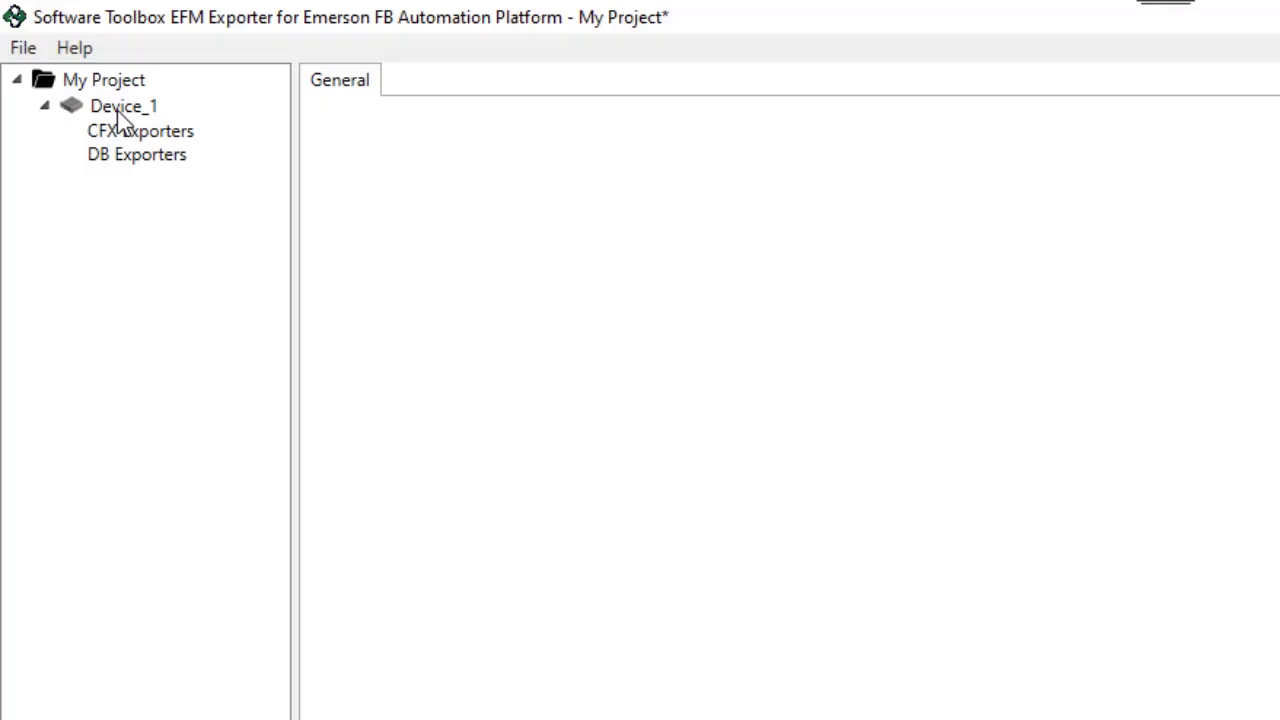
- Open Device_1 for editing and set its Device ID Code to FB_3000
{"action": "left_click", "coordinate": [122, 108]}
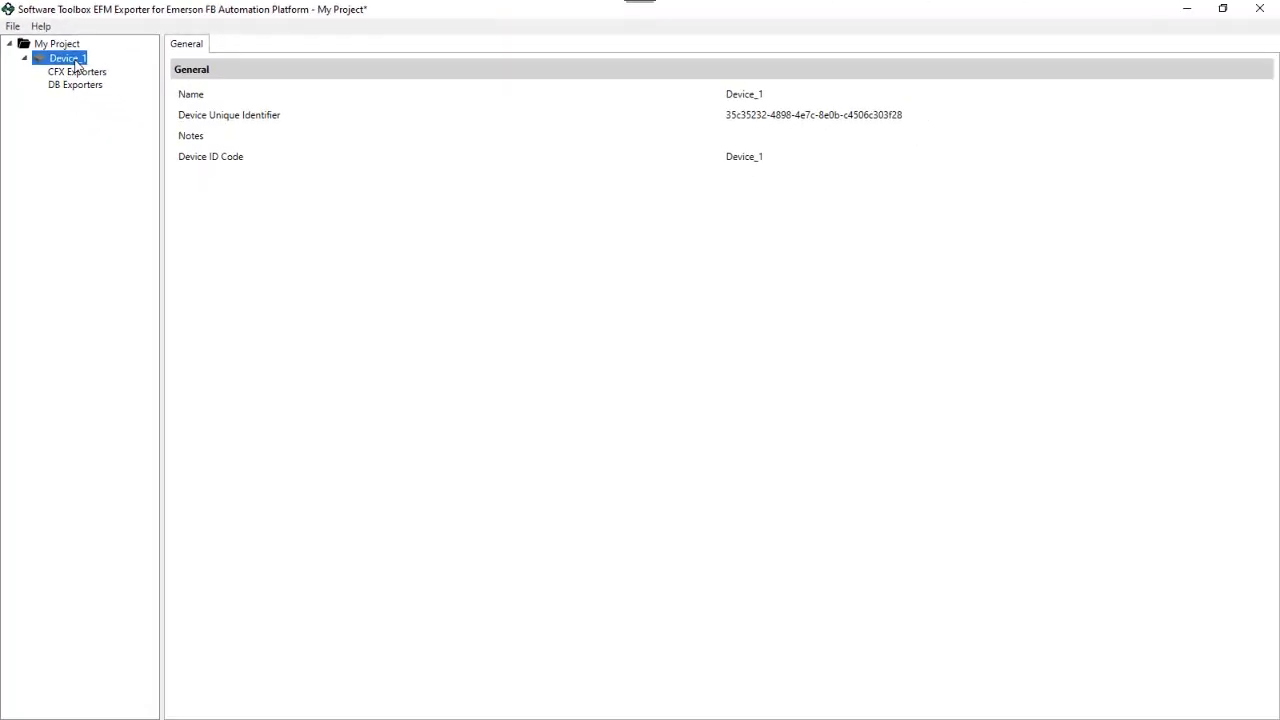
{"action": "double_click", "coordinate": [75, 60]}
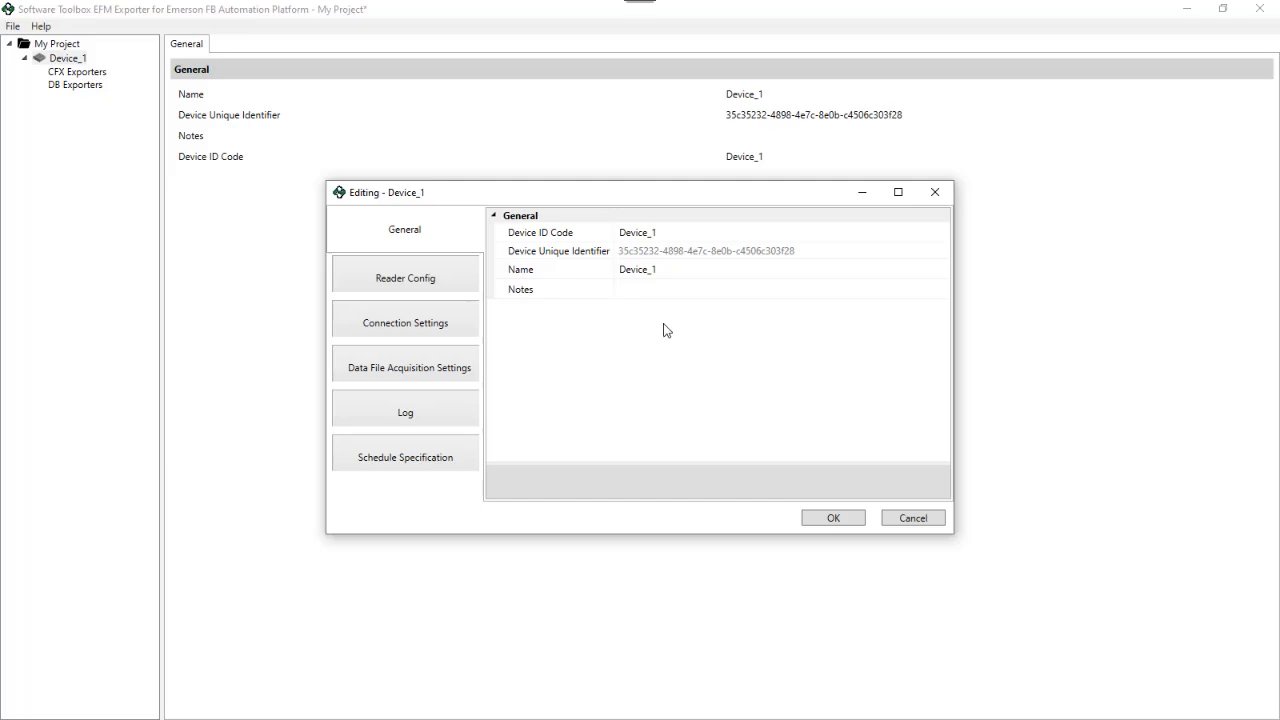
{"action": "left_click", "coordinate": [653, 269]}
{"action": "left_click", "coordinate": [673, 232]}
{"action": "left_click_drag", "start_coordinate": [672, 232], "coordinate": [513, 231]}
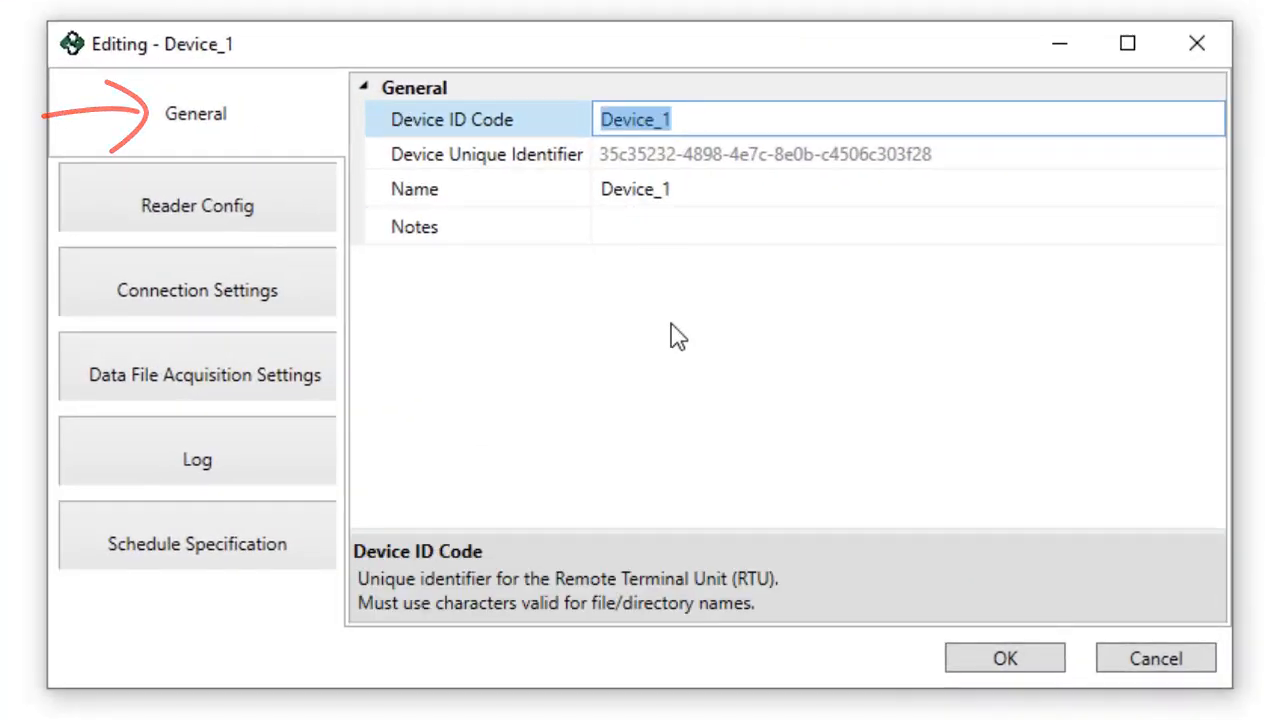
{"action": "type", "text": "FB_"}
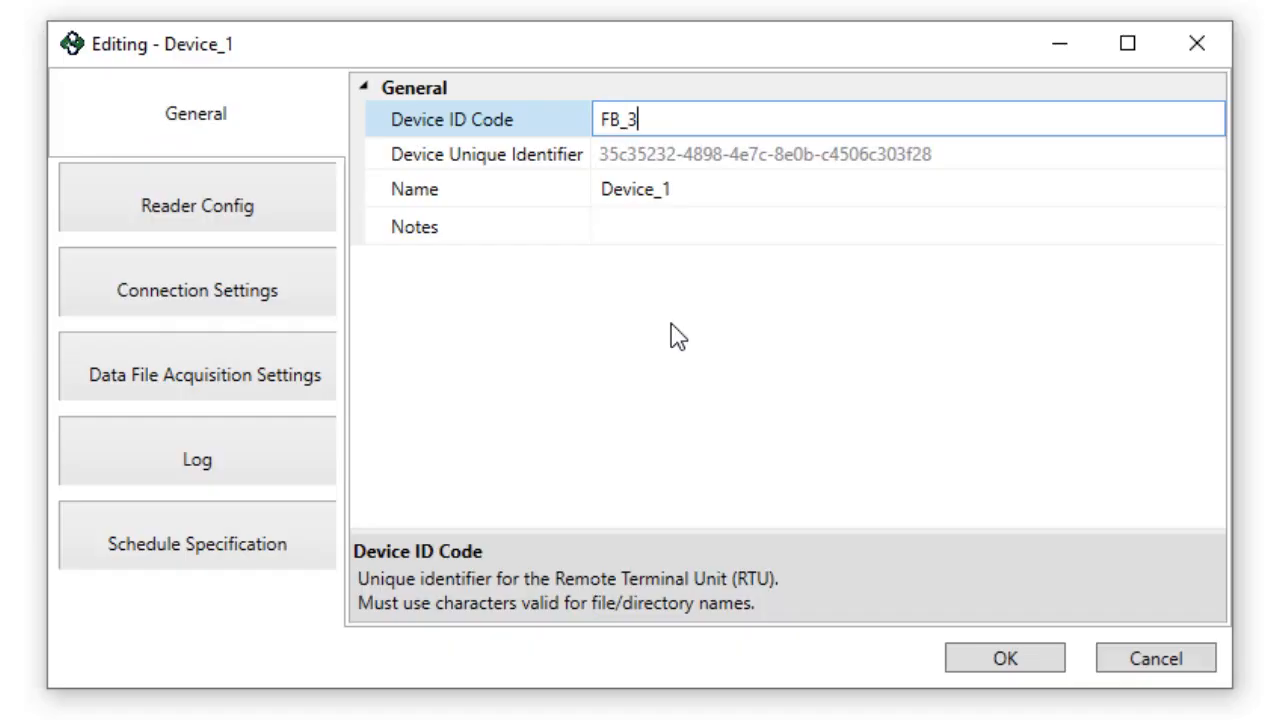
{"action": "type", "text": "3000"}
- Set the device's display name to FB_3000
{"action": "left_click", "coordinate": [703, 189]}
{"action": "left_click_drag", "start_coordinate": [695, 191], "coordinate": [478, 203]}
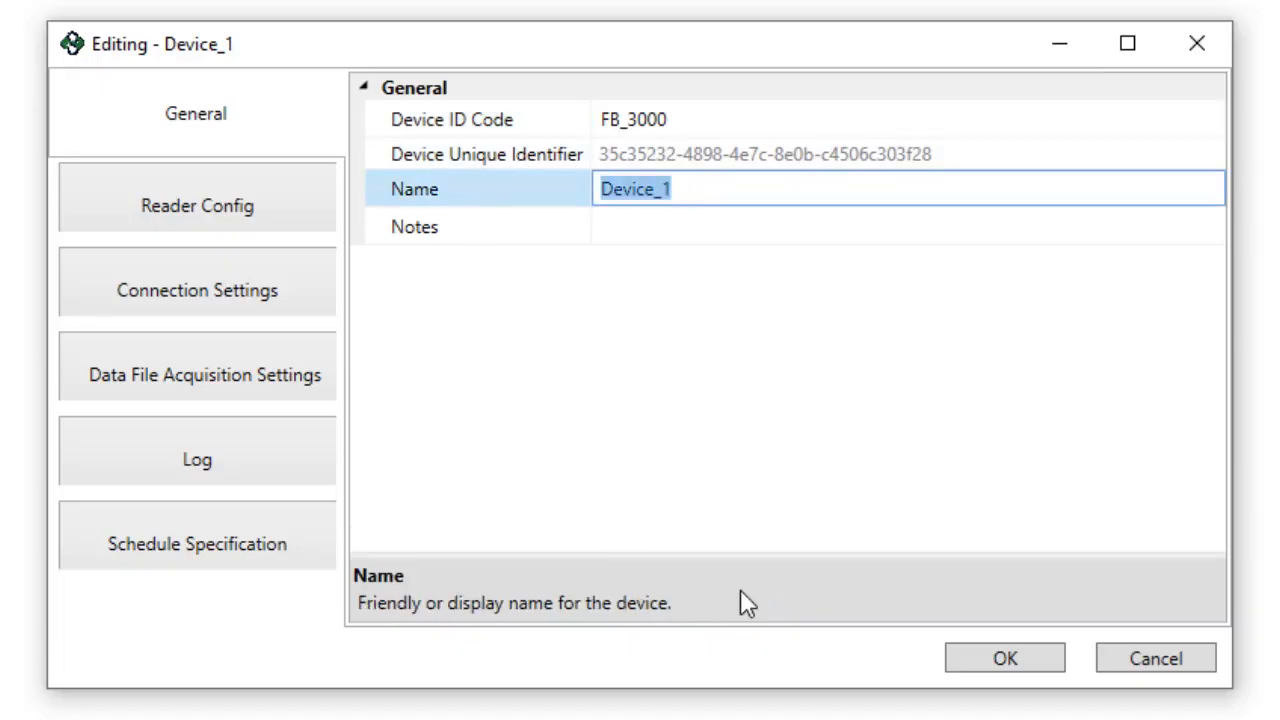
{"action": "type", "text": "FB_3000"}
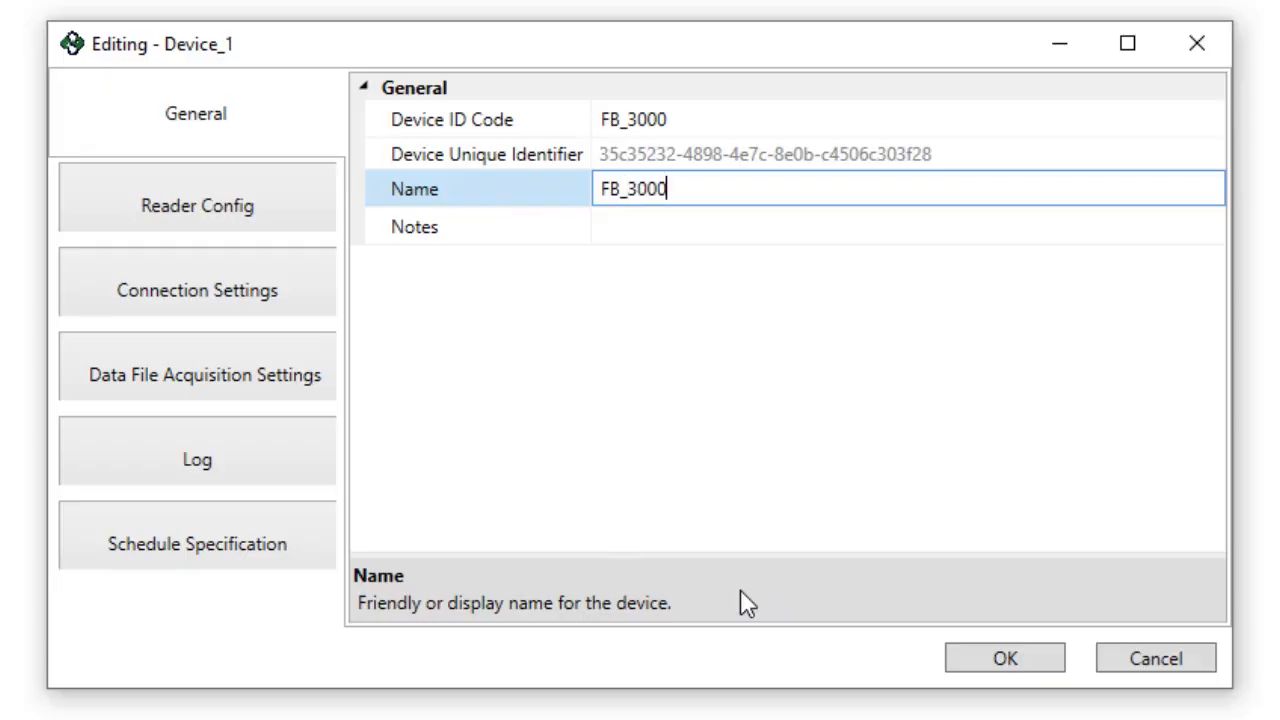
- Enter "FB3000 RTU in Software Toolbox Lab" as the device's notes
{"action": "left_click", "coordinate": [755, 226]}
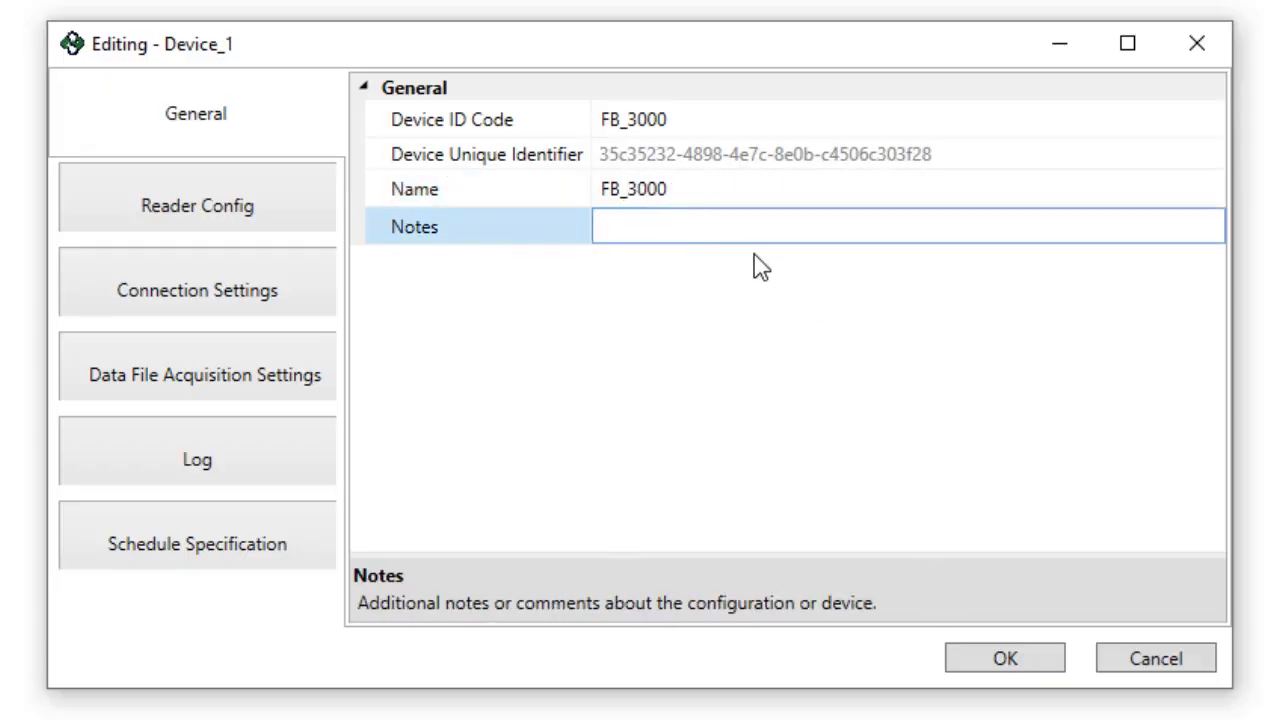
{"action": "type", "text": "FB3000 RTU in Software ZToolbox"}
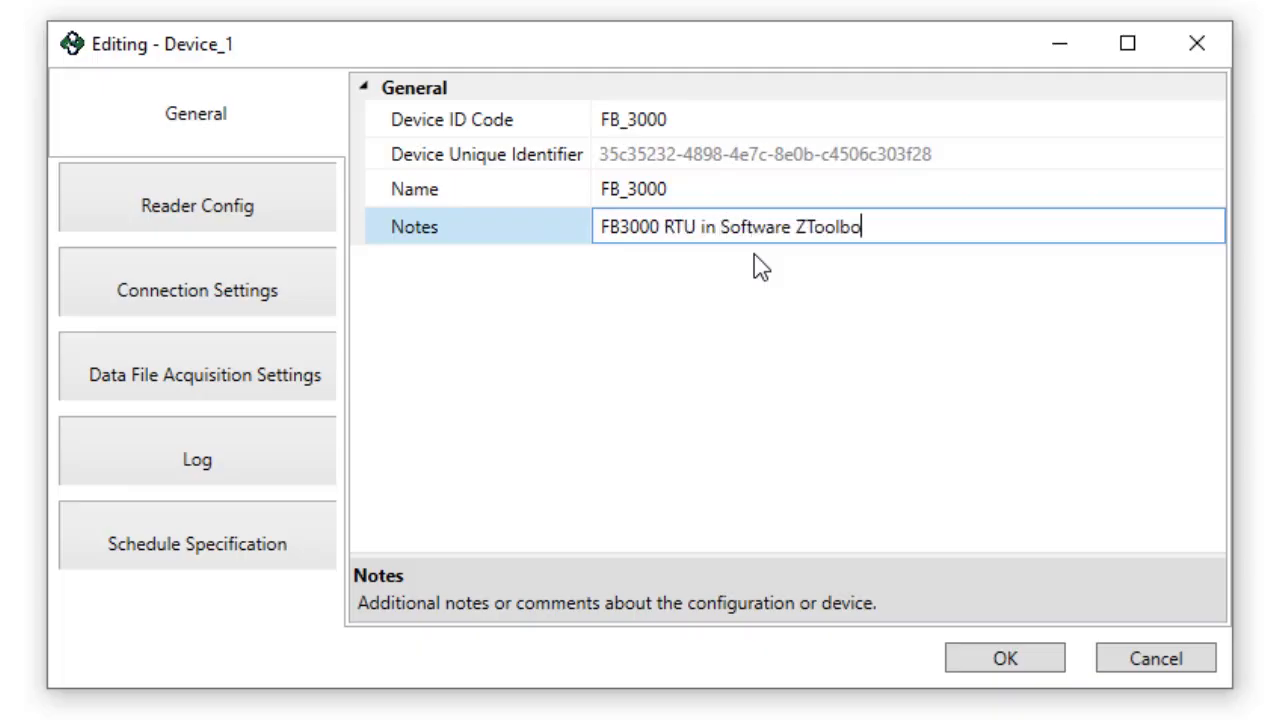
{"action": "key", "text": "BackSpace"}
{"action": "key", "text": "BackSpace"}
{"action": "key", "text": "BackSpace"}
{"action": "key", "text": "BackSpace"}
{"action": "key", "text": "BackSpace"}
{"action": "key", "text": "BackSpace"}
{"action": "key", "text": "BackSpace"}
{"action": "key", "text": "BackSpace"}
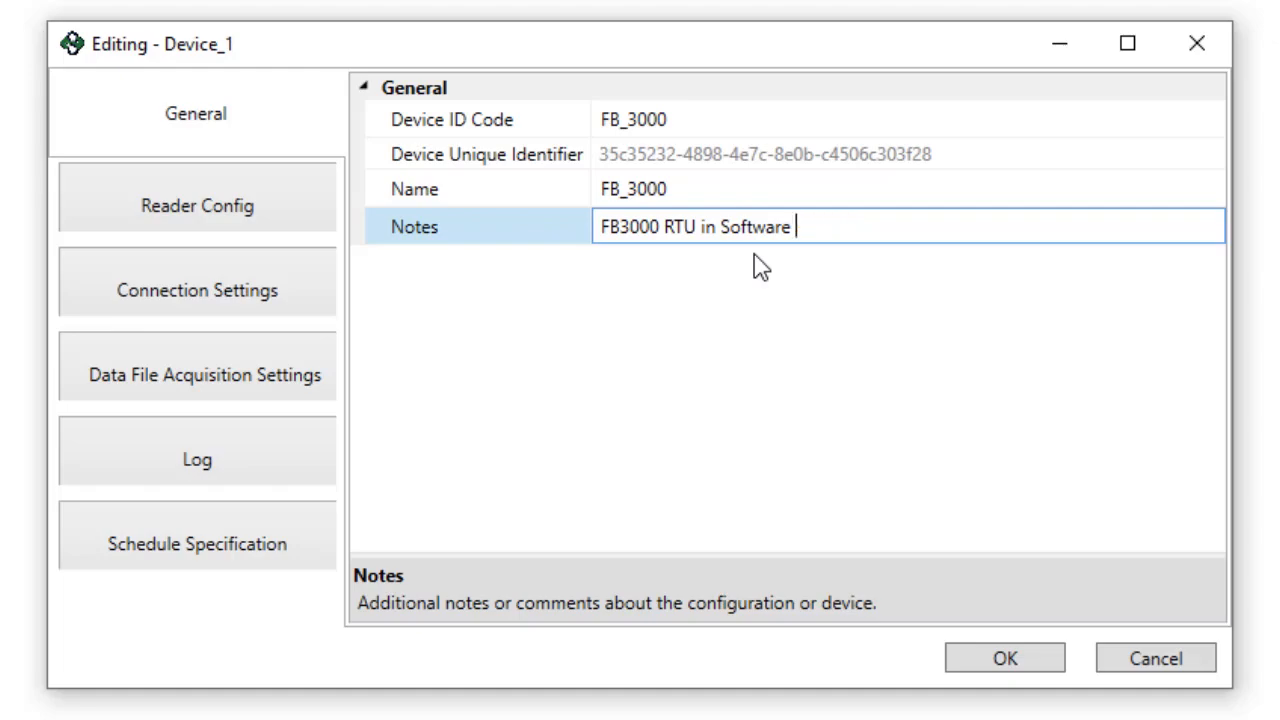
{"action": "type", "text": "Toolbox Lab"}
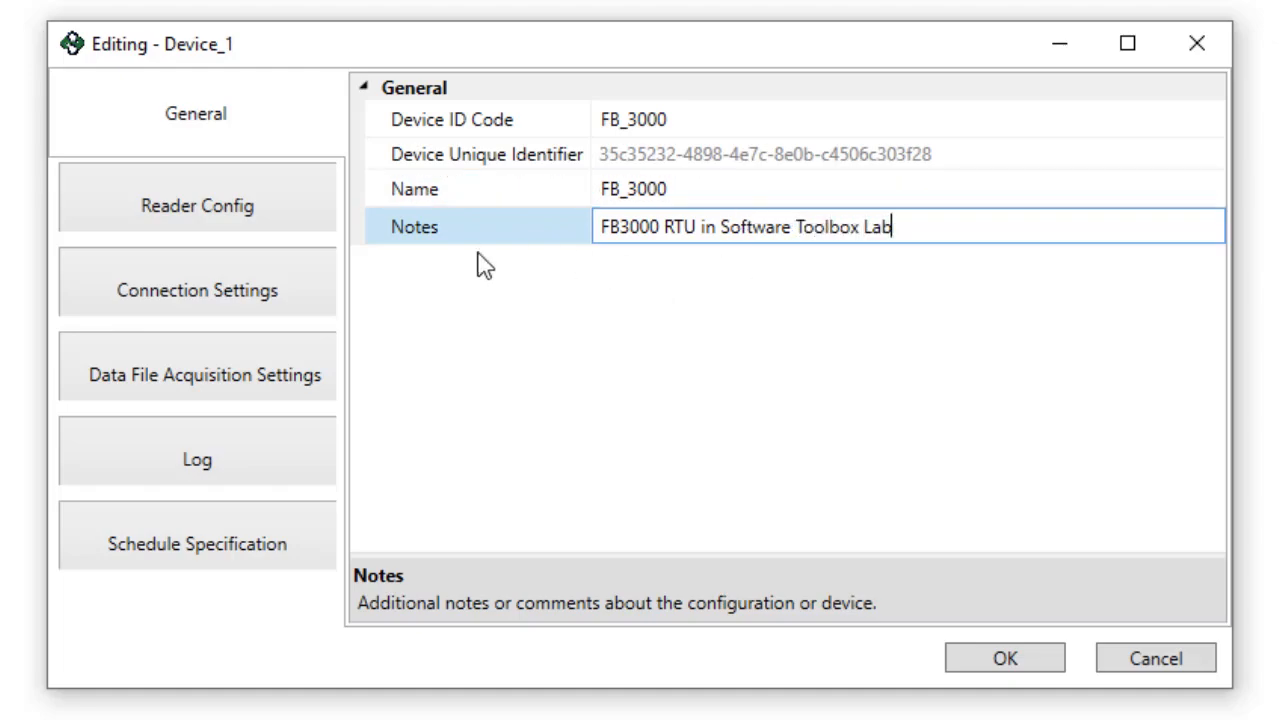
- Inspect the reader configuration's base folder path and its location in the folder browser, without choosing another folder
{"action": "left_click", "coordinate": [254, 224]}
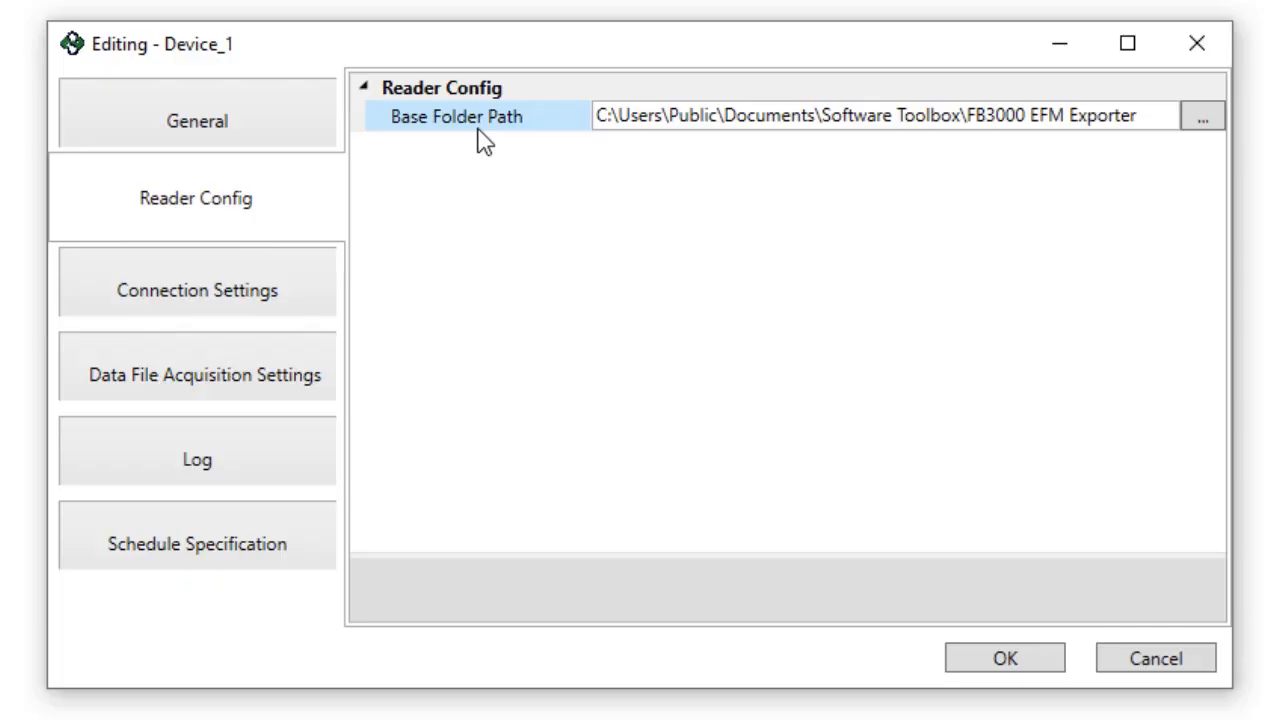
{"action": "left_click", "coordinate": [1203, 117]}
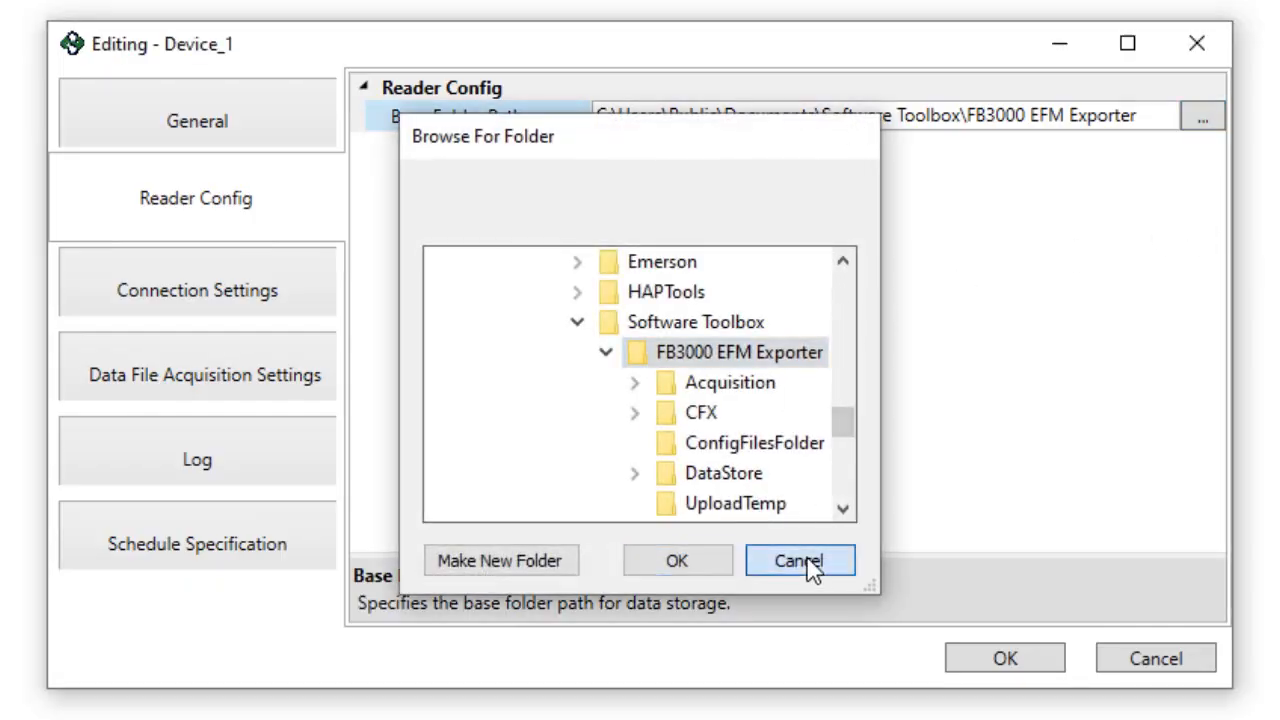
{"action": "left_click", "coordinate": [795, 563]}
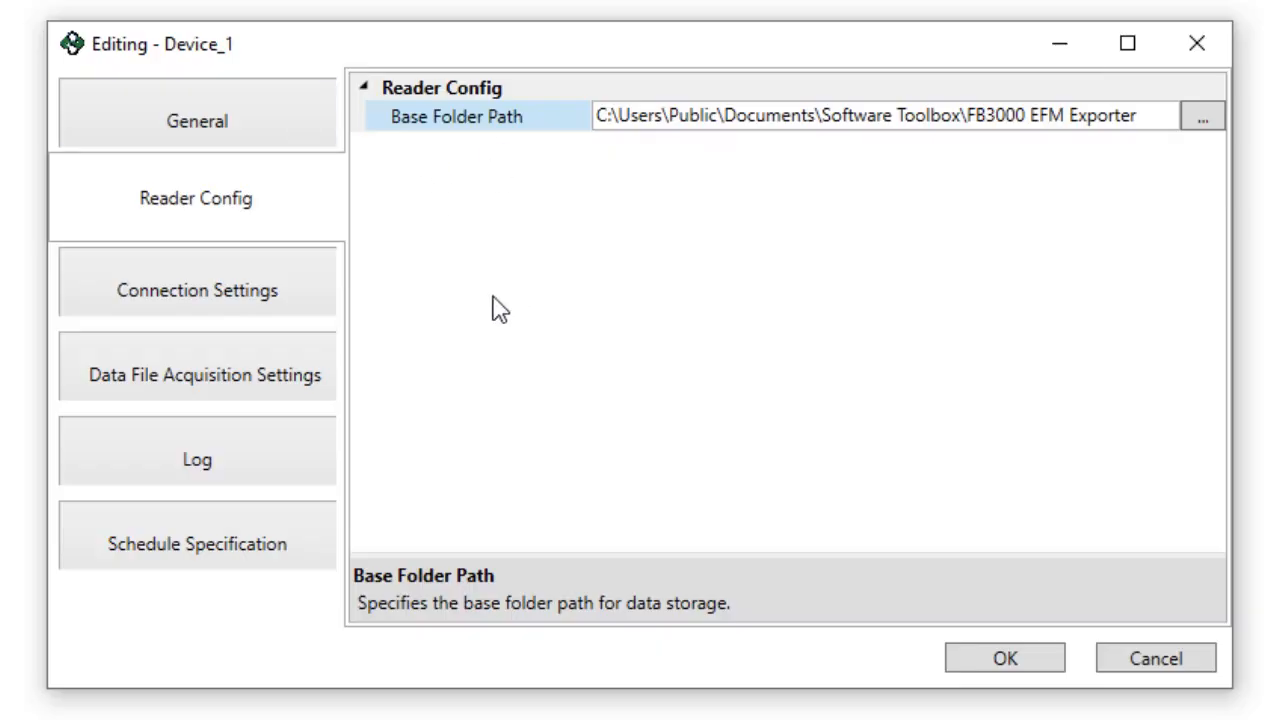
- Examine the OPC endpoint, node namespace and DNP3 file path in the connection settings, enlarging the dialog to read the full path
{"action": "left_click", "coordinate": [258, 304]}
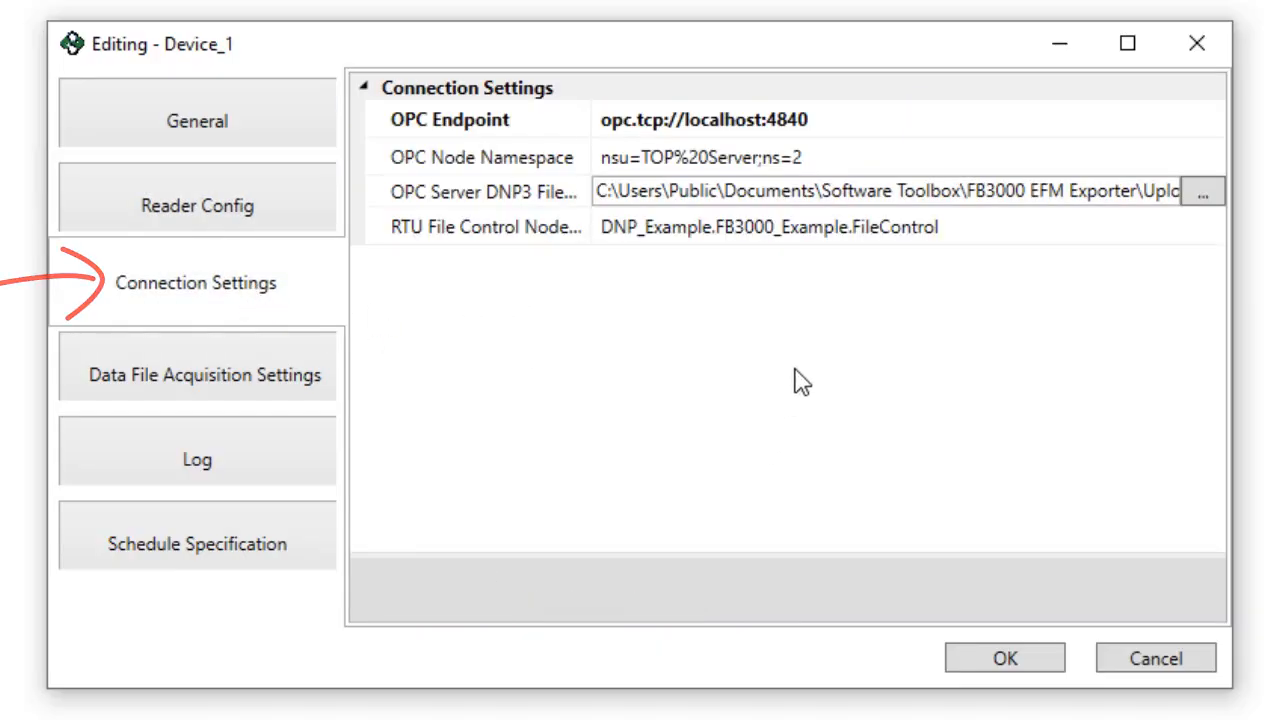
{"action": "left_click", "coordinate": [597, 162]}
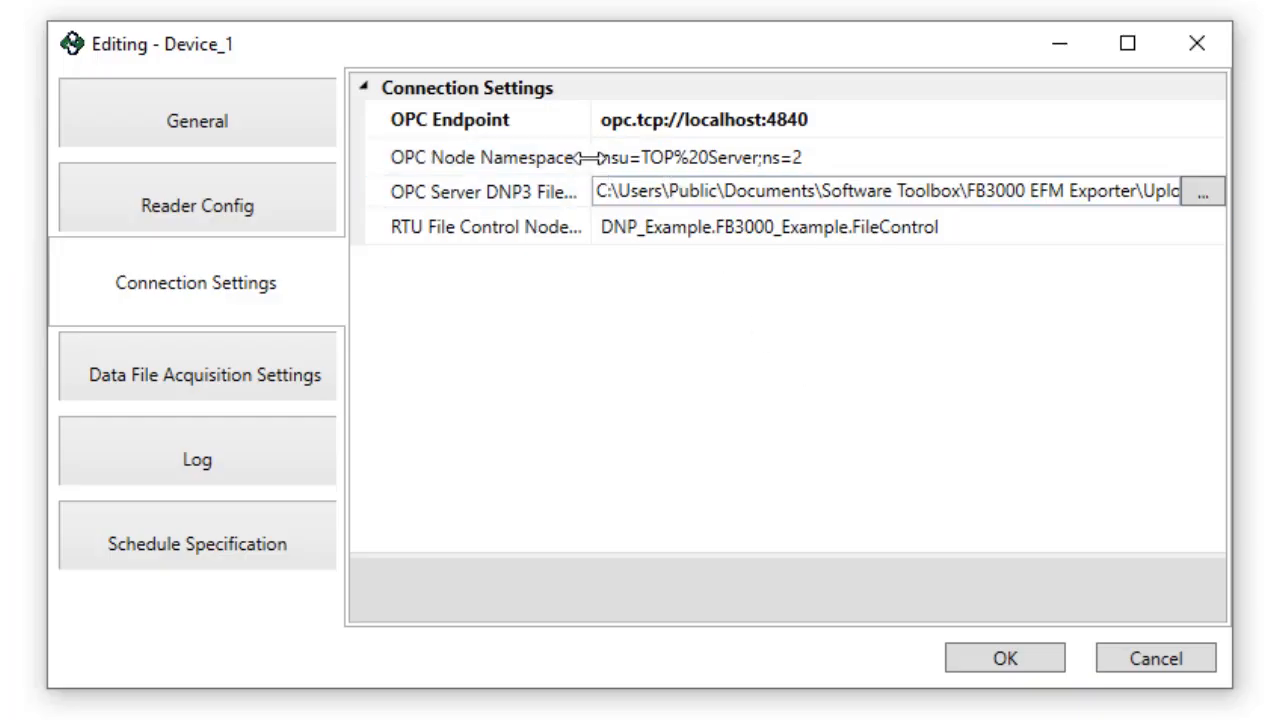
{"action": "left_click", "coordinate": [570, 132]}
{"action": "left_click", "coordinate": [594, 136]}
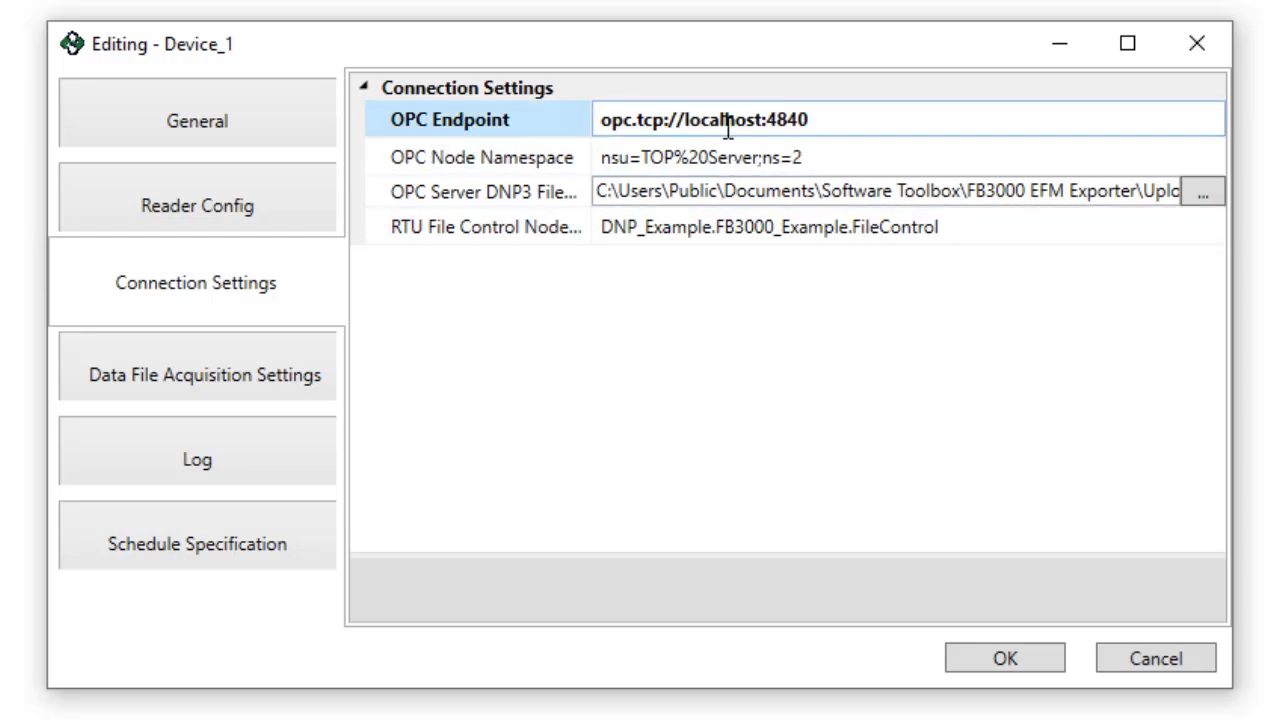
{"action": "left_click", "coordinate": [757, 228]}
{"action": "left_click", "coordinate": [603, 157]}
{"action": "left_click", "coordinate": [503, 127]}
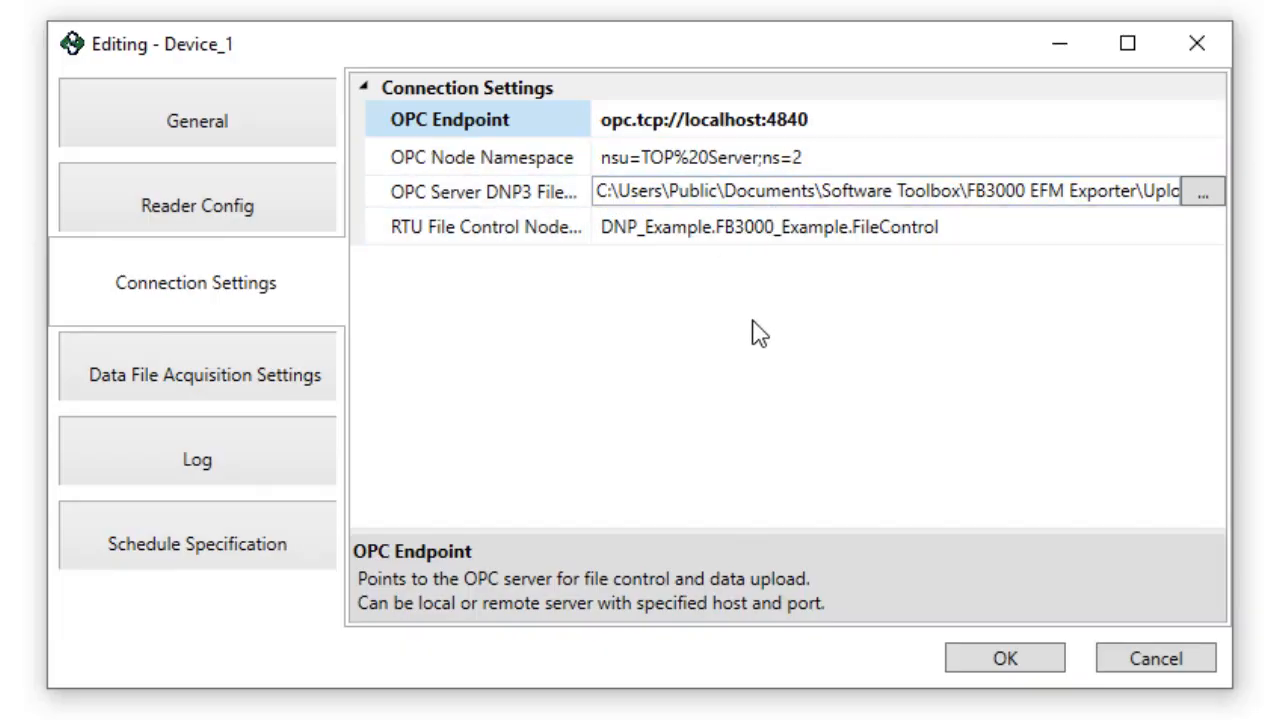
{"action": "left_click", "coordinate": [840, 160]}
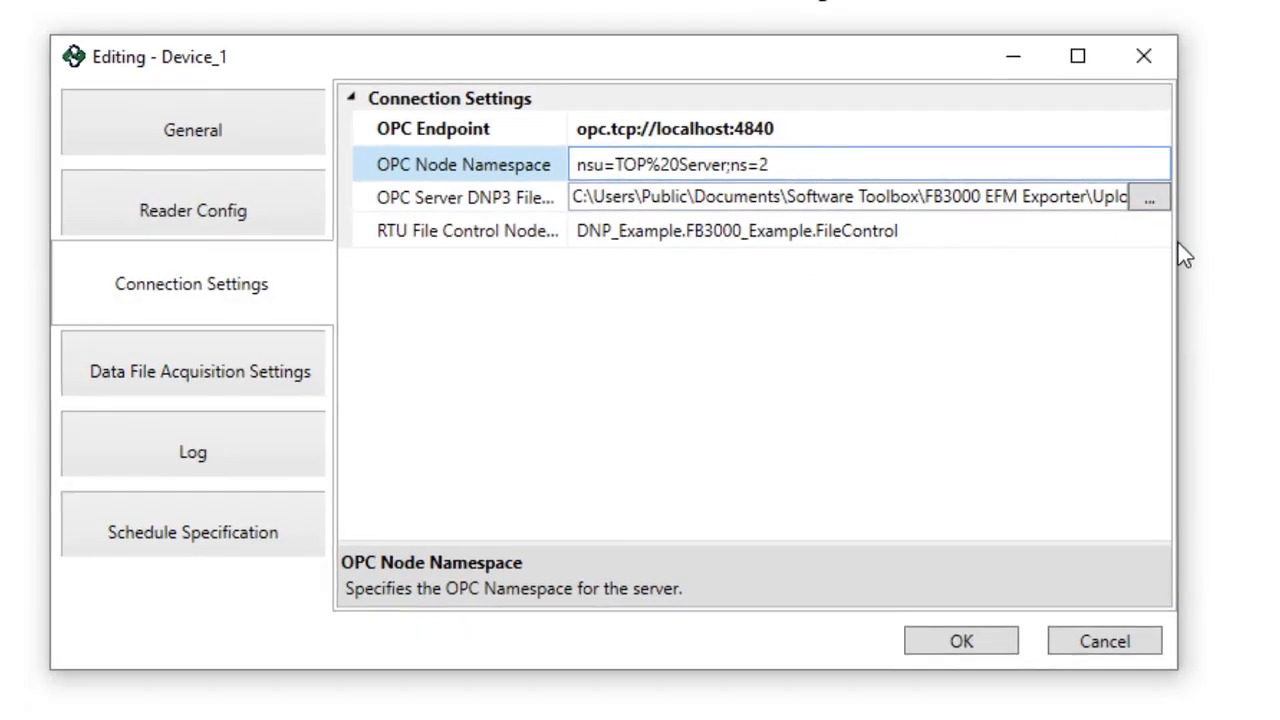
{"action": "left_click_drag", "start_coordinate": [1232, 238], "coordinate": [1211, 260]}
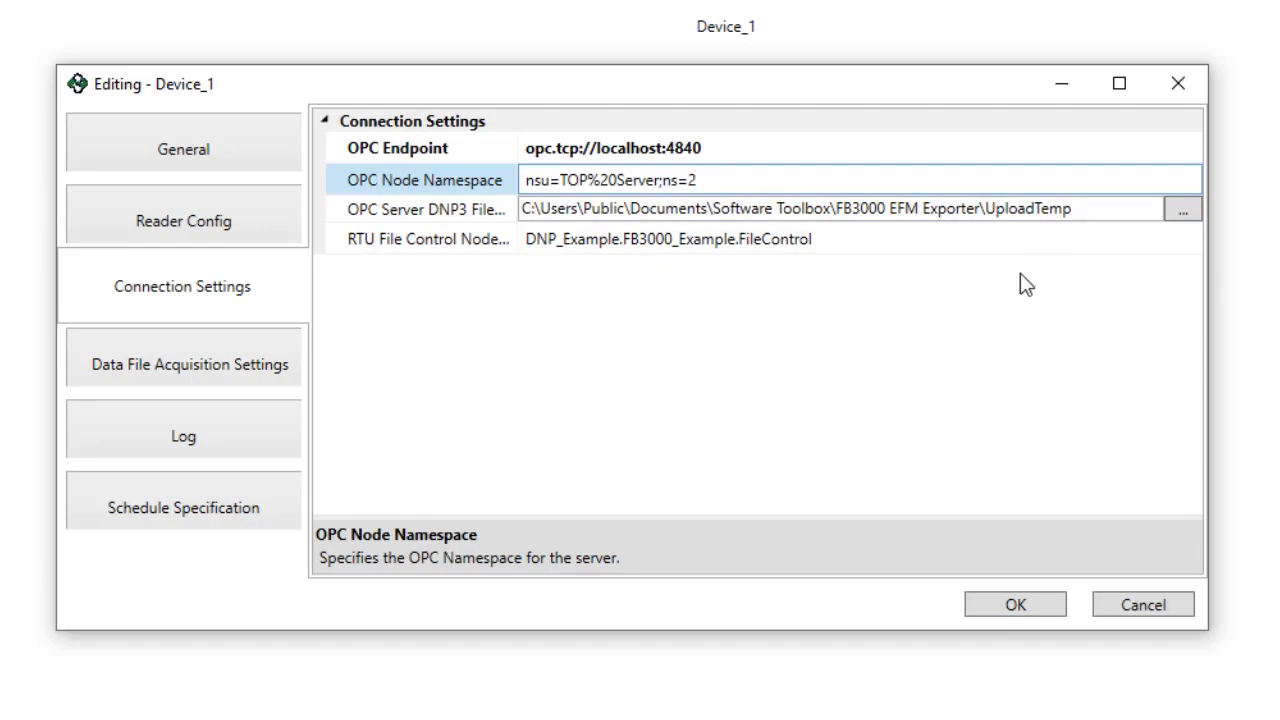
- Change the channel part of the RTU File Control Node Root from DNP_Example to DNP_Lab
{"action": "left_click", "coordinate": [555, 238]}
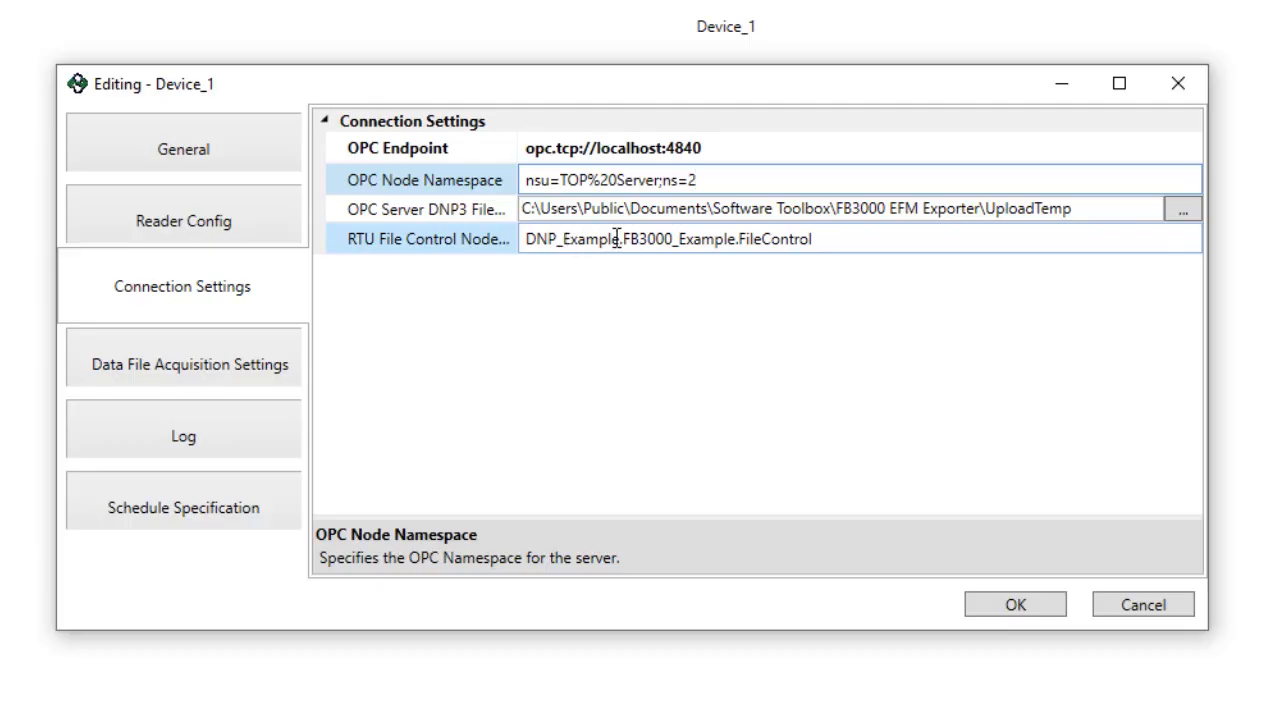
{"action": "left_click", "coordinate": [616, 238]}
{"action": "left_click_drag", "start_coordinate": [620, 238], "coordinate": [566, 245]}
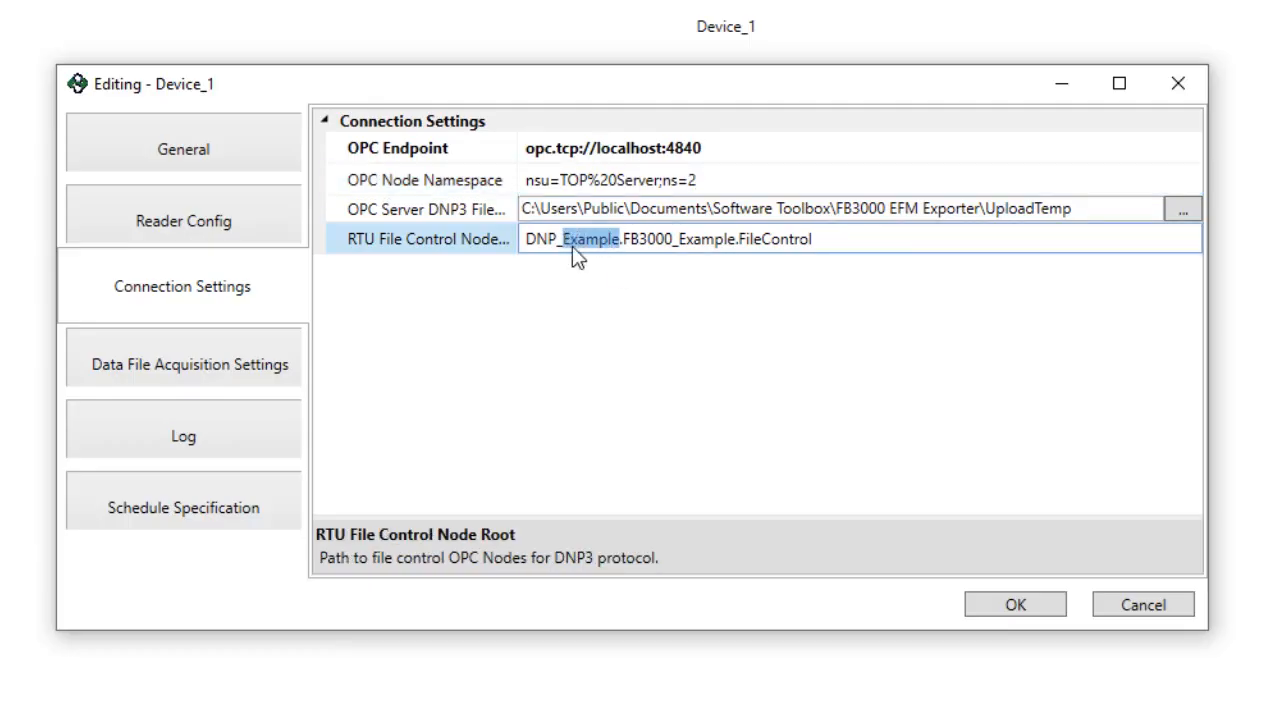
{"action": "type", "text": "Lab"}
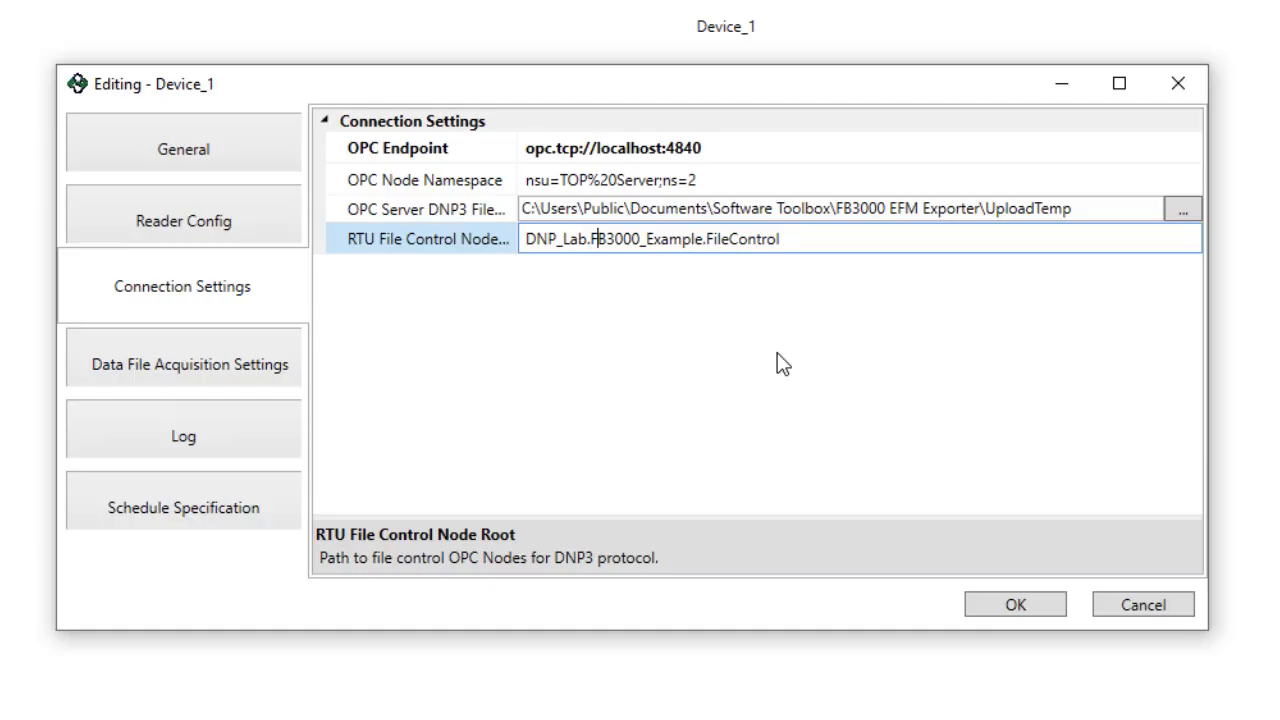
- Change the device part of the RTU File Control Node Root to FB3000_Lab and compare the path with the TOP Server 6 Configuration tree
{"action": "key", "text": "Right"}
{"action": "key", "text": "Right"}
{"action": "key", "text": "Right"}
{"action": "key", "text": "Right"}
{"action": "key", "text": "Right"}
{"action": "key", "text": "Right"}
{"action": "key", "text": "shift+Right"}
{"action": "key", "text": "shift+Right"}
{"action": "key", "text": "shift+Right"}
{"action": "key", "text": "shift+Right"}
{"action": "key", "text": "shift+Right"}
{"action": "key", "text": "shift+Right"}
{"action": "key", "text": "shift+Right"}
{"action": "key", "text": "Delete"}
{"action": "key", "text": "Delete"}
{"action": "type", "text": "Lab."}
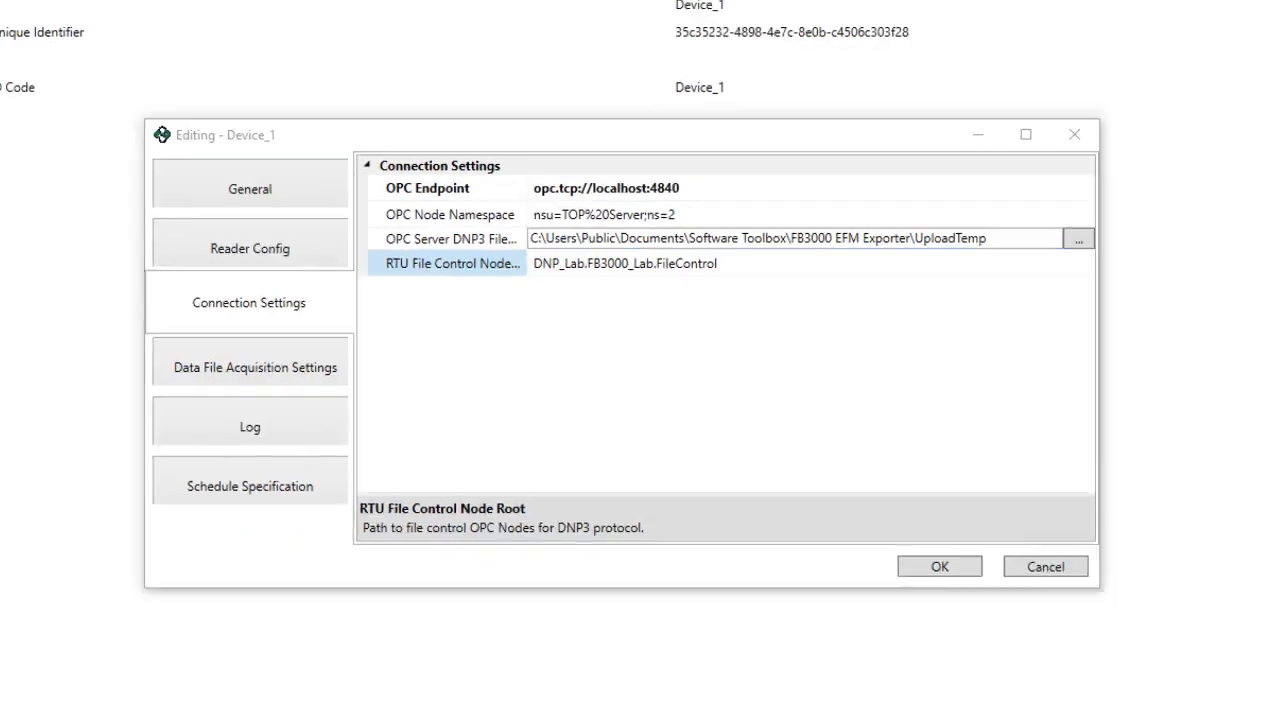
{"action": "key", "text": "alt+Tab"}
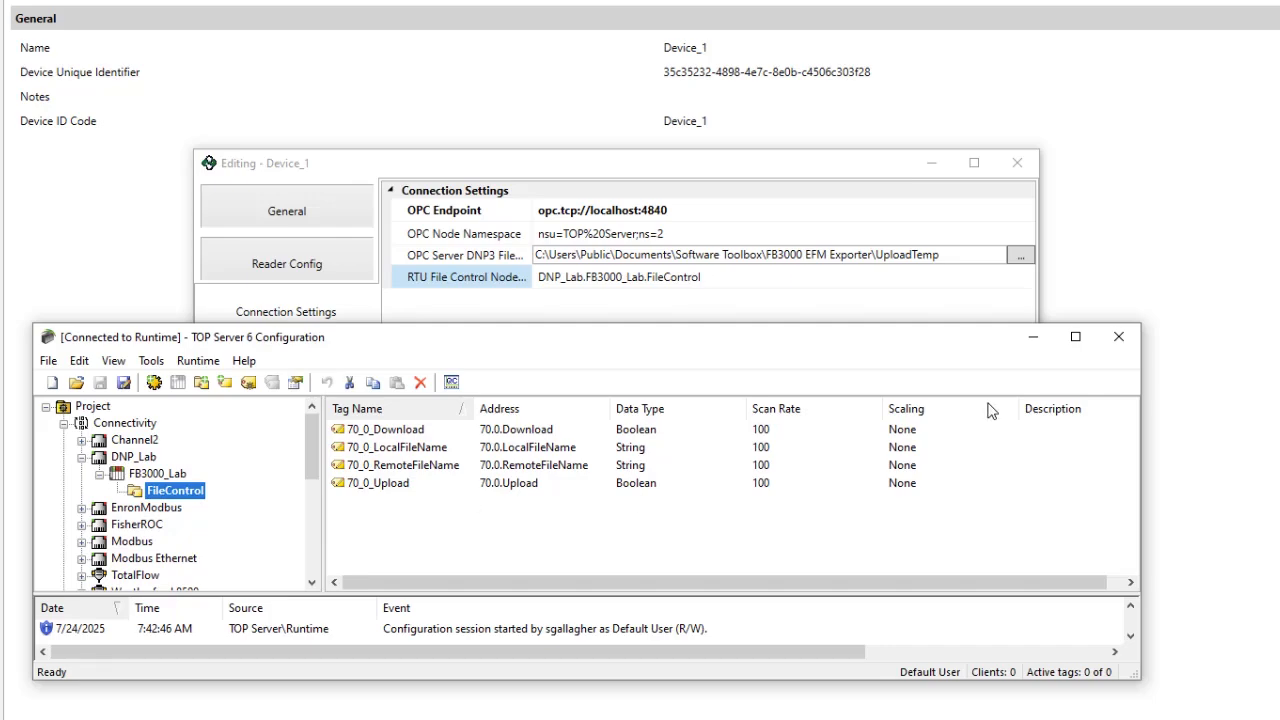
{"action": "left_click", "coordinate": [1034, 338]}
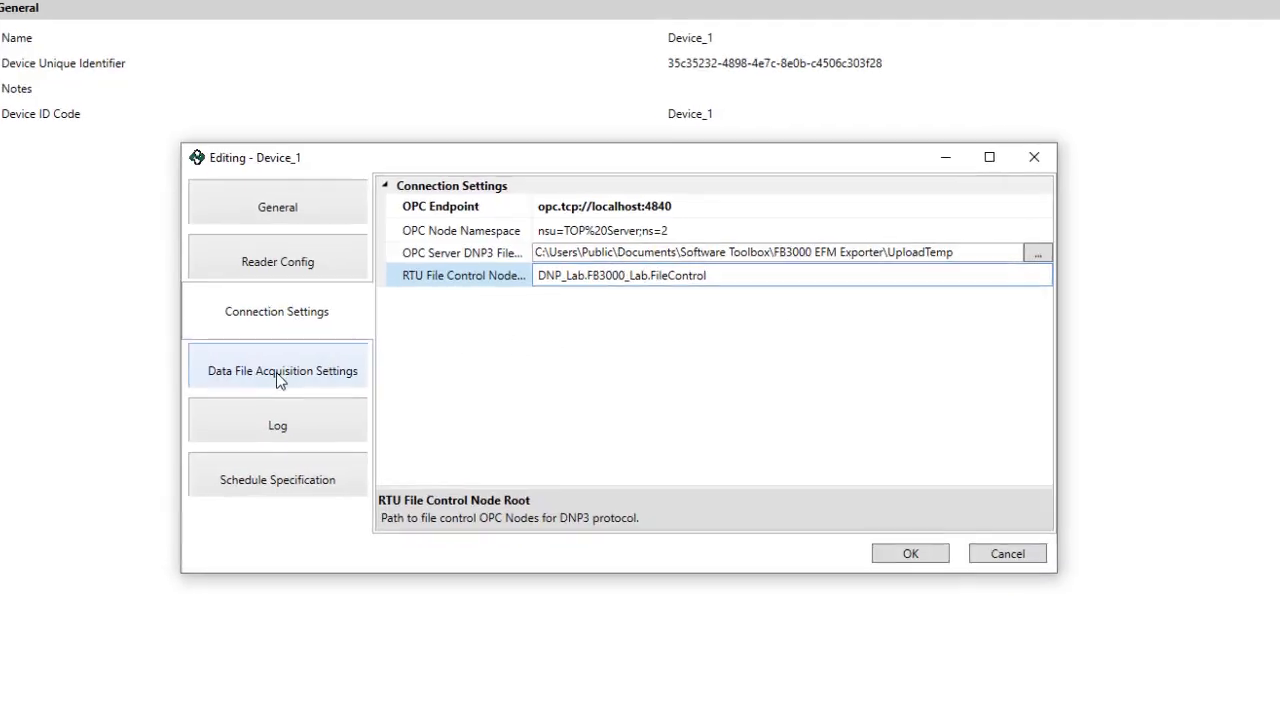
- Examine the data file acquisition settings, enlarging the dialog and widening the name column to read the full setting names
{"action": "left_click", "coordinate": [296, 372]}
{"action": "left_click", "coordinate": [982, 356]}
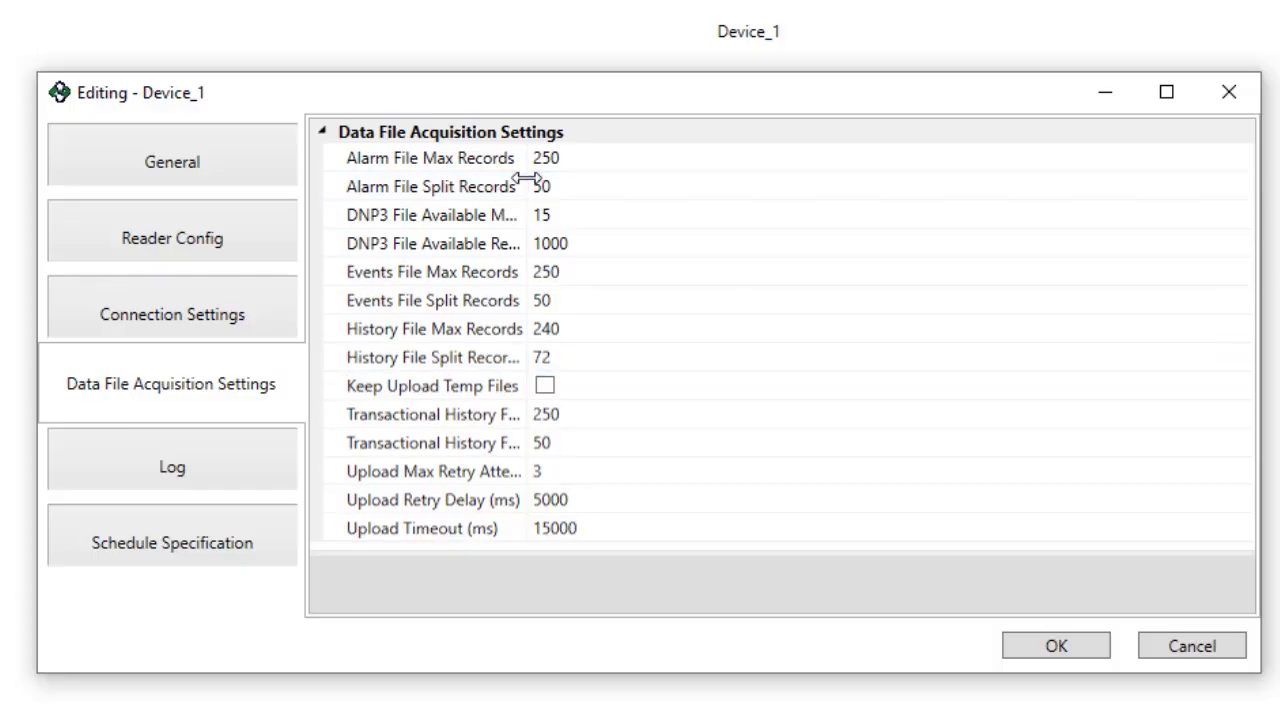
{"action": "left_click_drag", "start_coordinate": [528, 186], "coordinate": [653, 181]}
{"action": "left_click", "coordinate": [720, 243]}
{"action": "left_click", "coordinate": [980, 386]}
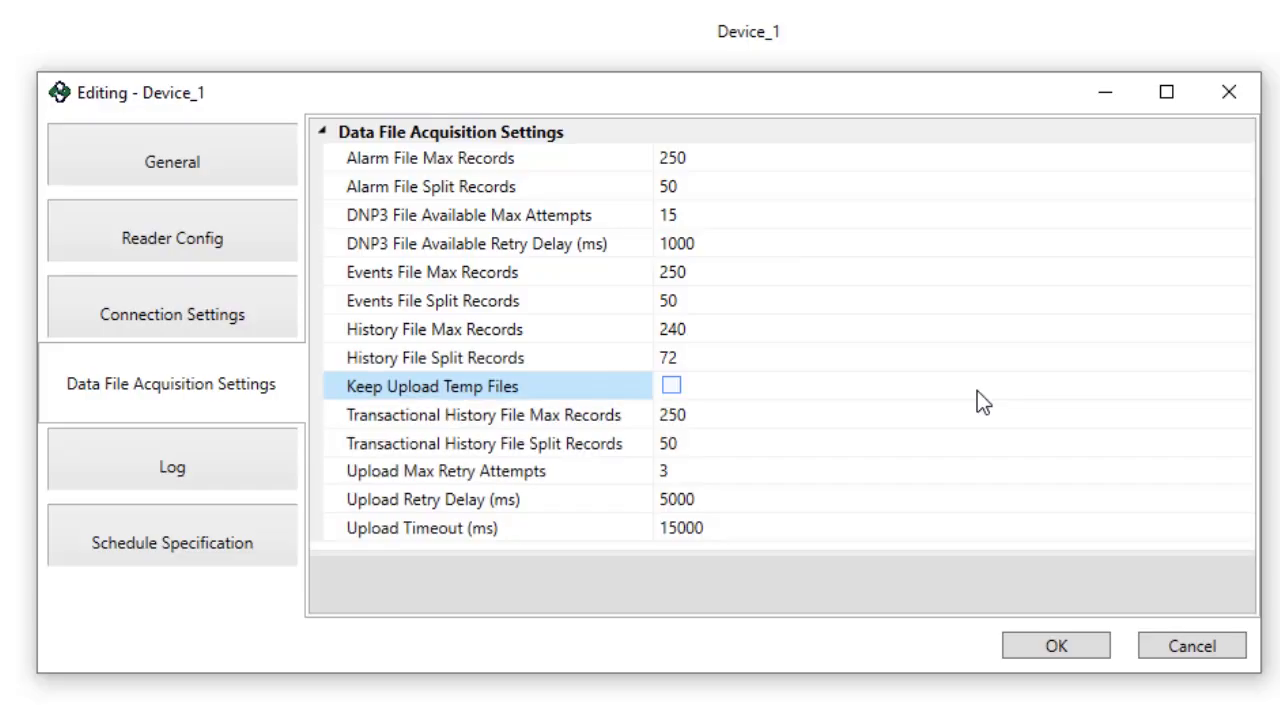
{"action": "left_click", "coordinate": [897, 414]}
{"action": "left_click", "coordinate": [900, 442]}
{"action": "left_click", "coordinate": [822, 473]}
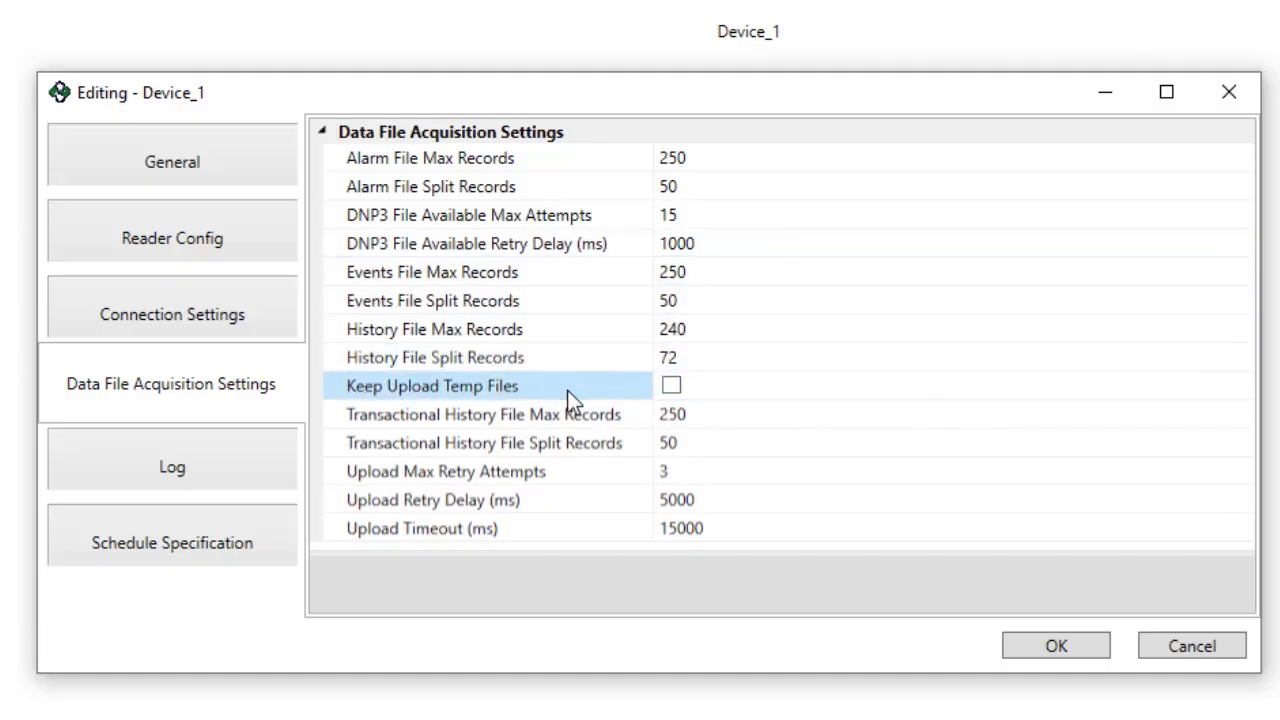
- Set the device's Windows Event Log Level to Information
{"action": "left_click", "coordinate": [191, 465]}
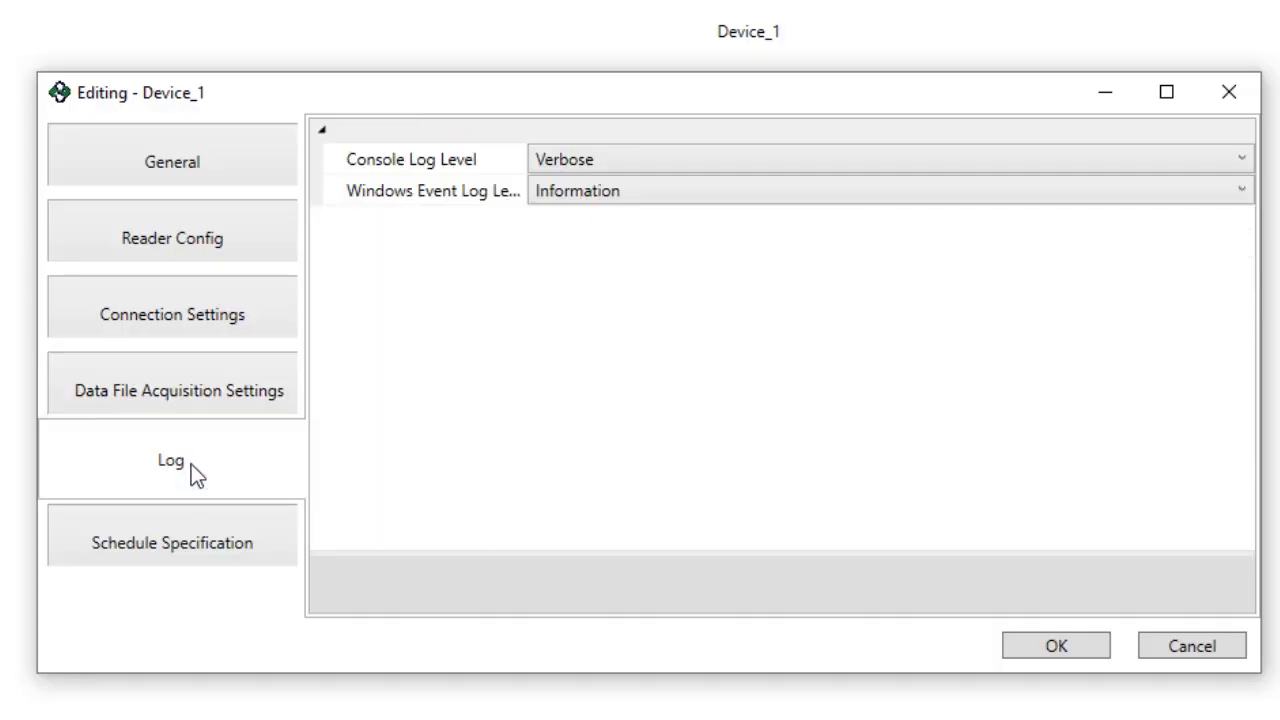
{"action": "left_click", "coordinate": [1242, 191]}
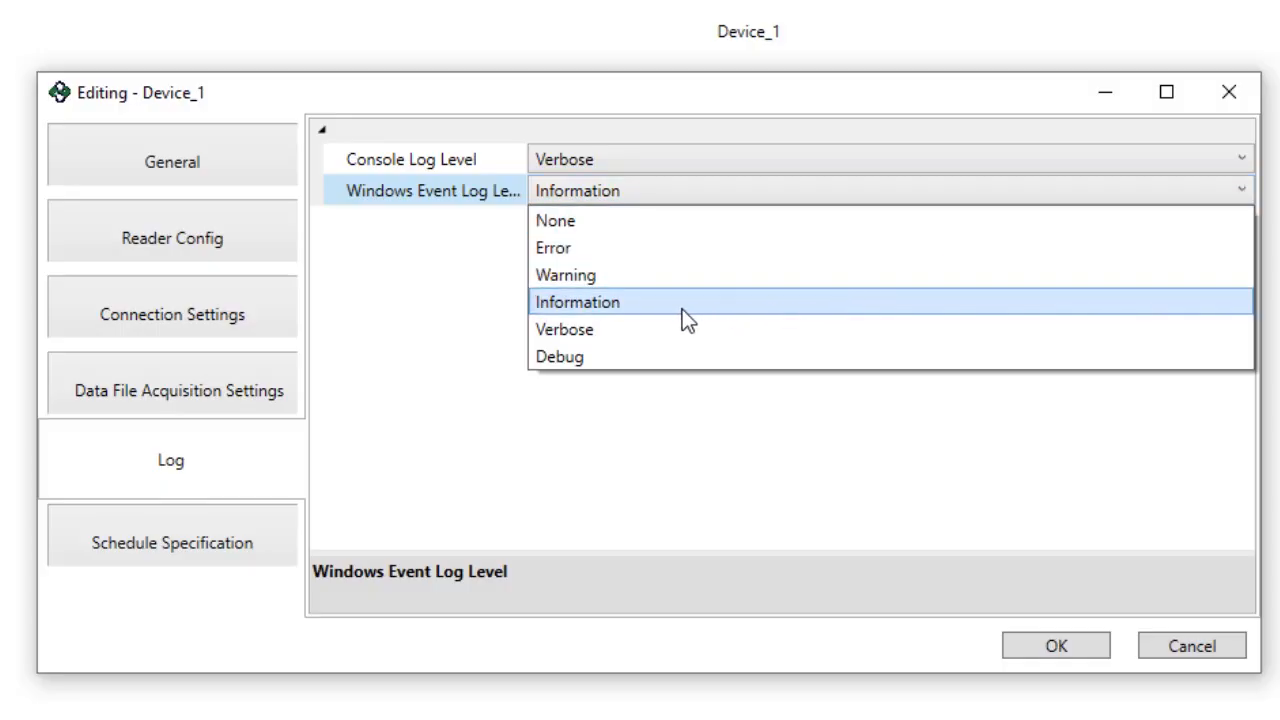
{"action": "left_click", "coordinate": [623, 304]}
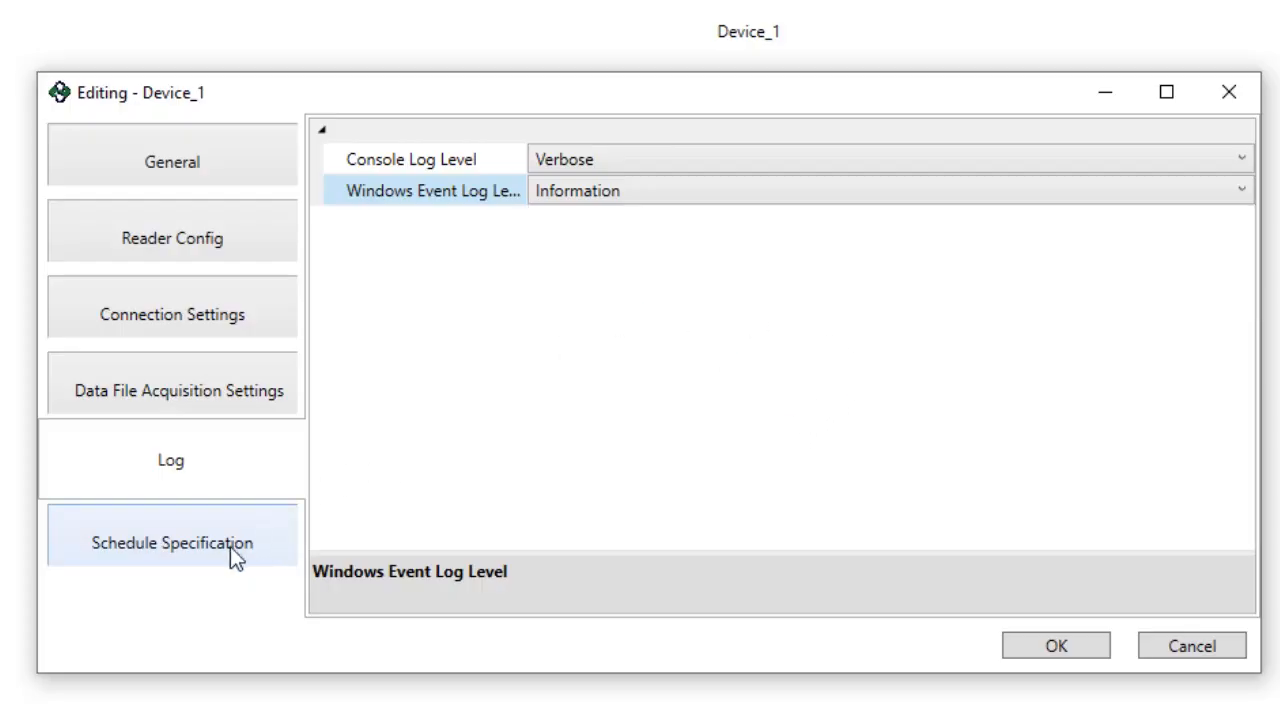
- Clear the Hourly Repetition Interval in the device's schedule specification
{"action": "left_click", "coordinate": [172, 537]}
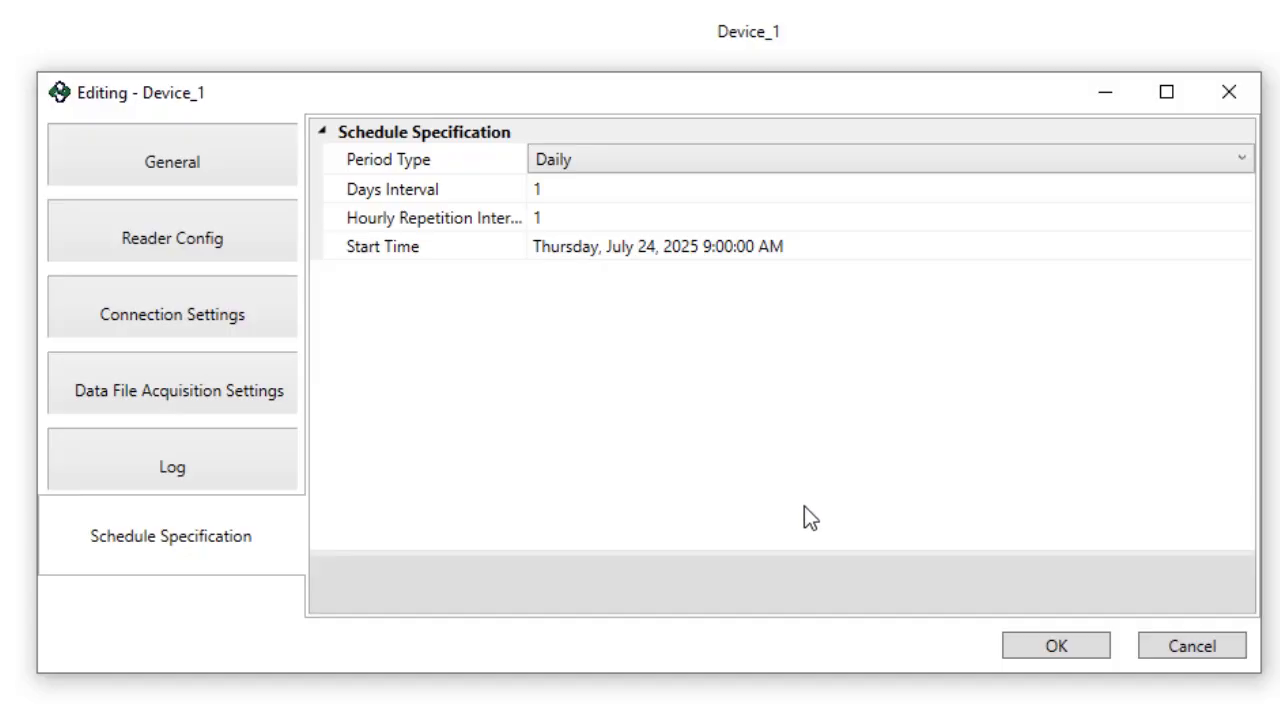
{"action": "left_click", "coordinate": [560, 218]}
{"action": "left_click", "coordinate": [586, 185]}
{"action": "left_click", "coordinate": [585, 163]}
{"action": "left_click", "coordinate": [581, 187]}
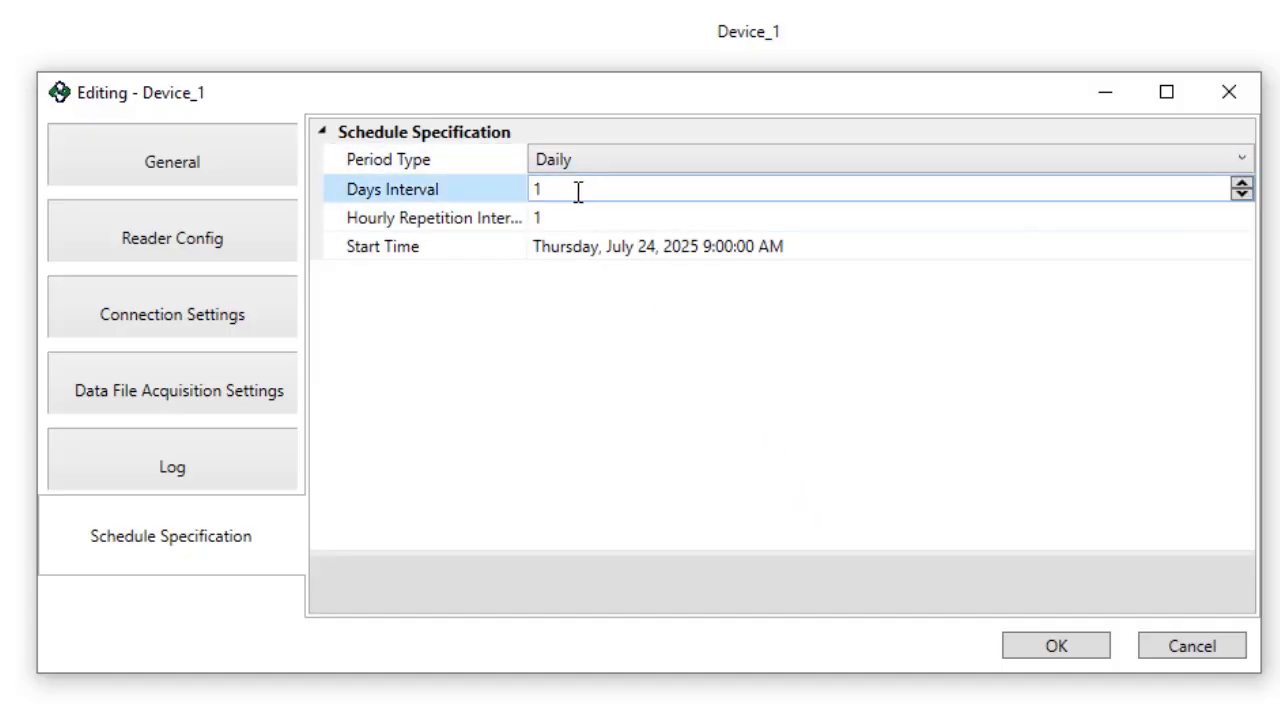
{"action": "left_click", "coordinate": [570, 211]}
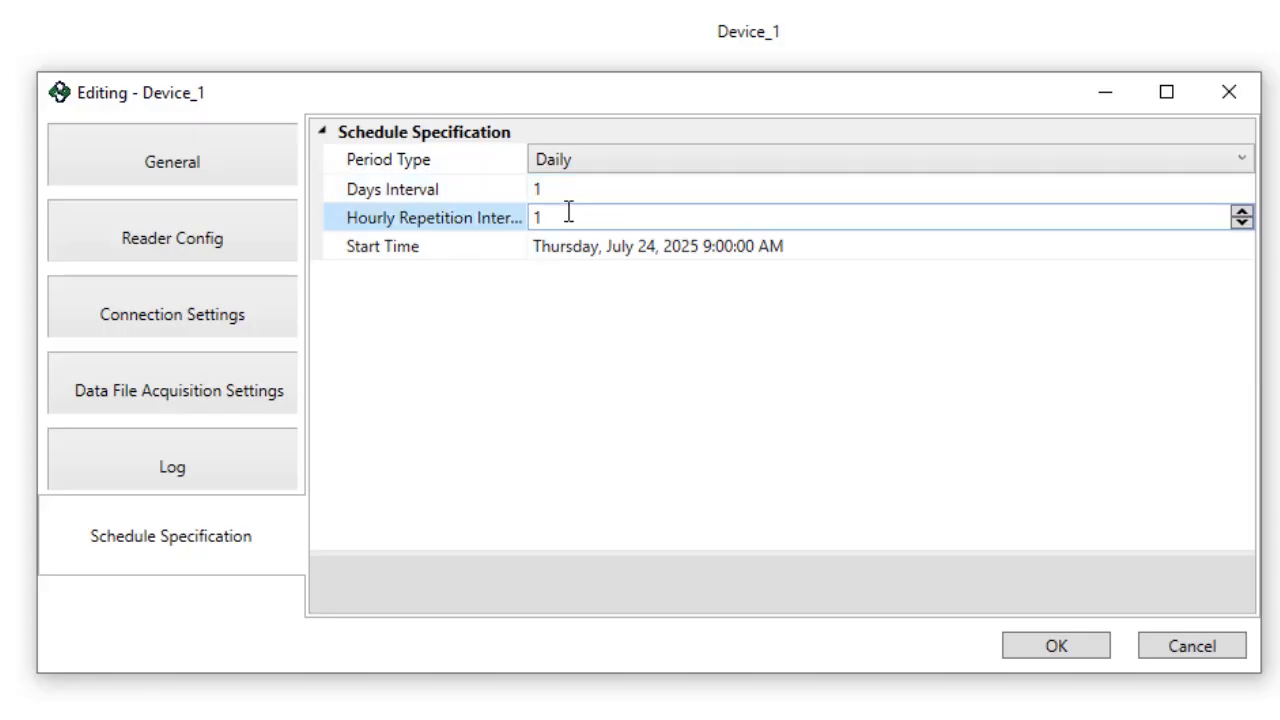
{"action": "double_click", "coordinate": [547, 220]}
{"action": "key", "text": "BackSpace"}
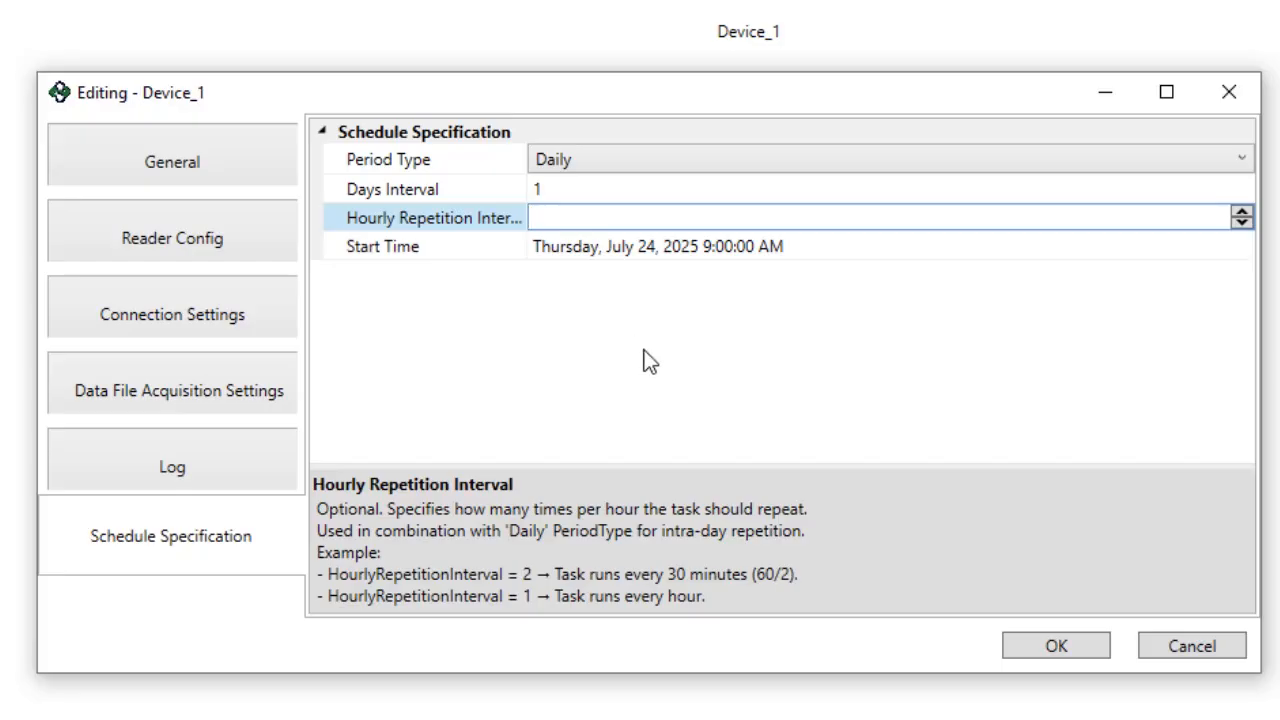
- Set the hour of the device schedule's Start Time to 12
{"action": "left_click", "coordinate": [706, 246]}
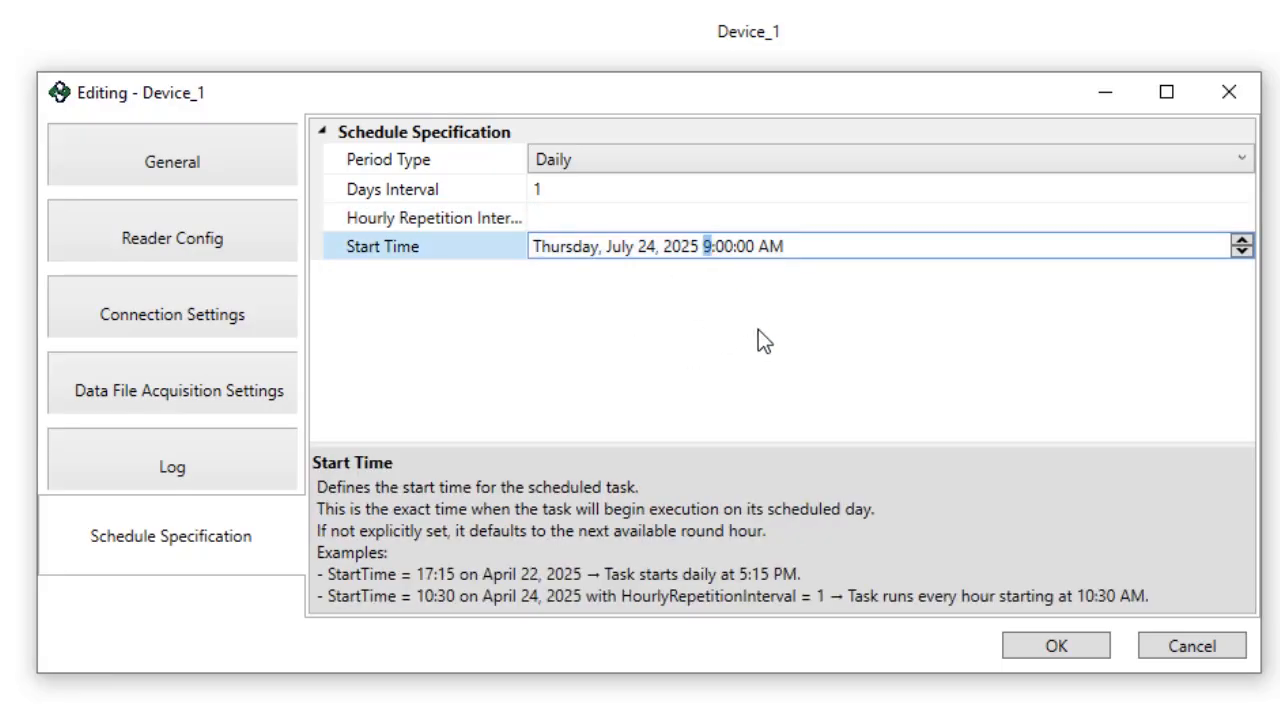
{"action": "type", "text": "12"}
{"action": "left_click", "coordinate": [731, 246]}
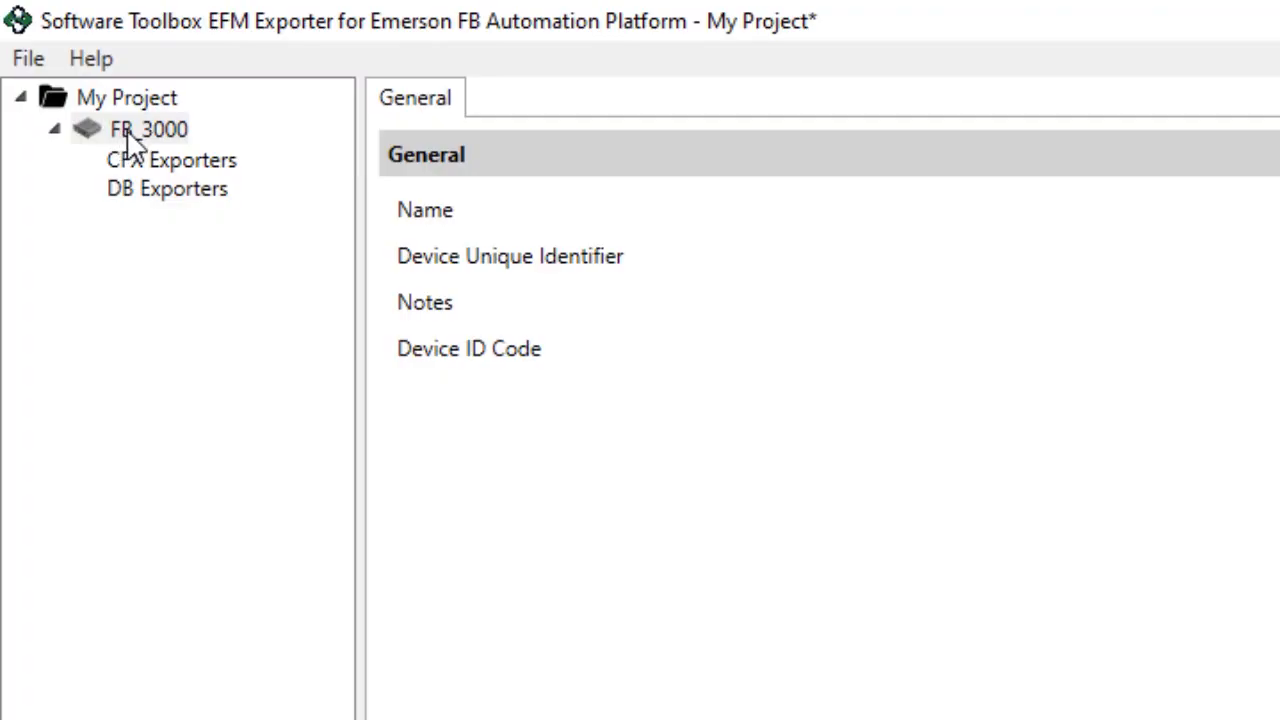
- Add a CFX exporter under the FB_3000 device and open its settings for editing
{"action": "right_click", "coordinate": [171, 171]}
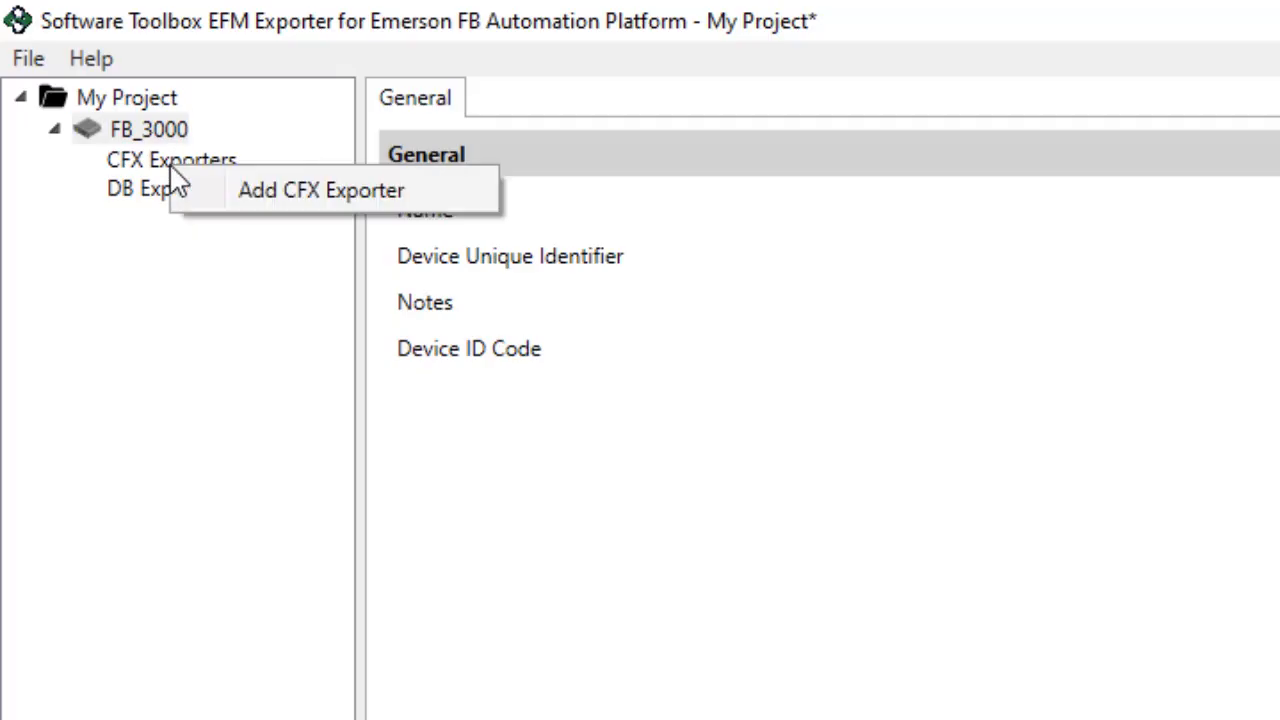
{"action": "left_click", "coordinate": [258, 194]}
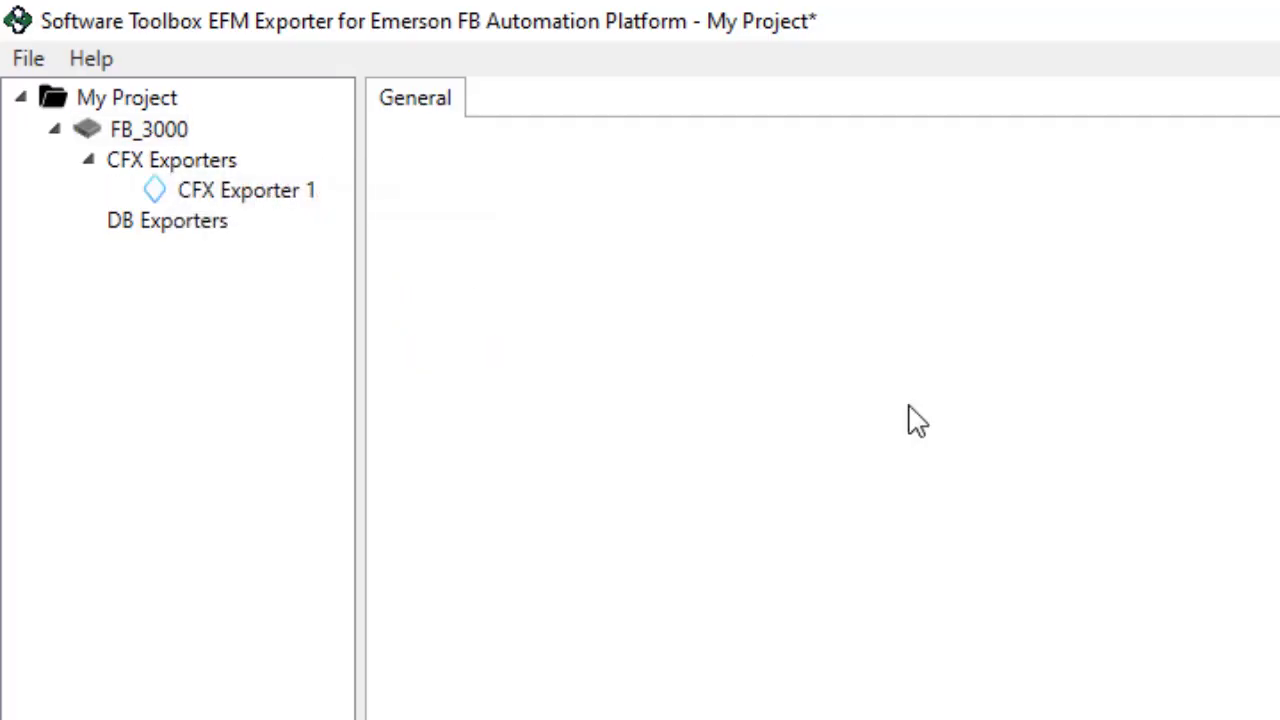
{"action": "left_click", "coordinate": [238, 200]}
{"action": "double_click", "coordinate": [234, 198]}
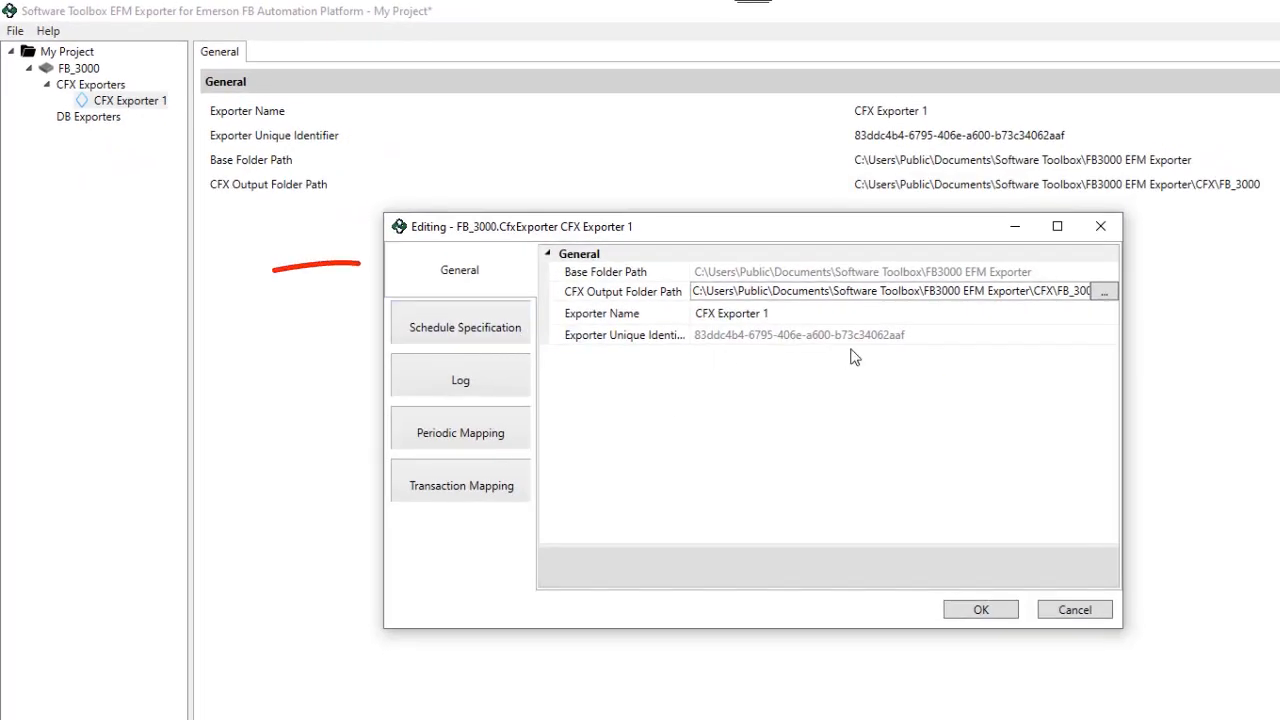
- Widen the CFX exporter dialog and examine its base folder path, output folder path, exporter name and unique identifier
{"action": "left_click", "coordinate": [783, 316]}
{"action": "left_click_drag", "start_coordinate": [1128, 353], "coordinate": [1240, 353]}
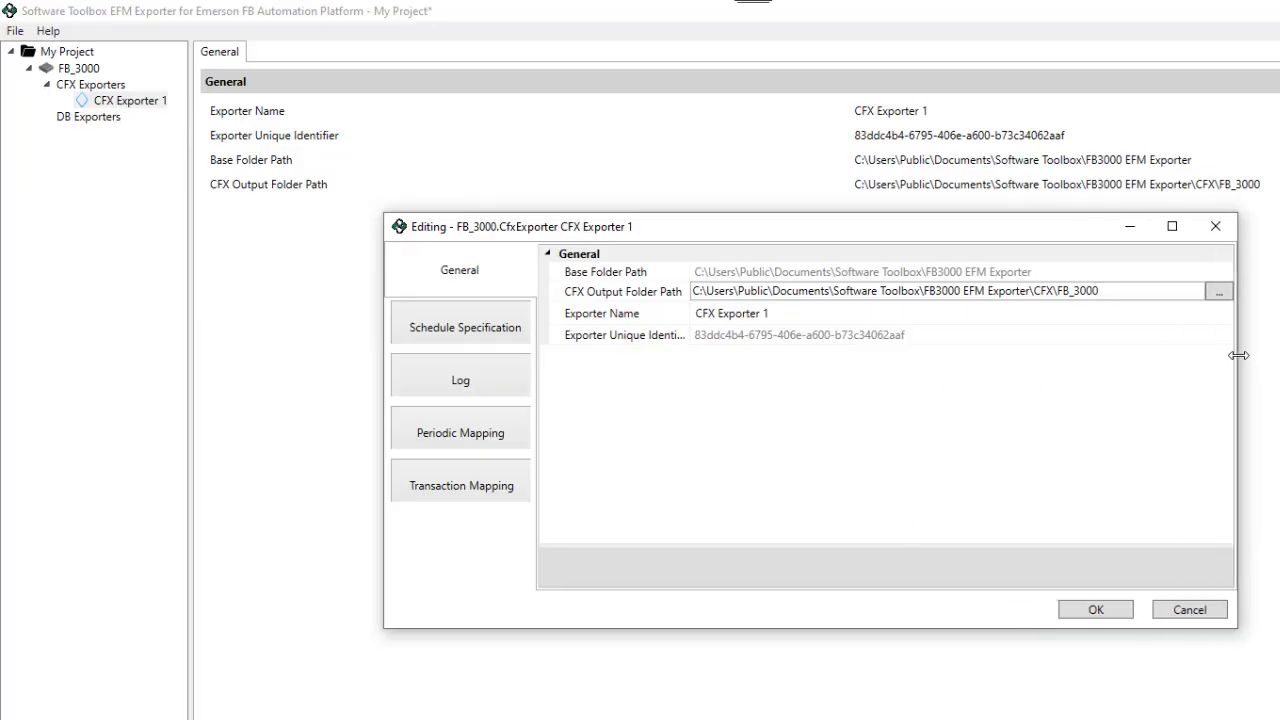
{"action": "left_click", "coordinate": [800, 292]}
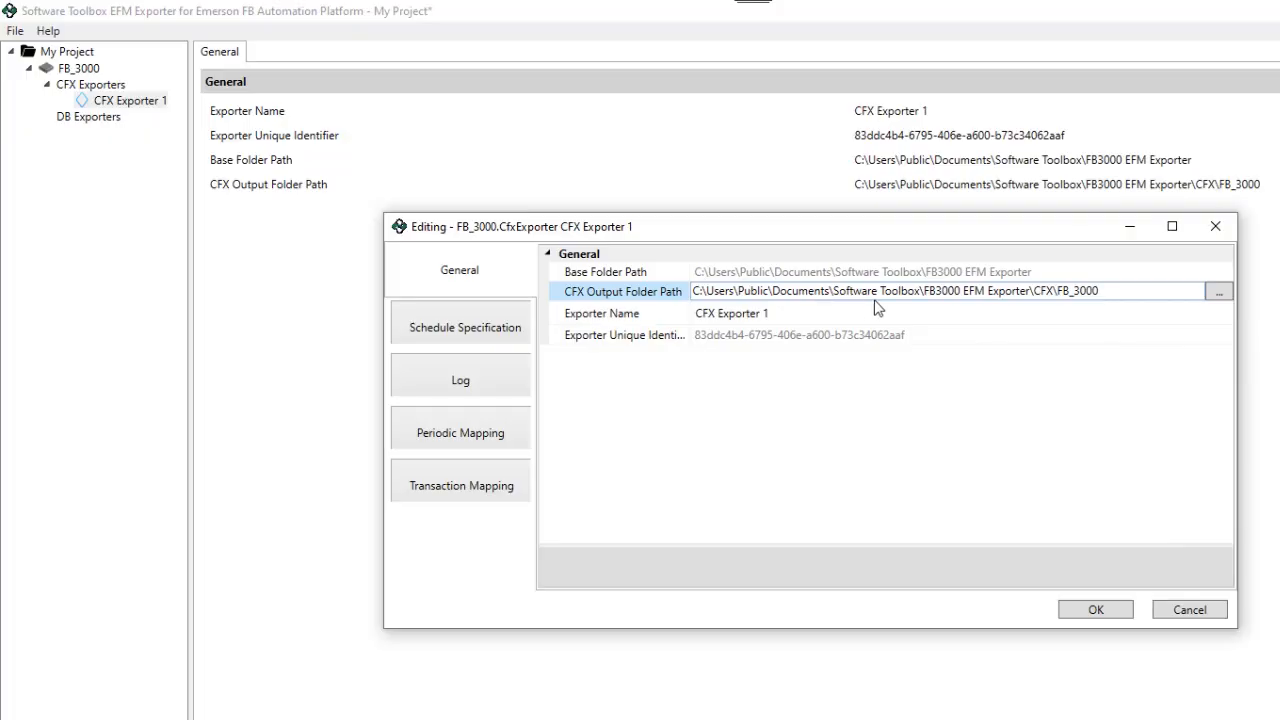
{"action": "left_click", "coordinate": [714, 273]}
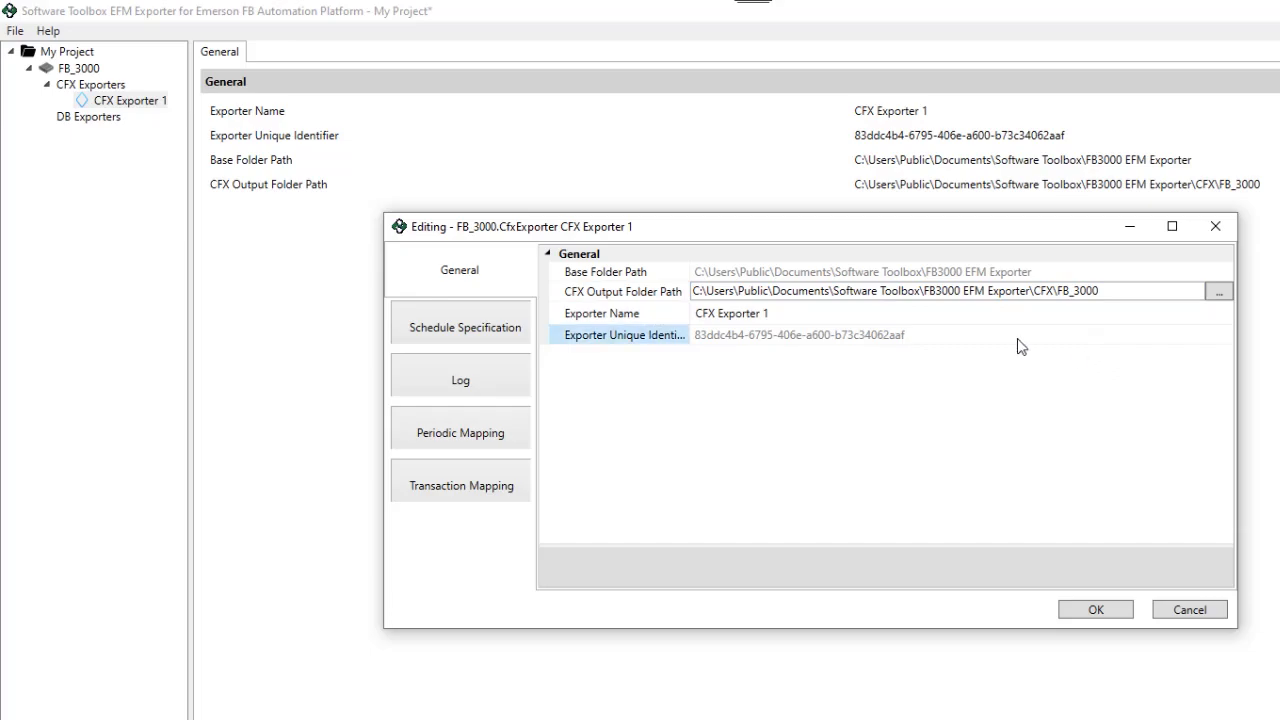
{"action": "left_click", "coordinate": [748, 313]}
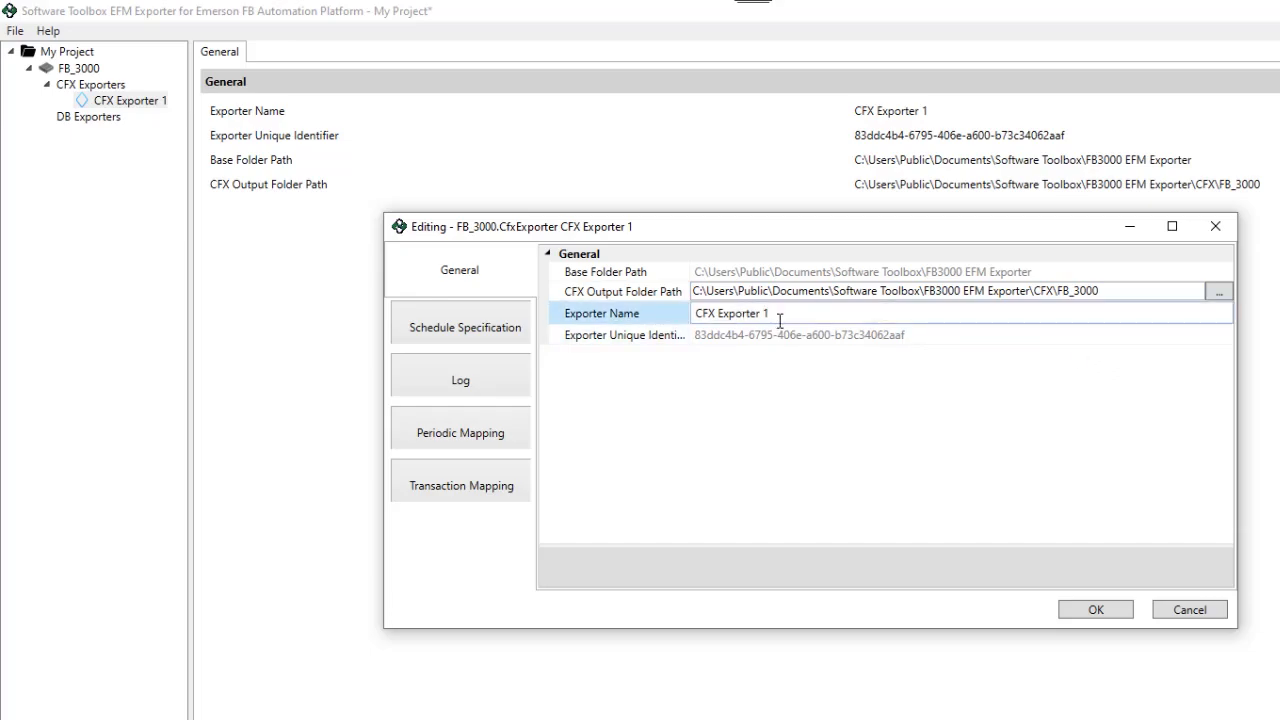
{"action": "left_click", "coordinate": [768, 335]}
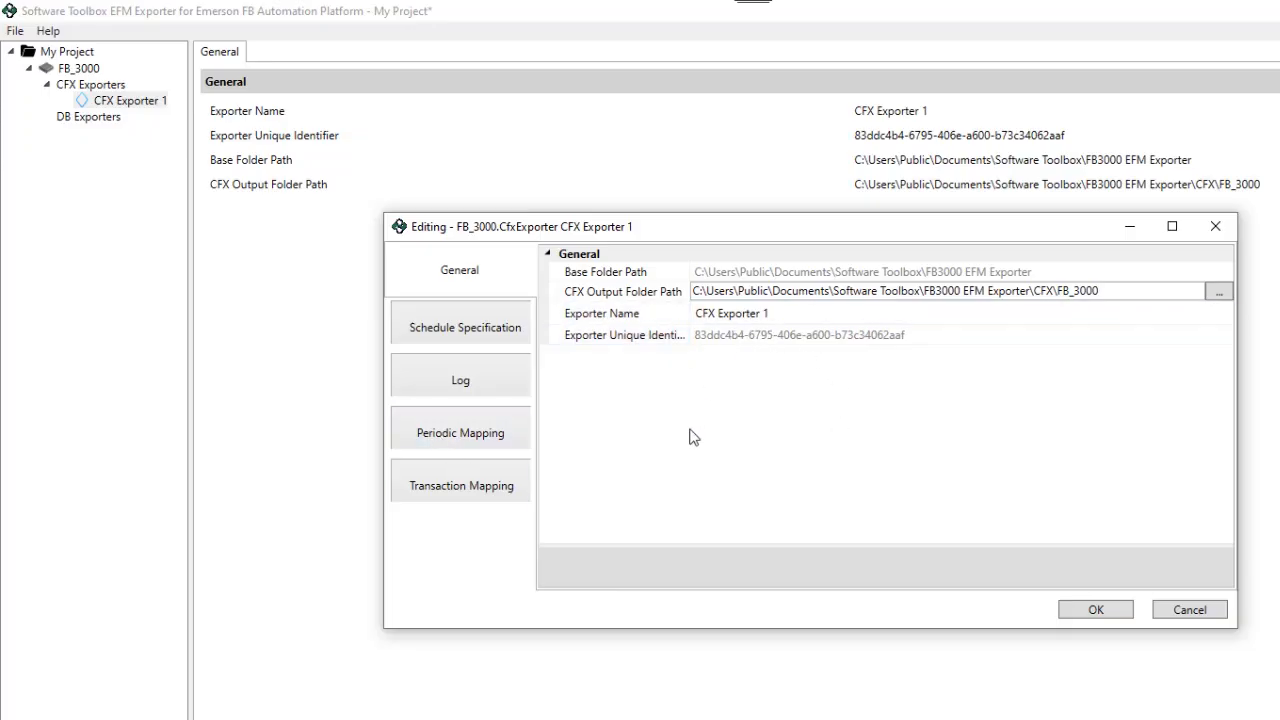
- Clear the Hourly Repetition Interval in the CFX exporter's schedule specification
{"action": "left_click", "coordinate": [482, 336]}
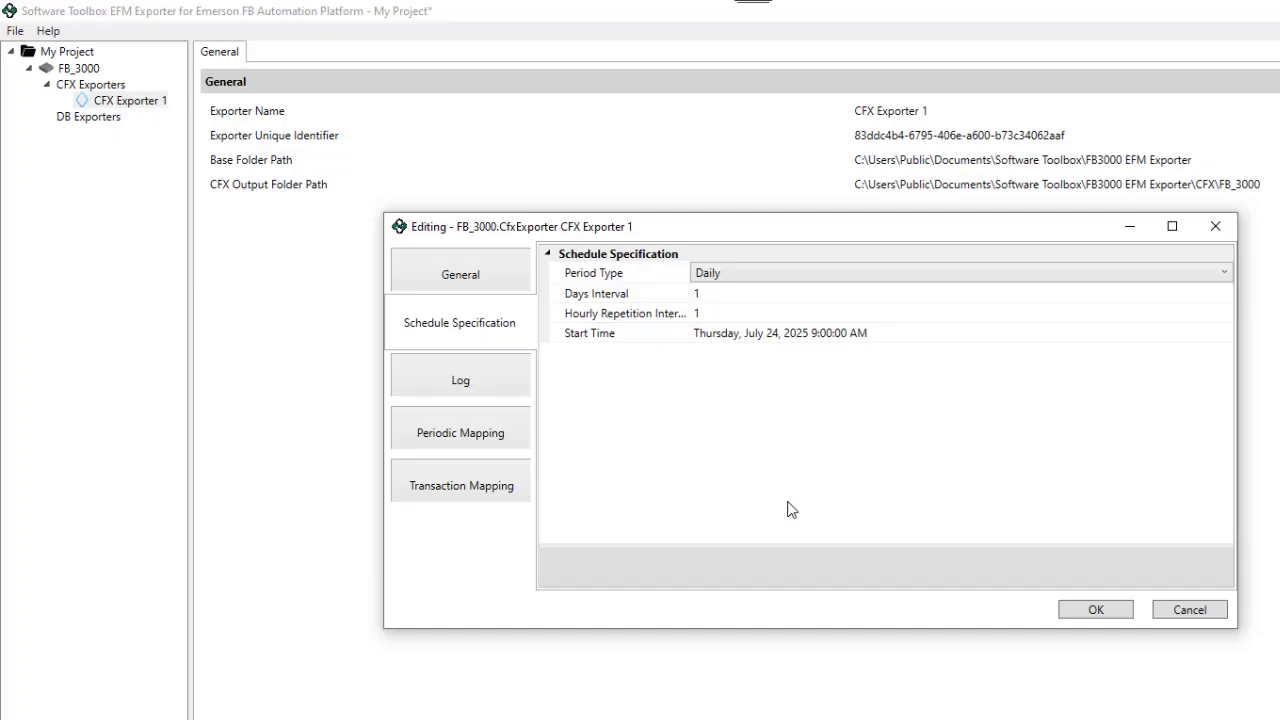
{"action": "left_click", "coordinate": [716, 331]}
{"action": "left_click", "coordinate": [700, 315]}
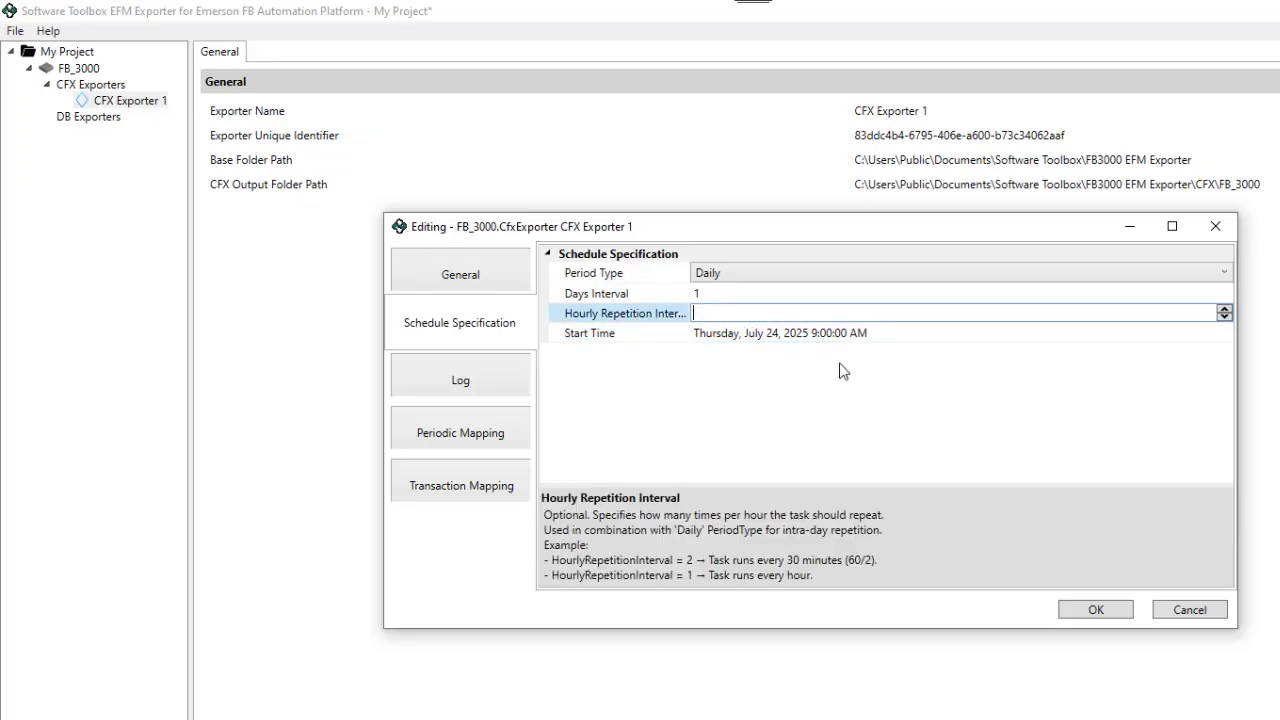
- Set the time in the CFX exporter's schedule Start Time to 12:10 and review the exporter's log levels
{"action": "left_click", "coordinate": [822, 338]}
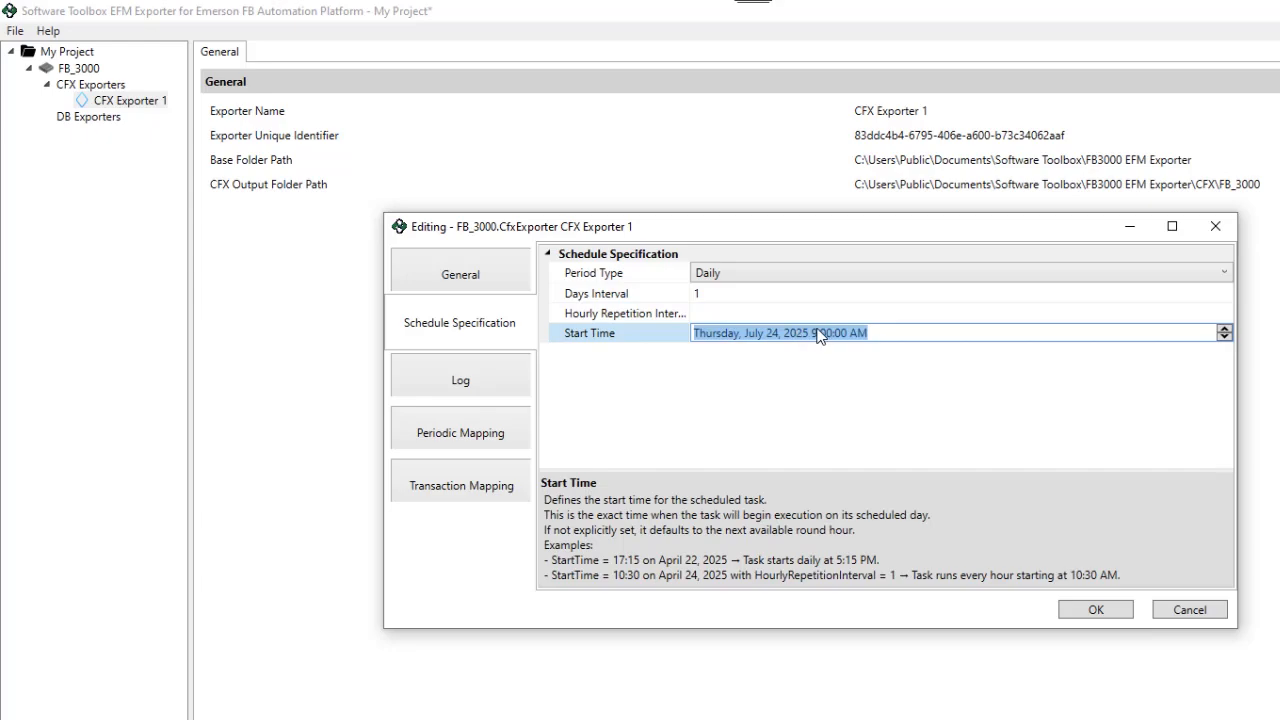
{"action": "left_click", "coordinate": [823, 333]}
{"action": "key", "text": "Left"}
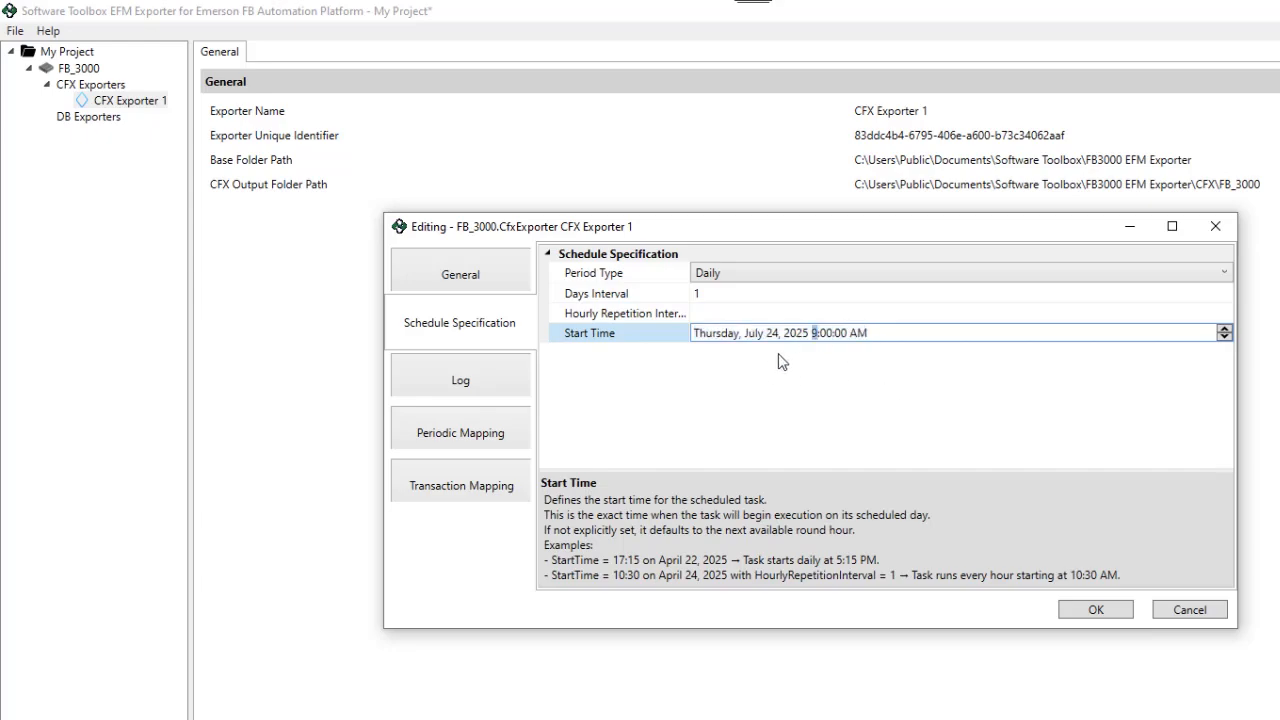
{"action": "type", "text": "12"}
{"action": "key", "text": "Right"}
{"action": "type", "text": "10"}
{"action": "left_click", "coordinate": [460, 383]}
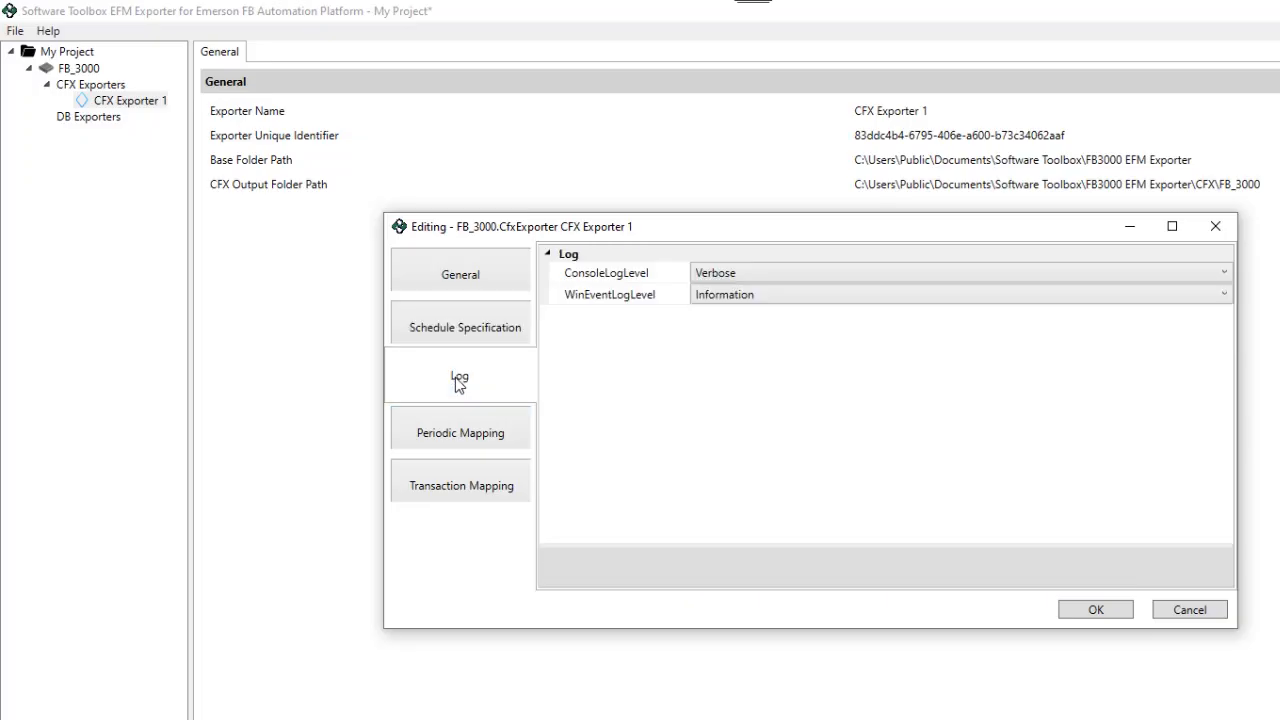
{"action": "left_click", "coordinate": [897, 304]}
- Add a DP meter to the MetersGasFields collection of the periodic mapping and set its MeterNumber to 1
{"action": "left_click", "coordinate": [481, 437]}
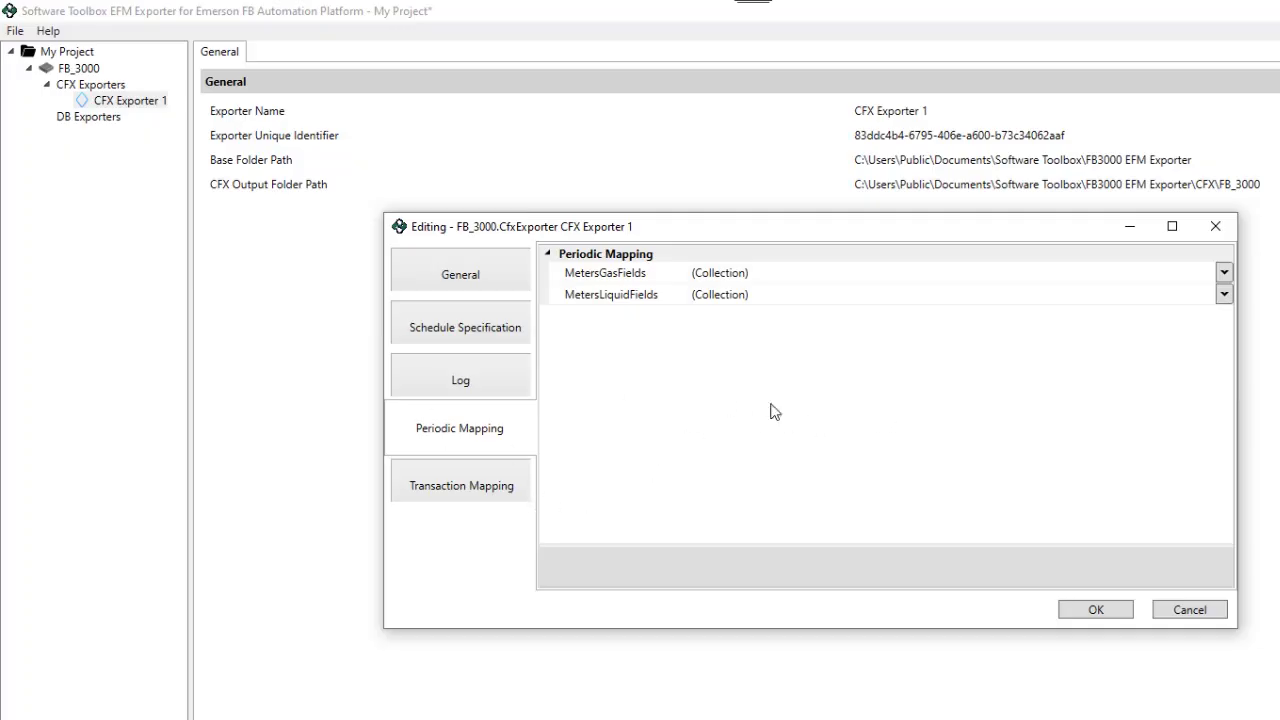
{"action": "left_click", "coordinate": [1140, 281]}
{"action": "left_click", "coordinate": [1224, 272]}
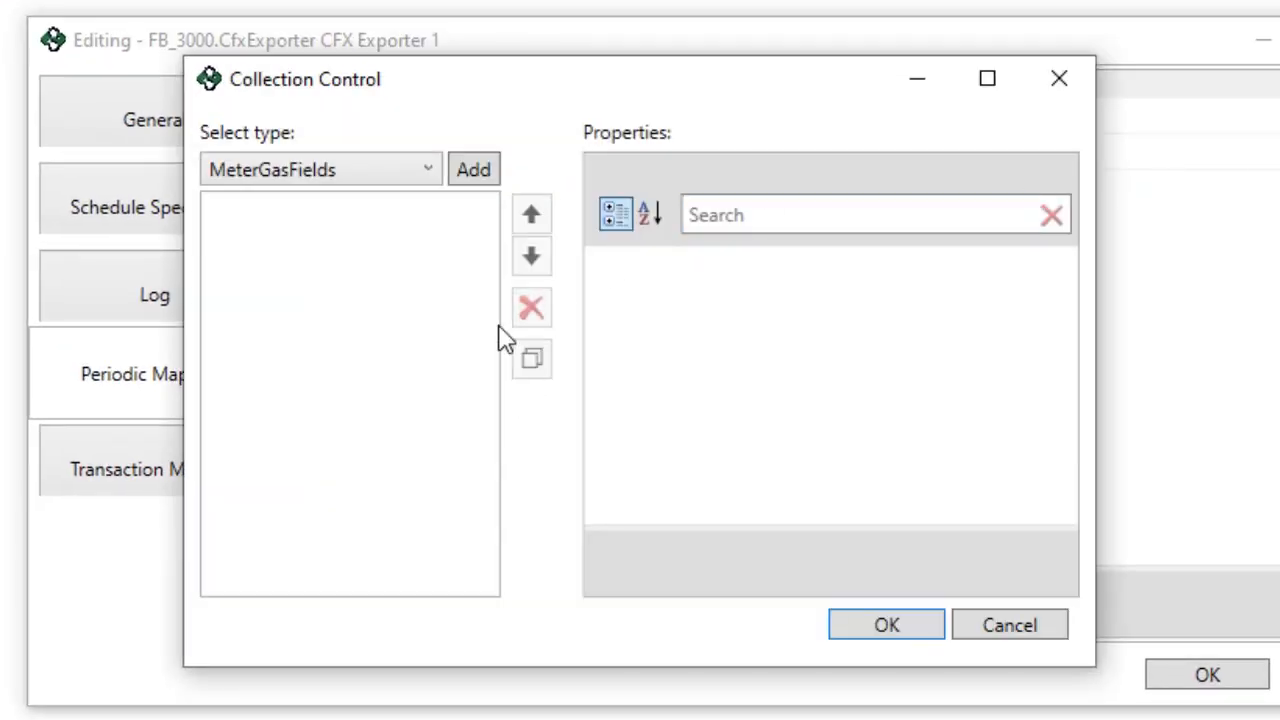
{"action": "left_click", "coordinate": [478, 172]}
{"action": "left_click", "coordinate": [1037, 332]}
{"action": "left_click", "coordinate": [1037, 299]}
{"action": "left_click", "coordinate": [1038, 266]}
{"action": "left_click", "coordinate": [1038, 299]}
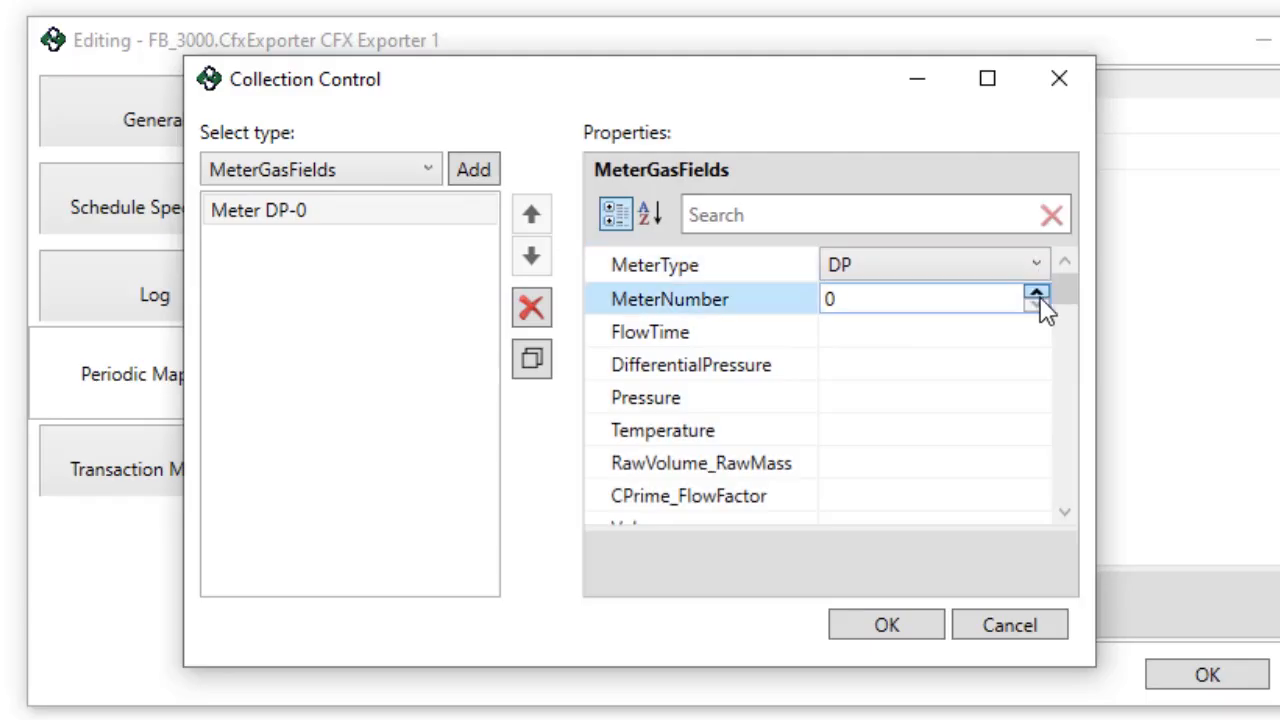
{"action": "left_click", "coordinate": [1037, 296]}
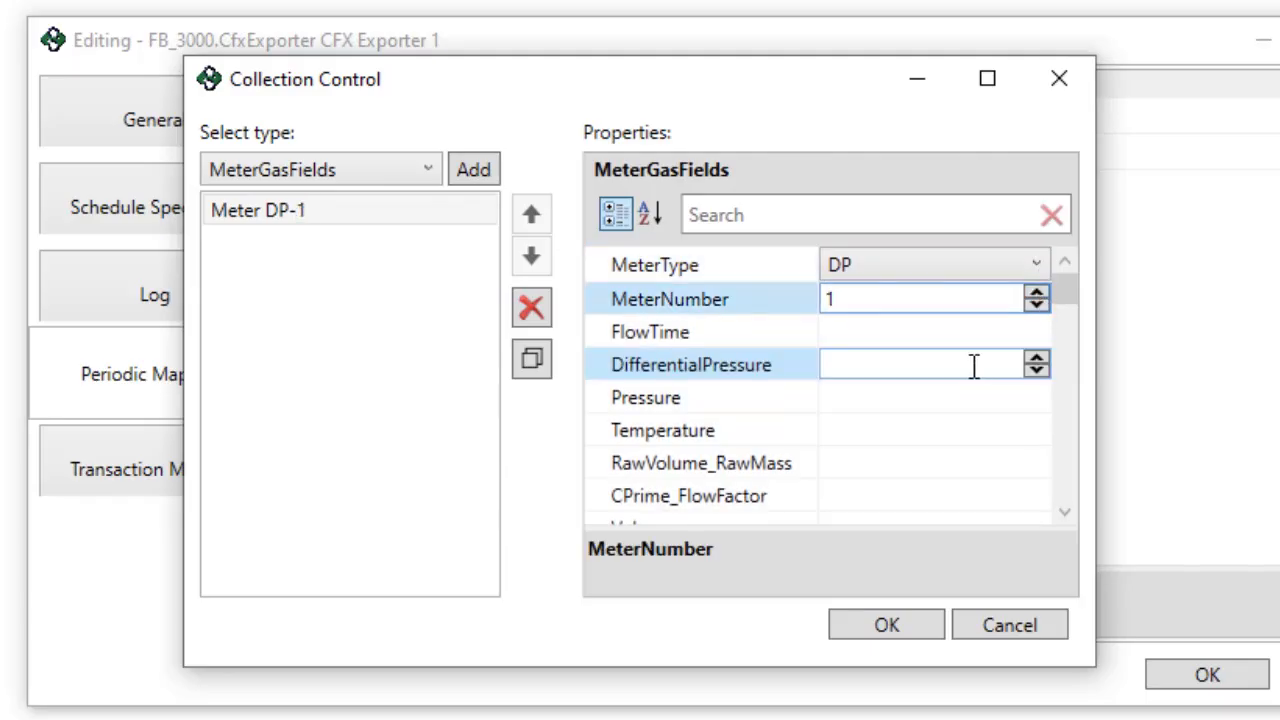
- Map the UserDefined01 field of gas meter DP-1 to 6
{"action": "left_click_drag", "start_coordinate": [1072, 306], "coordinate": [1077, 362]}
{"action": "left_click", "coordinate": [863, 472]}
{"action": "left_click", "coordinate": [883, 408]}
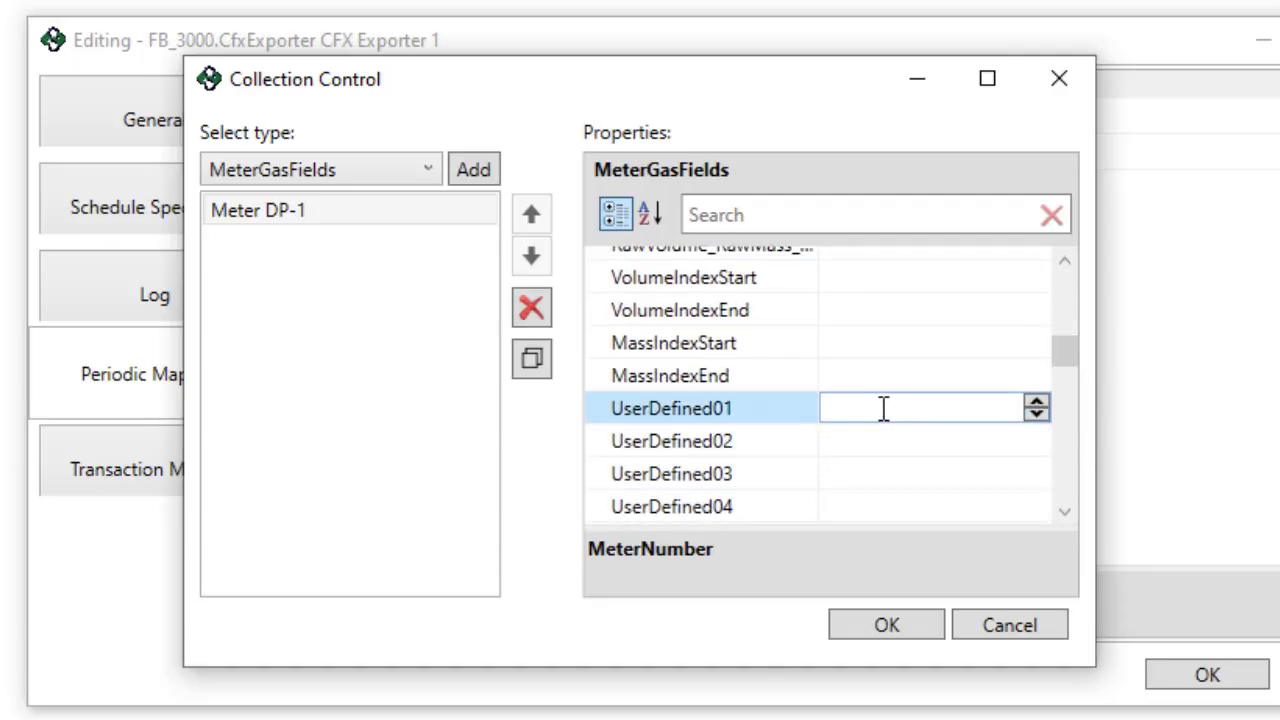
{"action": "left_click", "coordinate": [882, 408]}
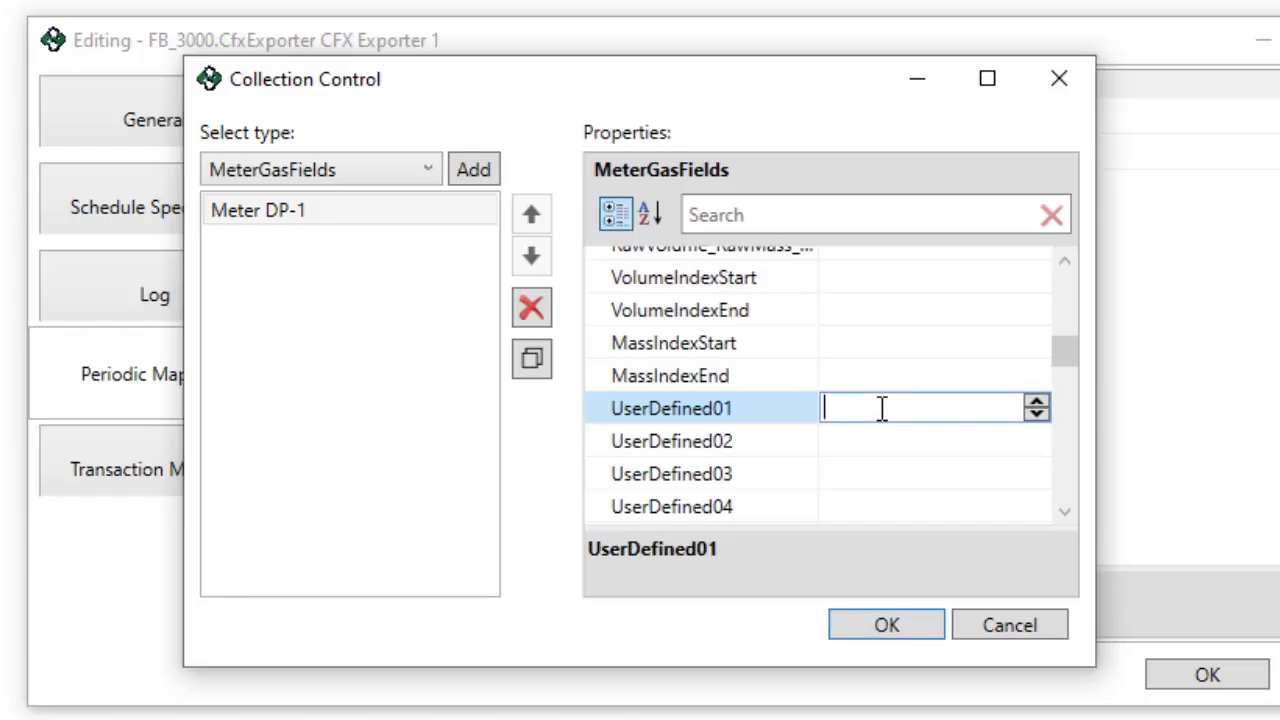
{"action": "type", "text": "6"}
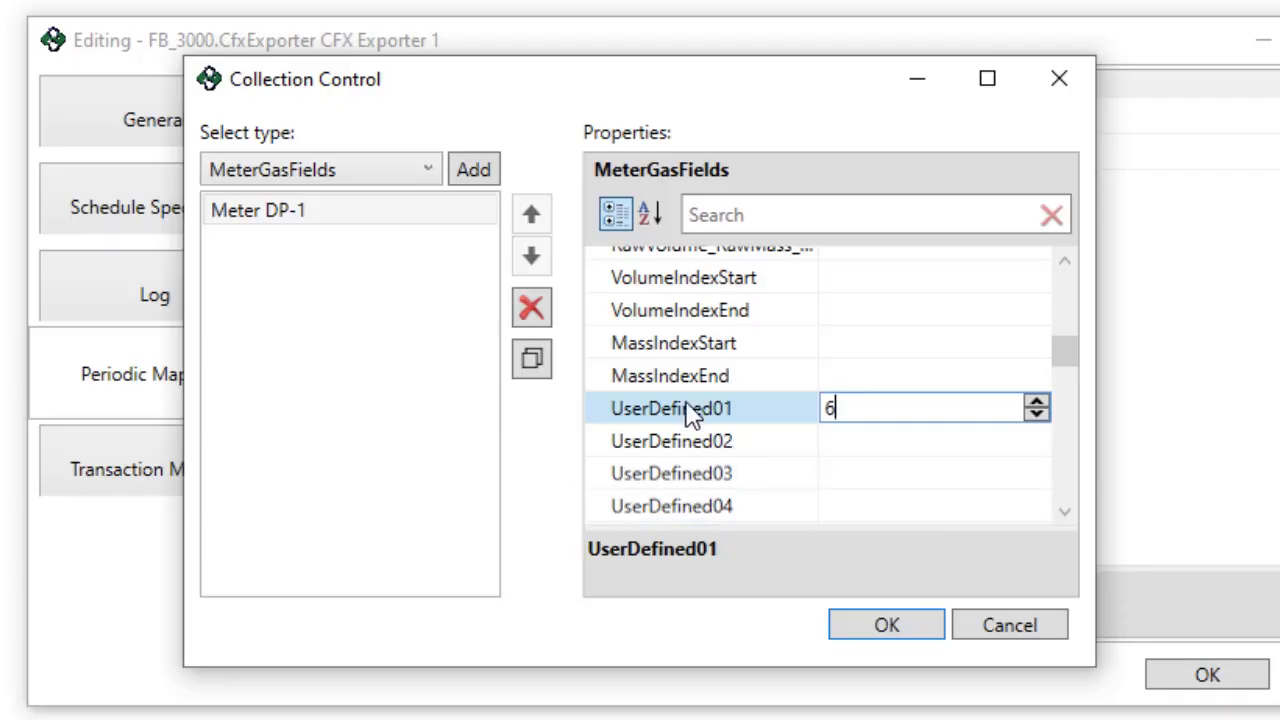
- Duplicate the DP gas meter entry and set the copy's MeterNumber to 2
{"action": "left_click", "coordinate": [533, 370]}
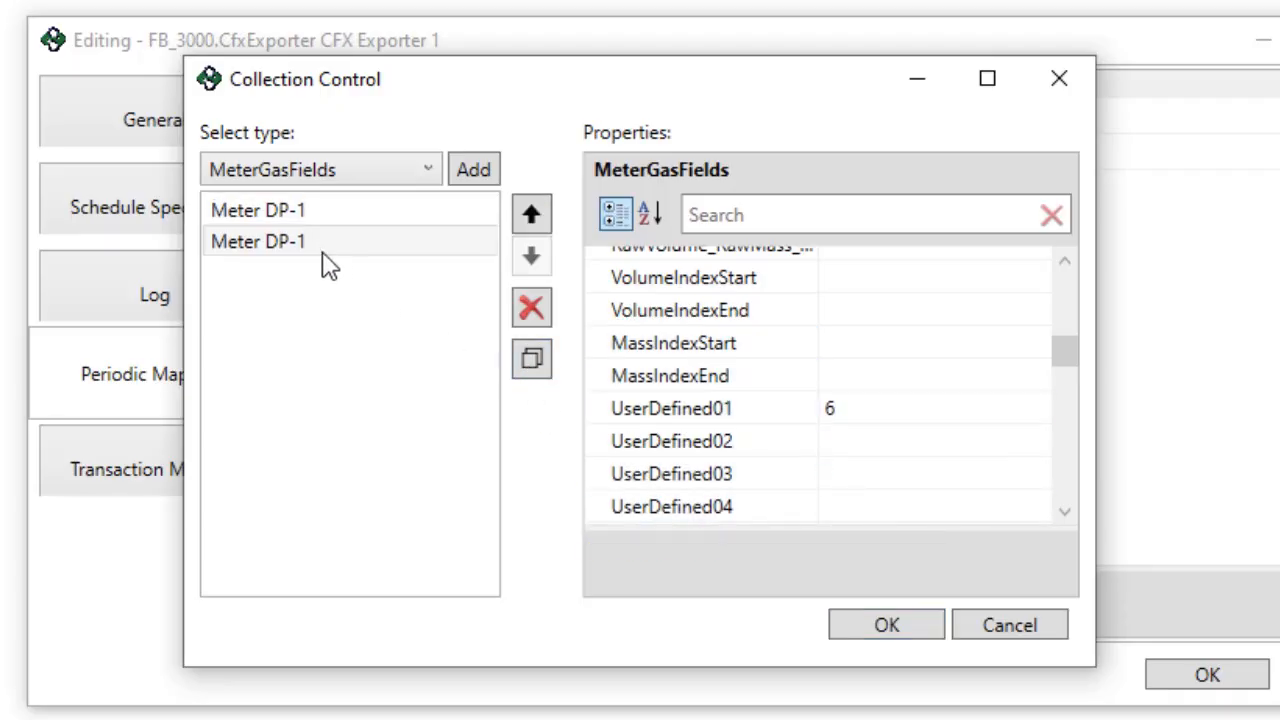
{"action": "left_click", "coordinate": [240, 245]}
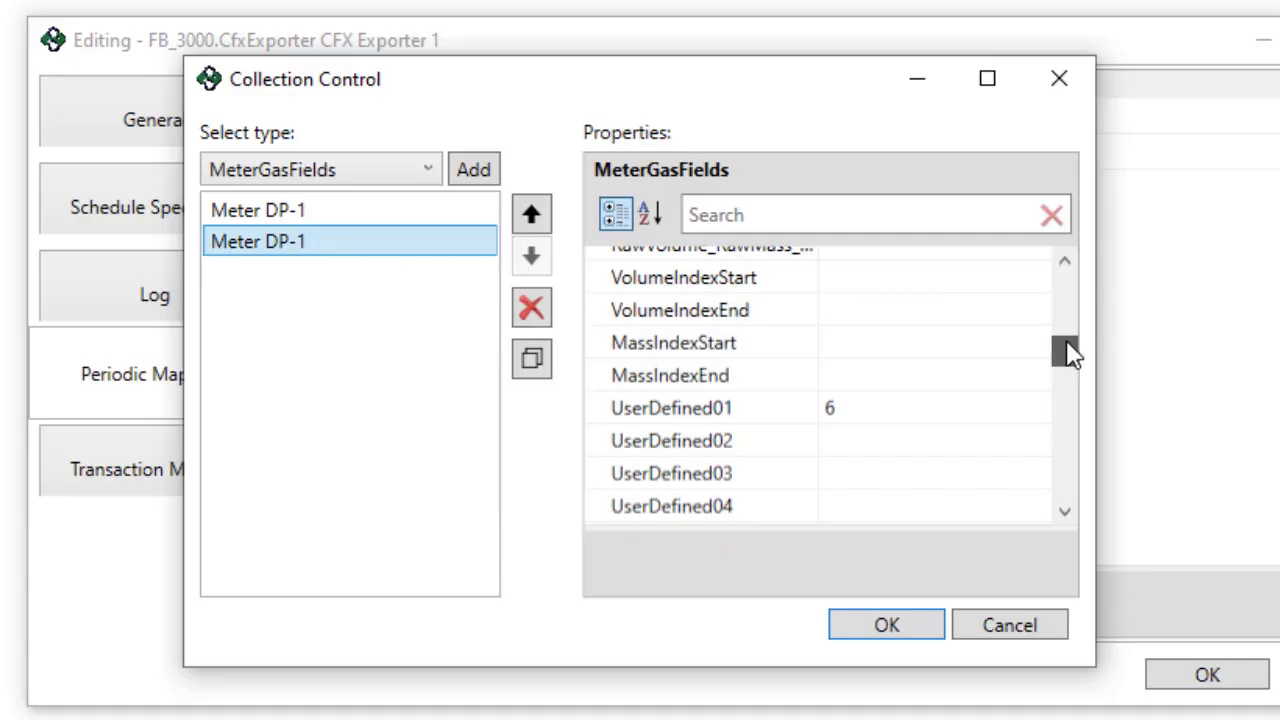
{"action": "left_click_drag", "start_coordinate": [1068, 352], "coordinate": [1062, 262]}
{"action": "left_click", "coordinate": [1046, 265]}
{"action": "left_click", "coordinate": [1038, 290]}
{"action": "left_click", "coordinate": [1038, 292]}
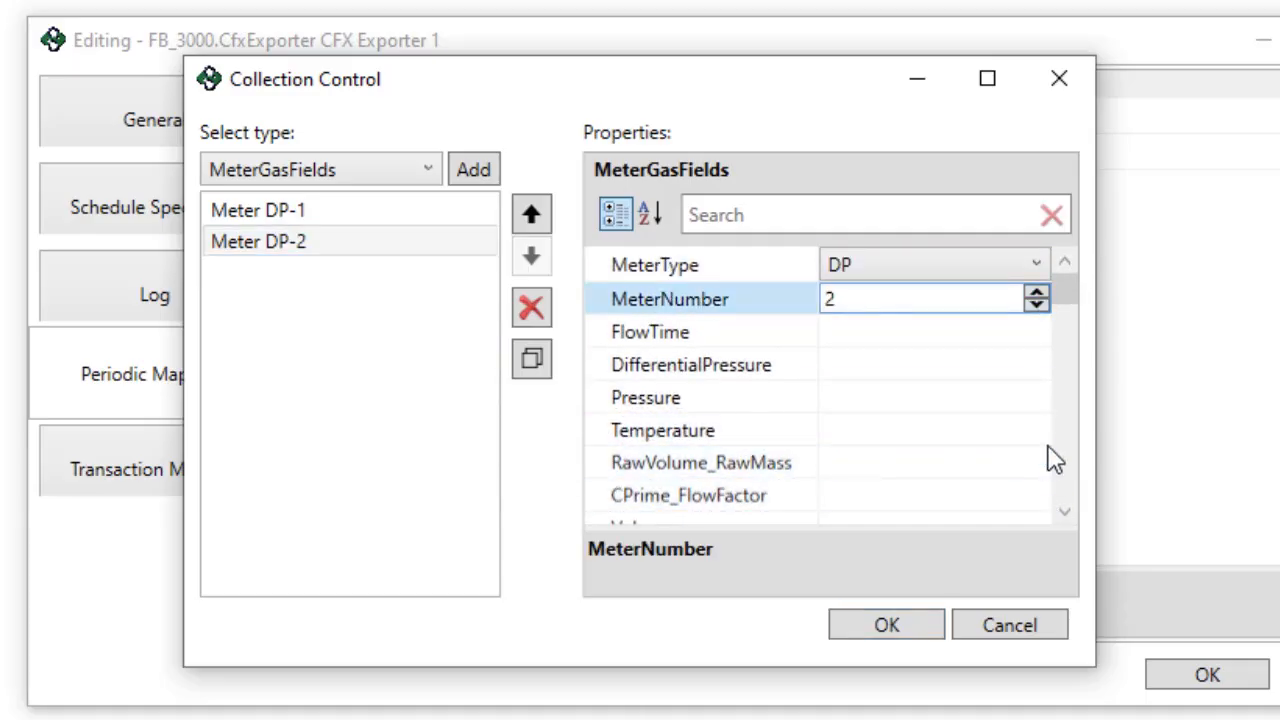
- Check the field mappings copied to gas meter DP-2, including UserDefined01, and accept the gas meter collection
{"action": "scroll", "coordinate": [1063, 446], "scroll_direction": "down", "scroll_amount": 6}
{"action": "left_click", "coordinate": [887, 428]}
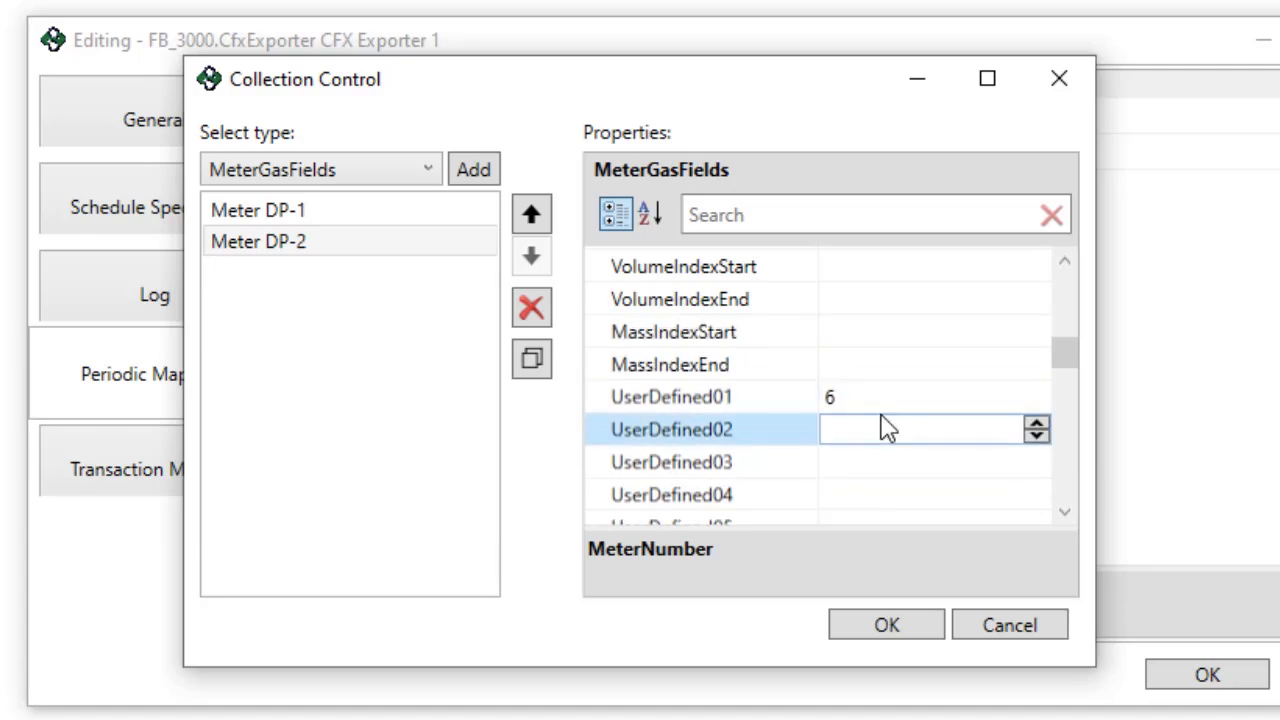
{"action": "left_click", "coordinate": [869, 397]}
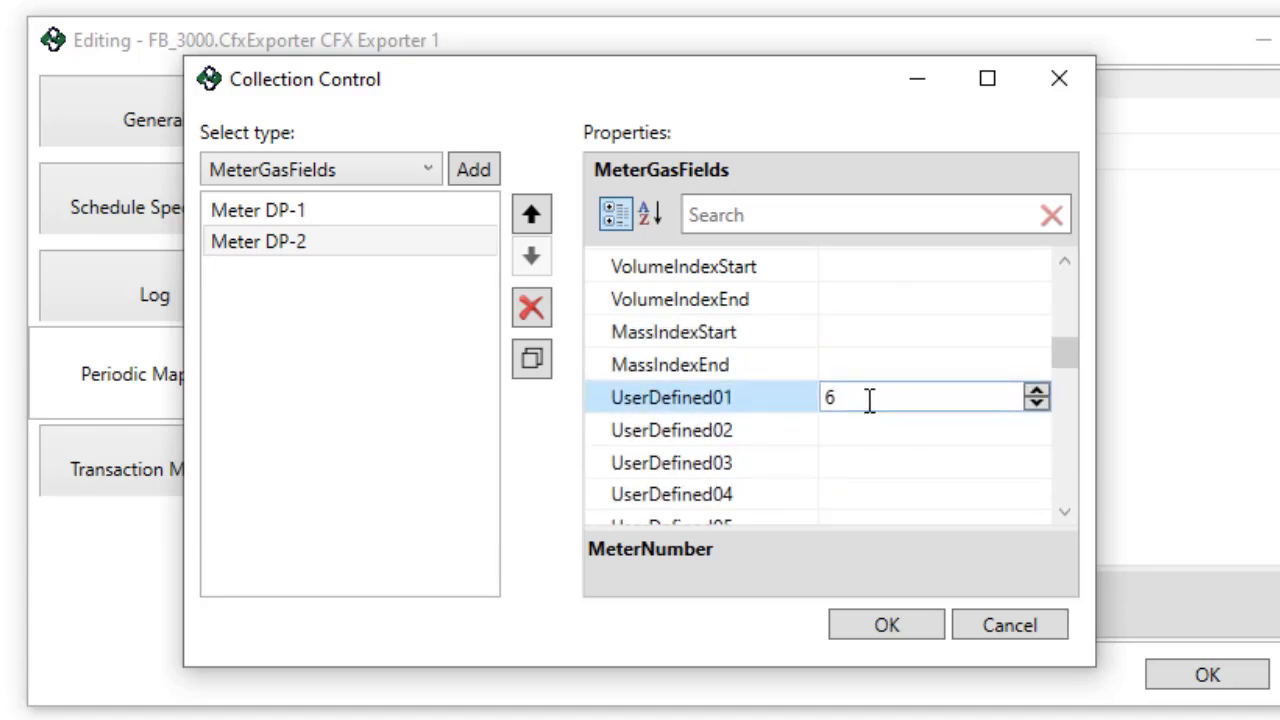
{"action": "left_click", "coordinate": [920, 403]}
{"action": "left_click", "coordinate": [835, 336]}
{"action": "left_click", "coordinate": [883, 364]}
{"action": "left_click", "coordinate": [886, 396]}
{"action": "left_click", "coordinate": [895, 426]}
{"action": "left_click", "coordinate": [896, 366]}
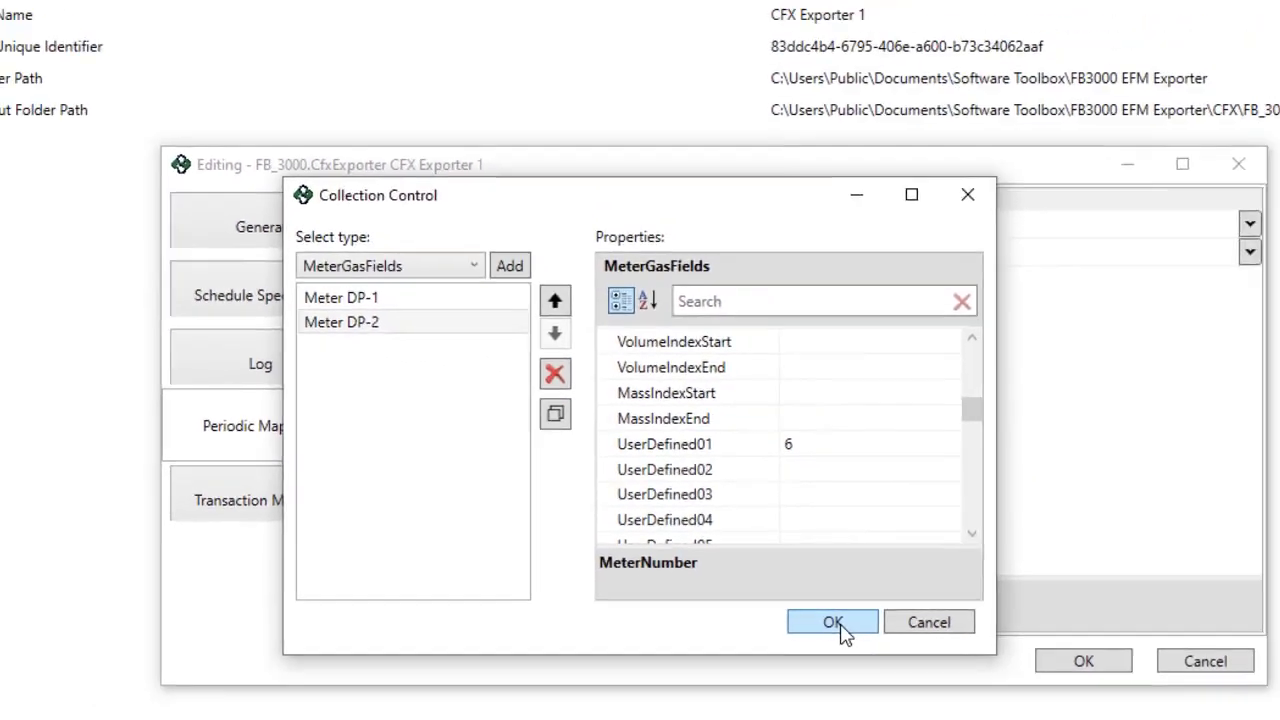
{"action": "left_click", "coordinate": [890, 627]}
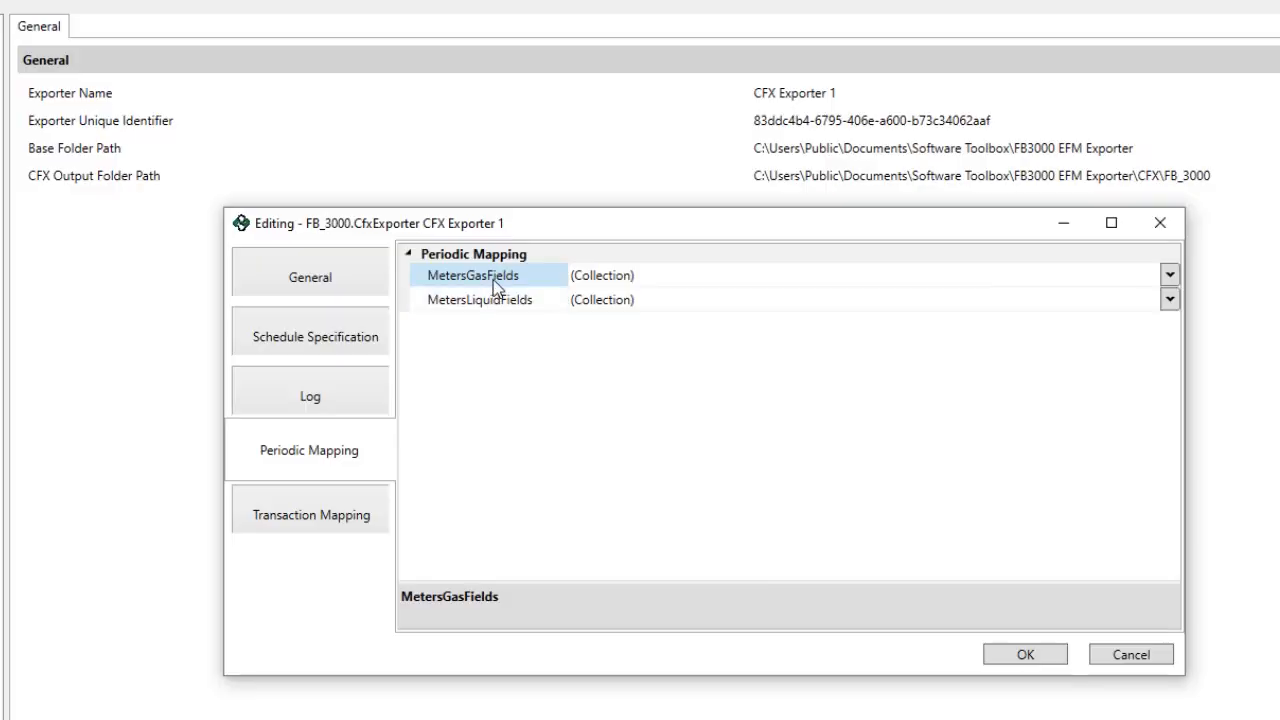
- Try adding a LiquidLinear meter to the MetersLiquidFields collection, look over its fields, and cancel the collection
{"action": "left_click", "coordinate": [1169, 299]}
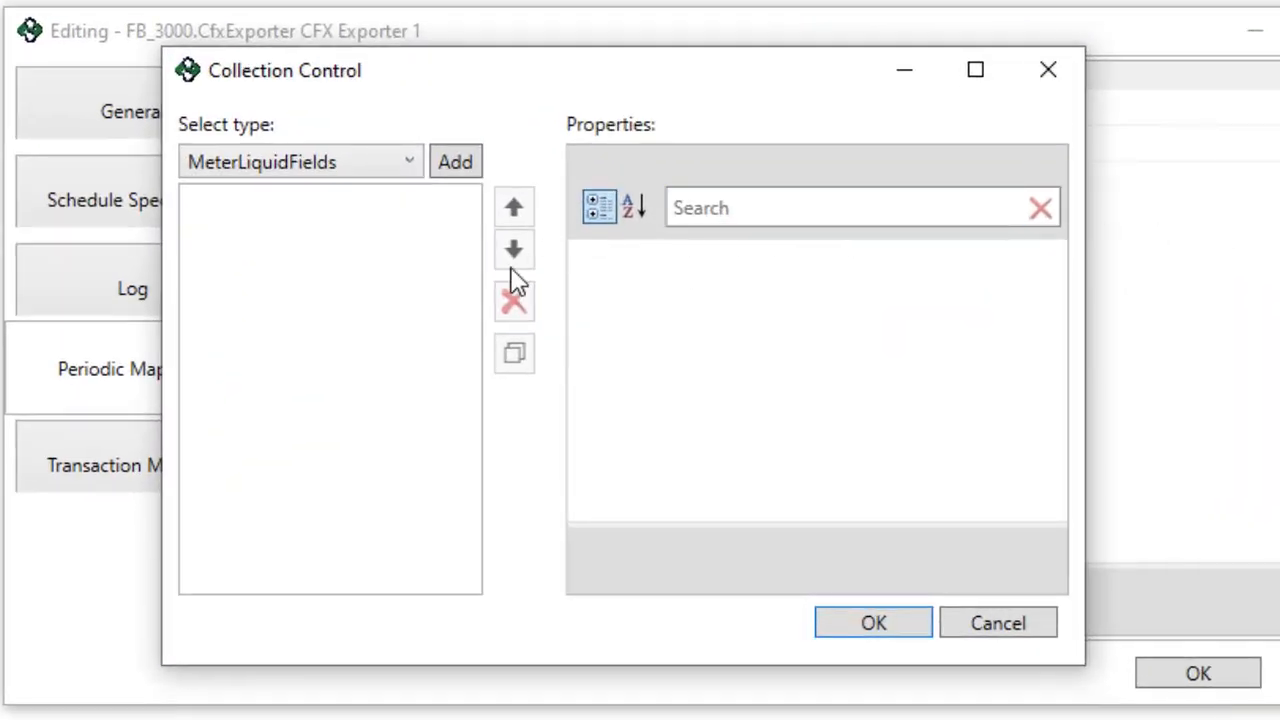
{"action": "left_click", "coordinate": [455, 162]}
{"action": "left_click", "coordinate": [771, 330]}
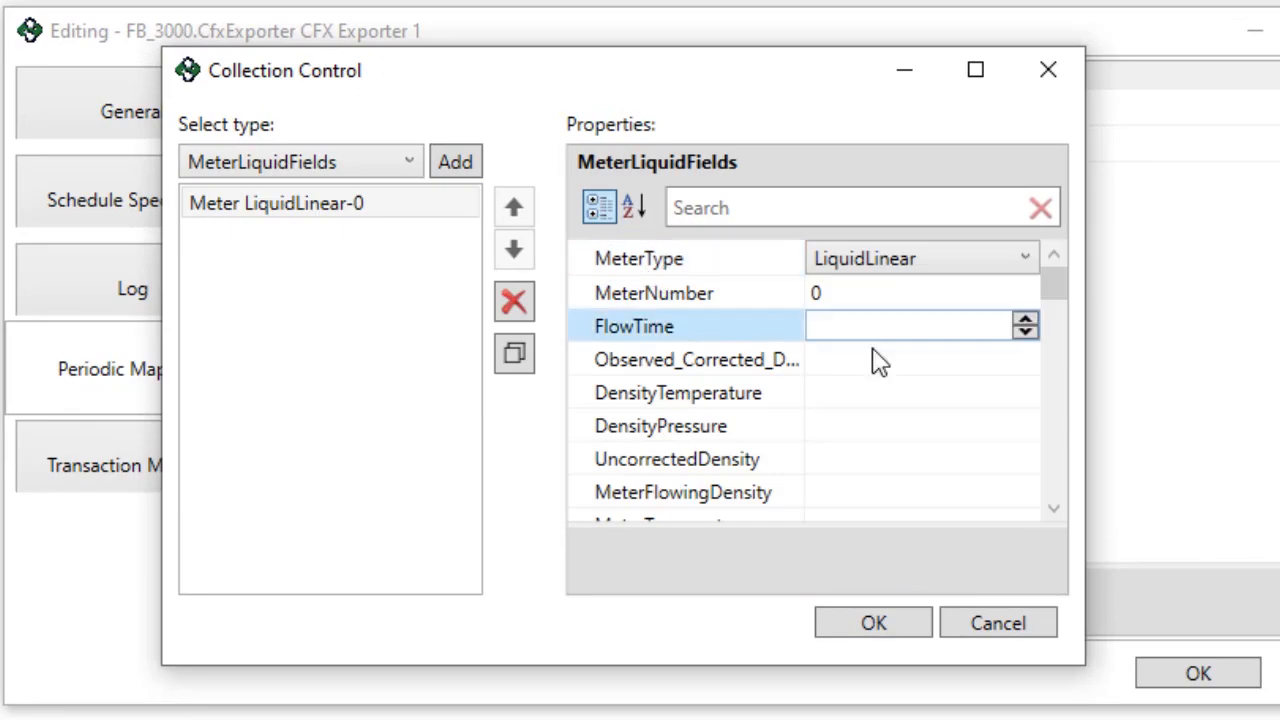
{"action": "mouse_move", "coordinate": [1052, 285]}
{"action": "left_mouse_down"}
{"action": "mouse_move", "coordinate": [1063, 509]}
{"action": "mouse_move", "coordinate": [1056, 437]}
{"action": "mouse_move", "coordinate": [1072, 417]}
{"action": "mouse_move", "coordinate": [1057, 274]}
{"action": "left_mouse_up"}
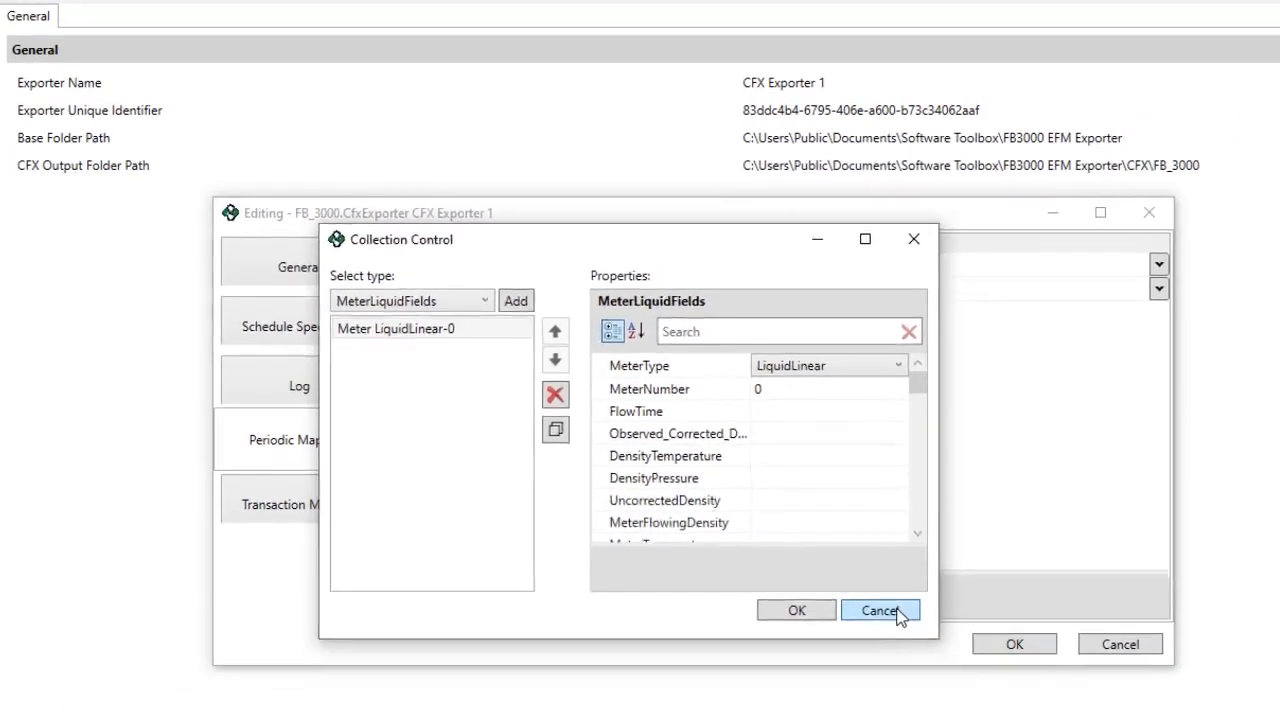
{"action": "left_click", "coordinate": [880, 610]}
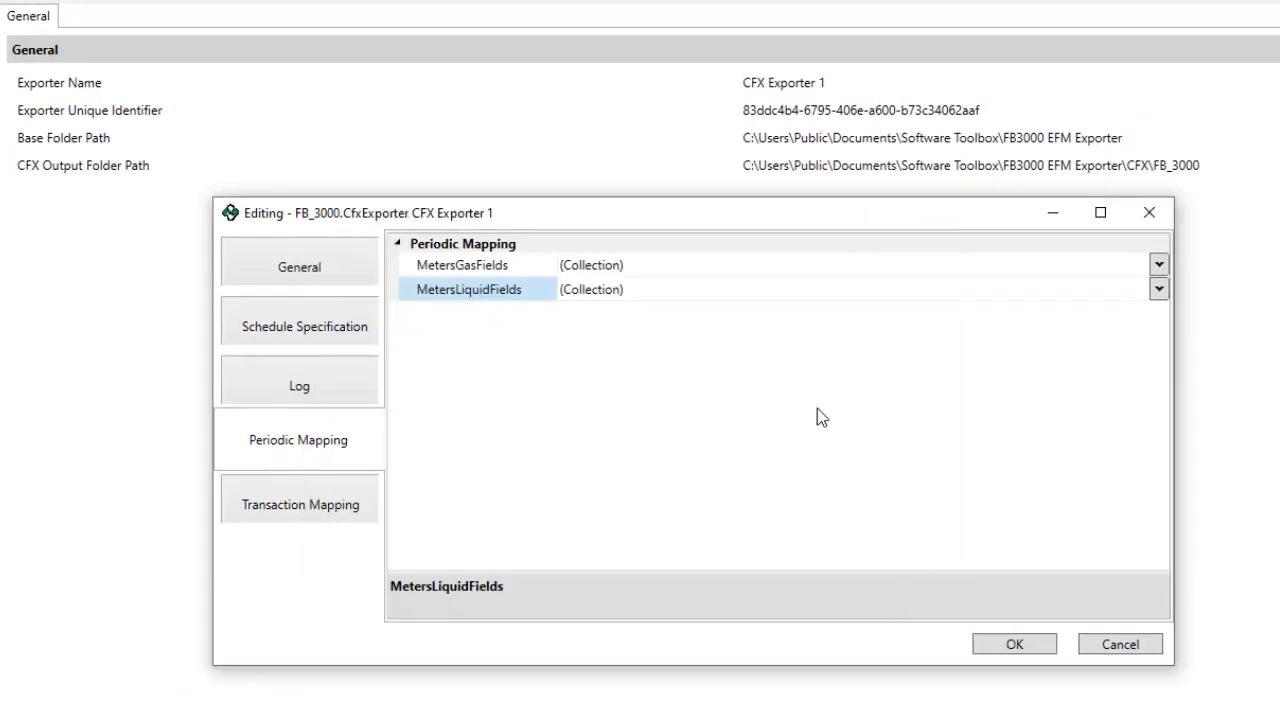
- Try adding a DP meter to the MeterBatchFields collection of the transaction mapping, look over its fields, and cancel the collection
{"action": "left_click", "coordinate": [300, 506]}
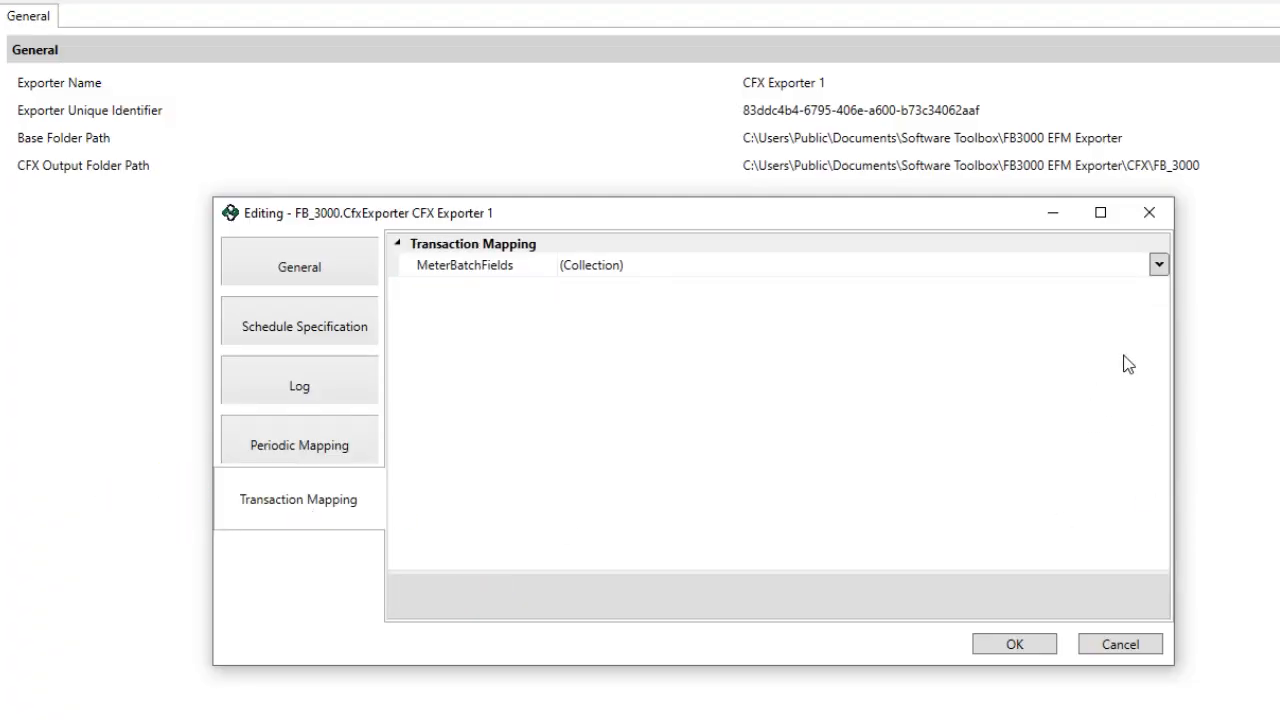
{"action": "left_click", "coordinate": [1165, 265]}
{"action": "left_click", "coordinate": [1160, 265]}
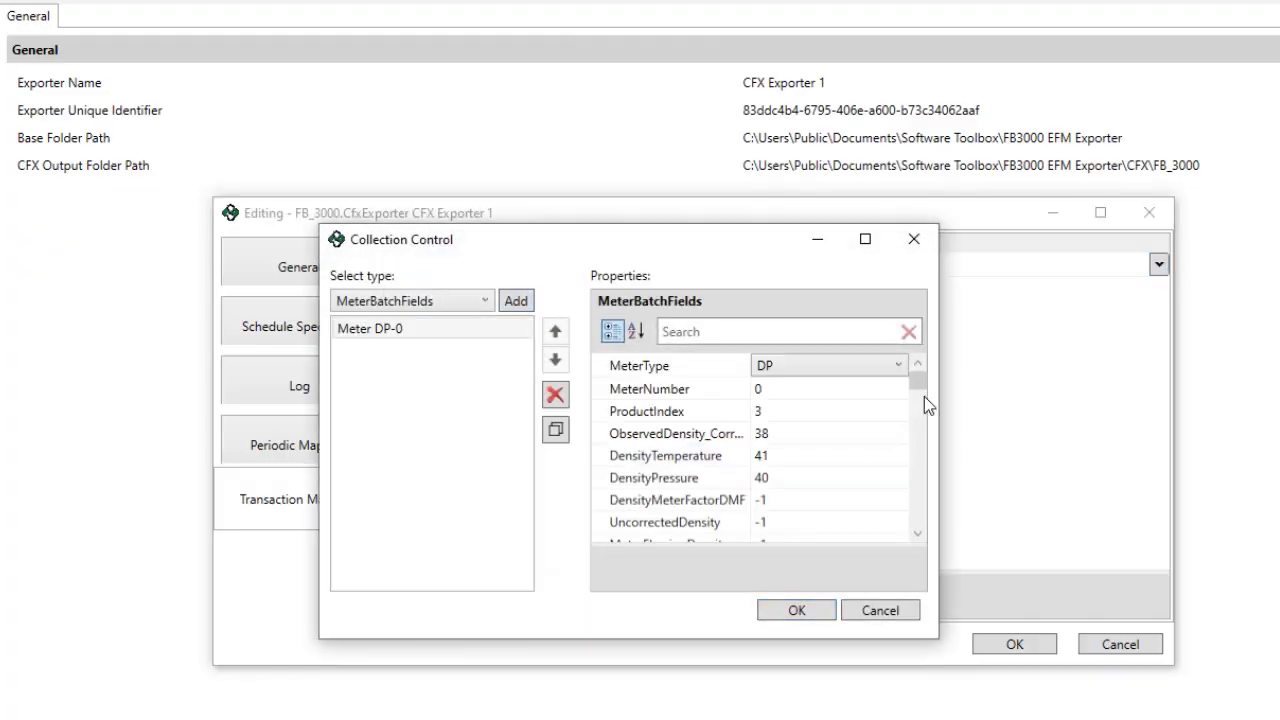
{"action": "left_click_drag", "start_coordinate": [917, 370], "coordinate": [922, 440]}
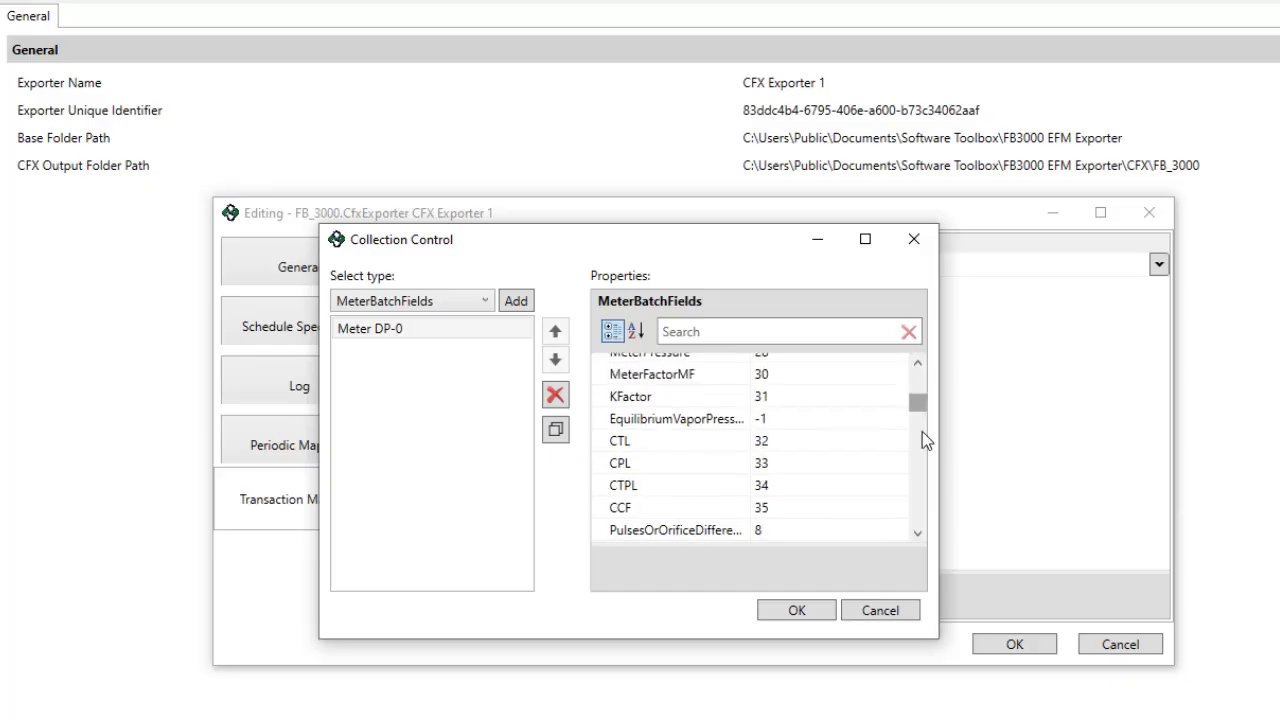
{"action": "left_click", "coordinate": [880, 610]}
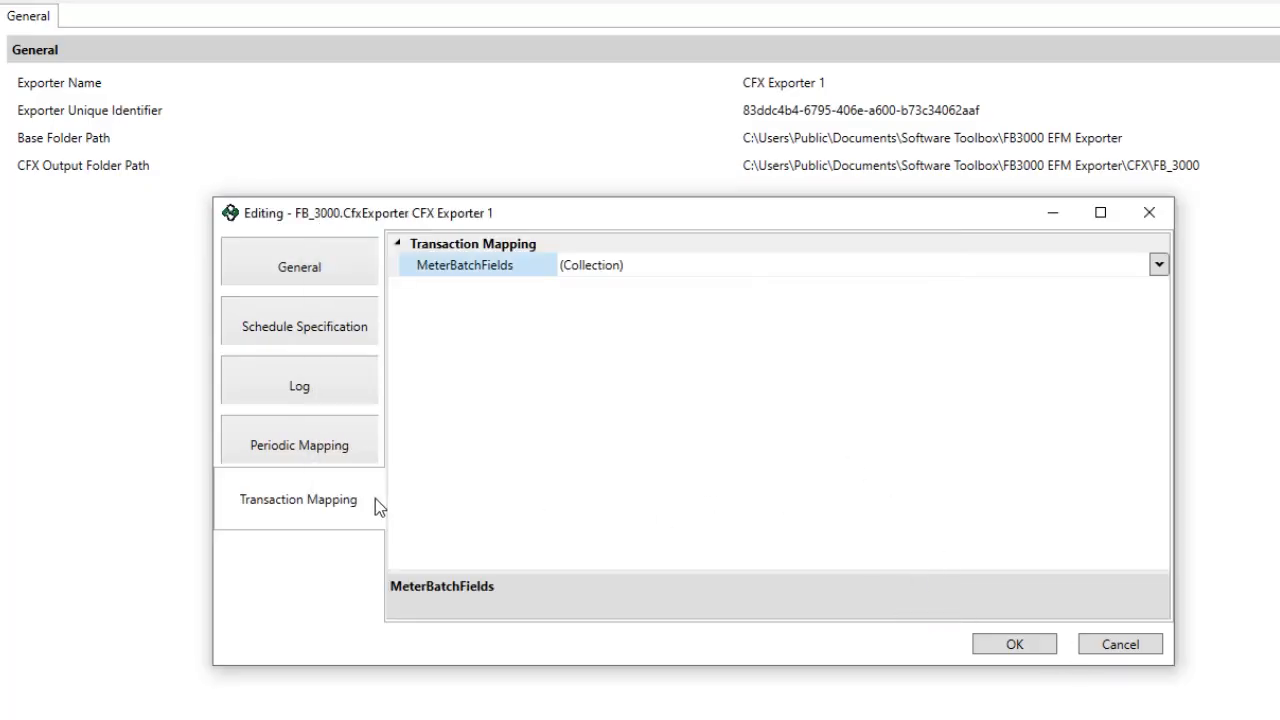
- Recheck the periodic and transaction mapping sections and accept the settings of CFX Exporter 1
{"action": "left_click", "coordinate": [321, 452]}
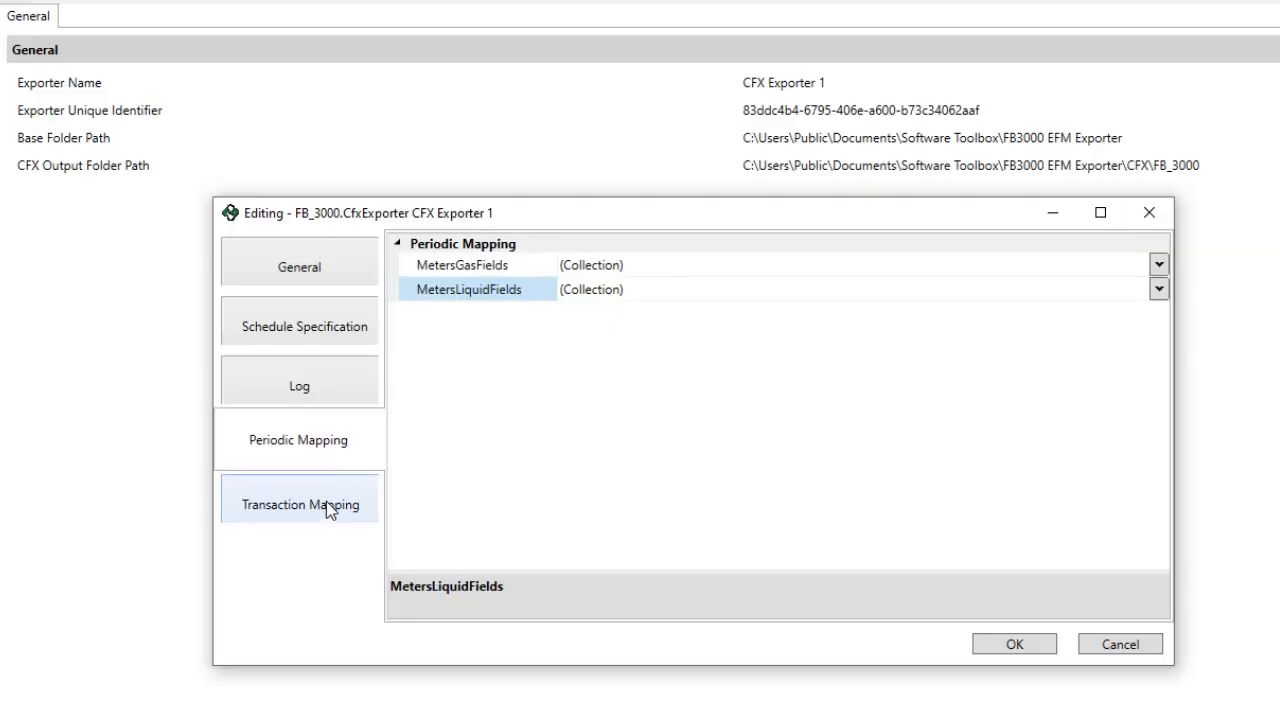
{"action": "left_click", "coordinate": [330, 508]}
{"action": "left_click", "coordinate": [326, 453]}
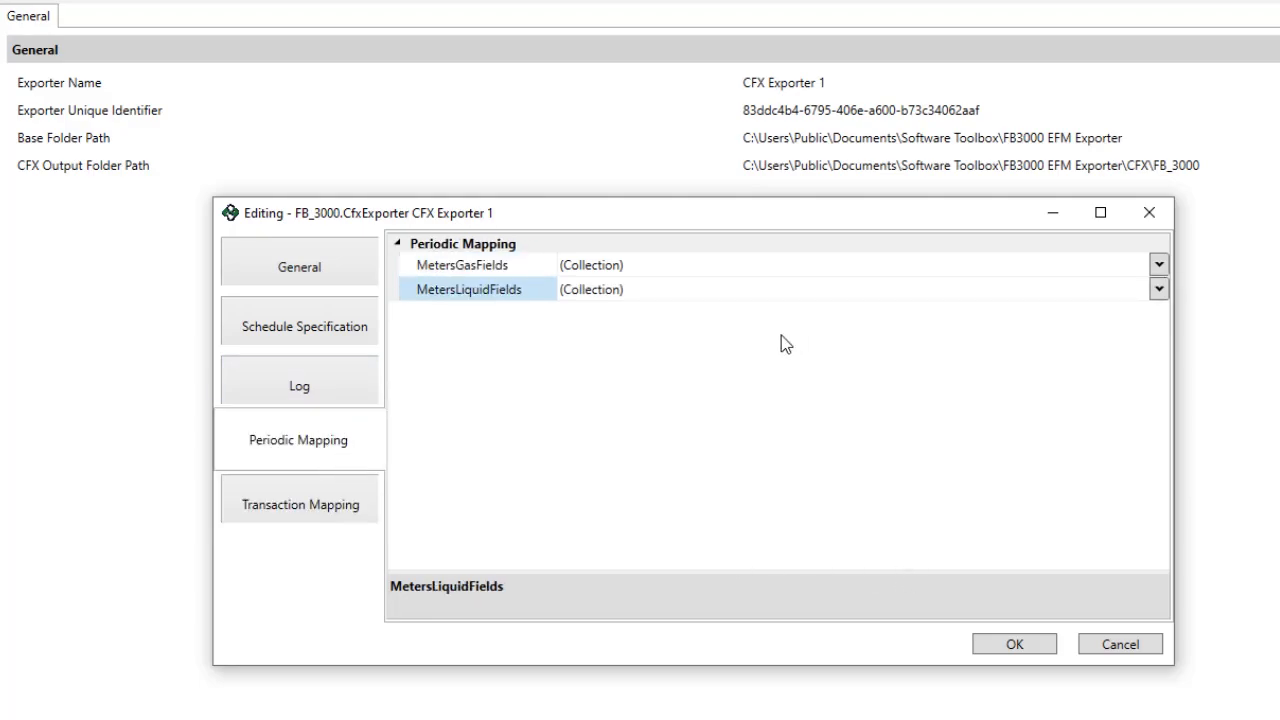
{"action": "left_click", "coordinate": [1014, 644]}
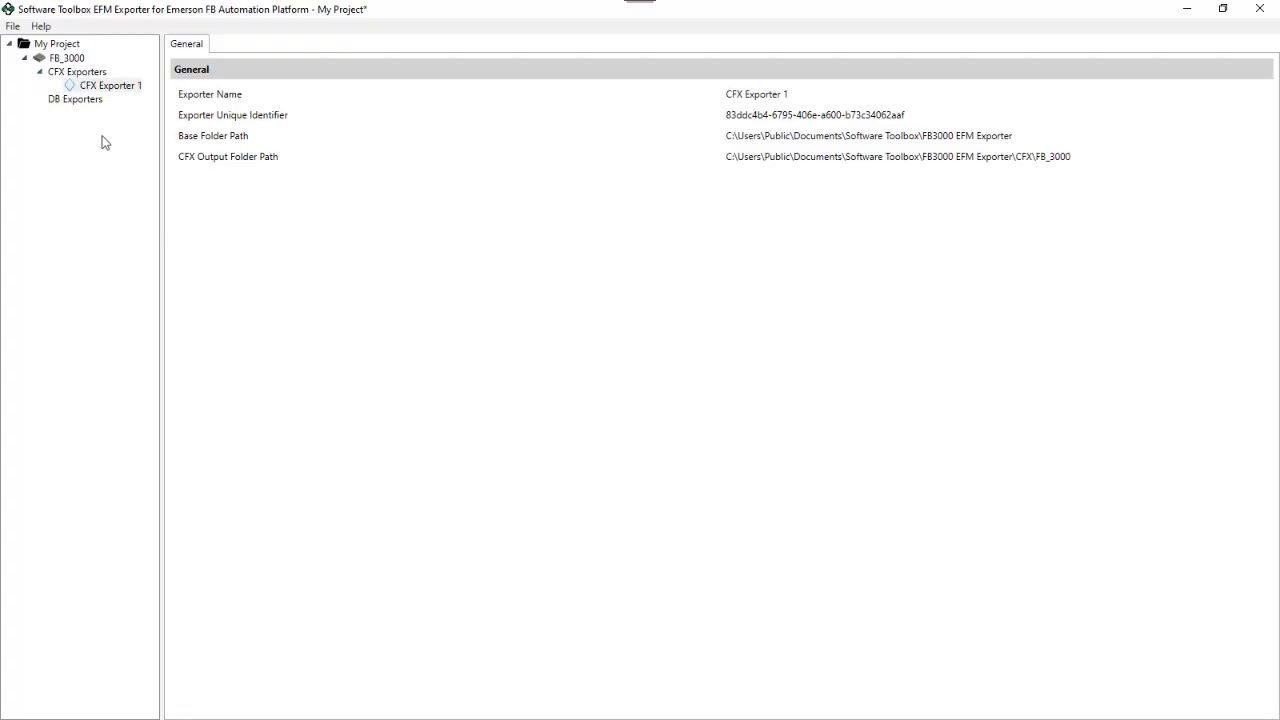
- Add a DB exporter to the FB_3000 device and open its properties to view the exporter name and unique identifier
{"action": "right_click", "coordinate": [77, 104]}
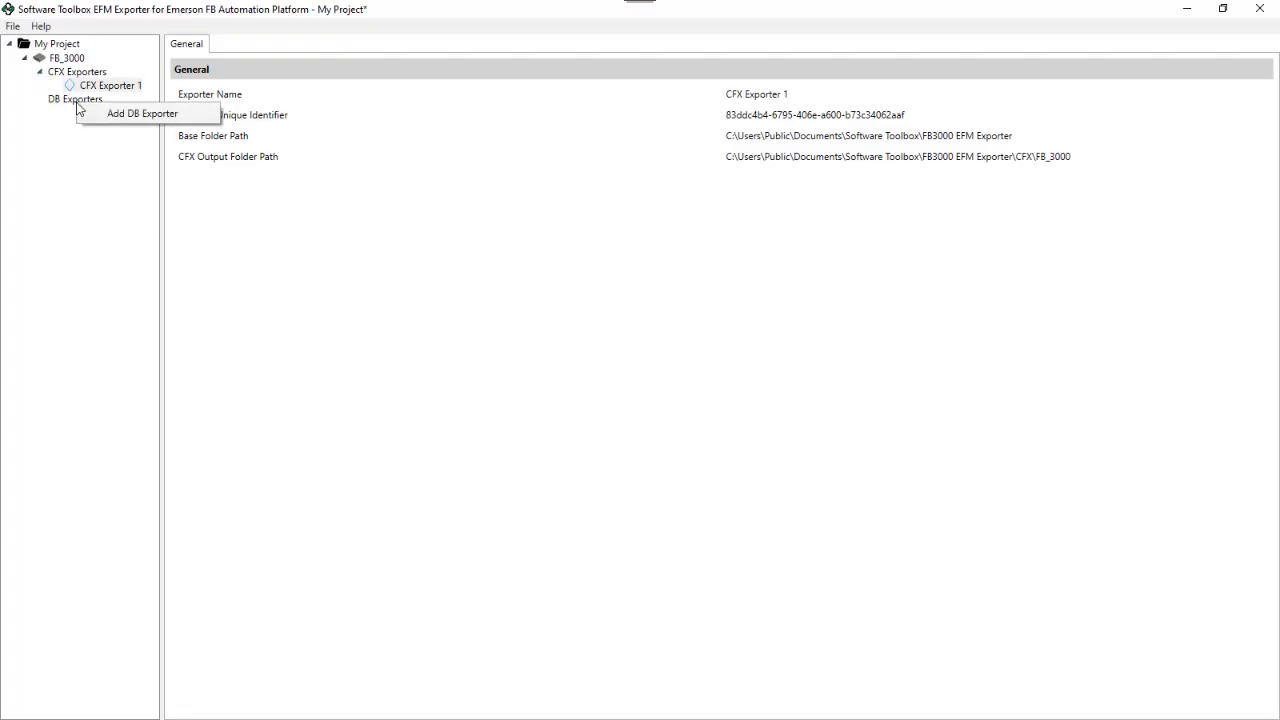
{"action": "left_click", "coordinate": [113, 113]}
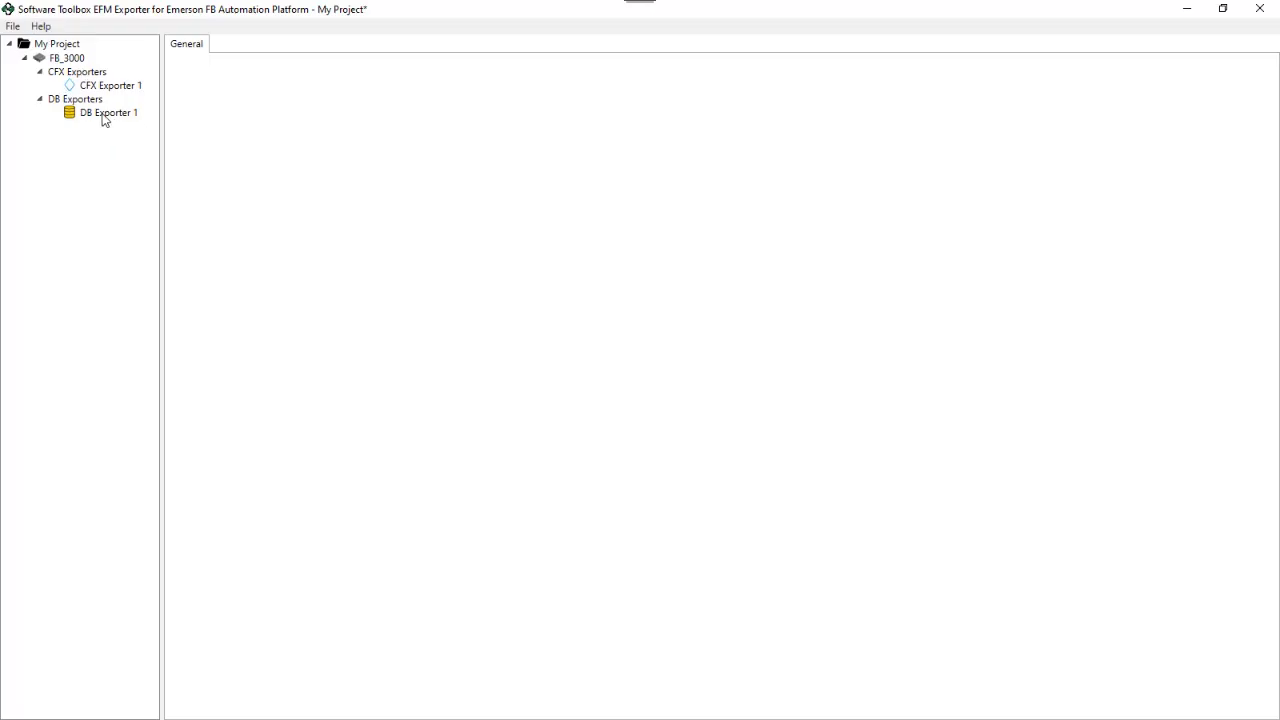
{"action": "double_click", "coordinate": [106, 114]}
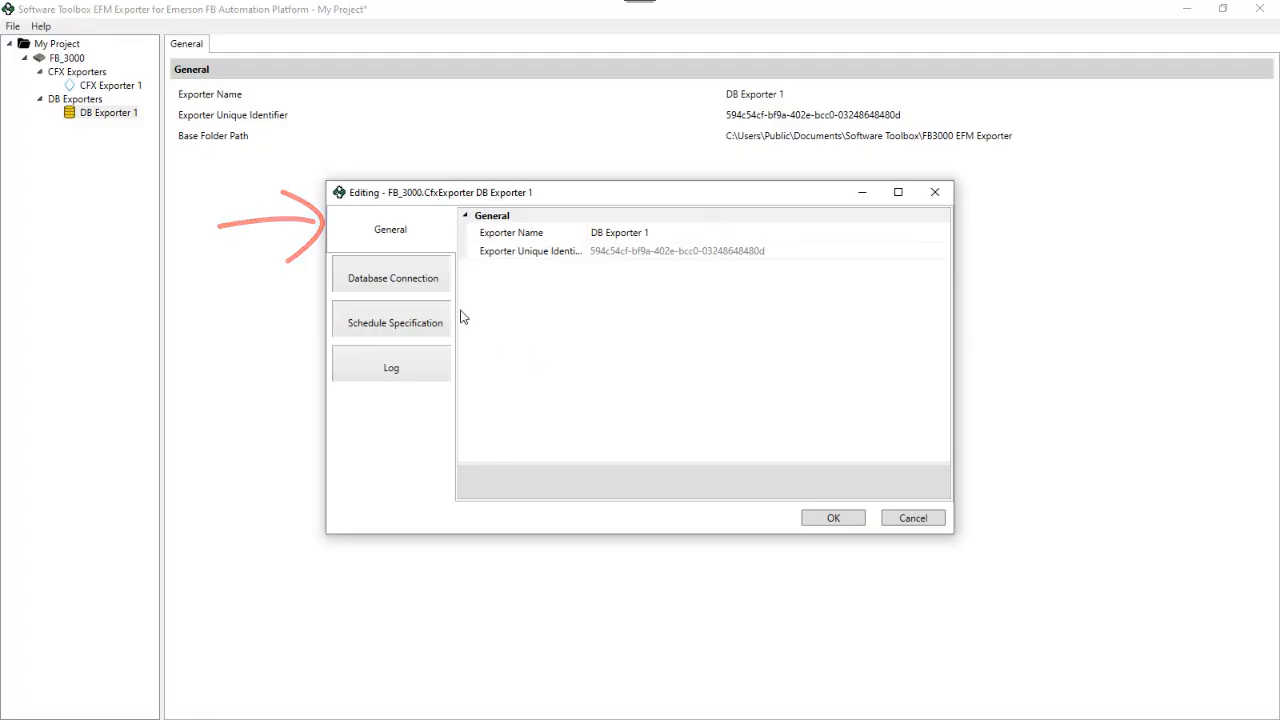
{"action": "left_click", "coordinate": [671, 258]}
{"action": "left_click", "coordinate": [640, 235]}
{"action": "left_click", "coordinate": [647, 257]}
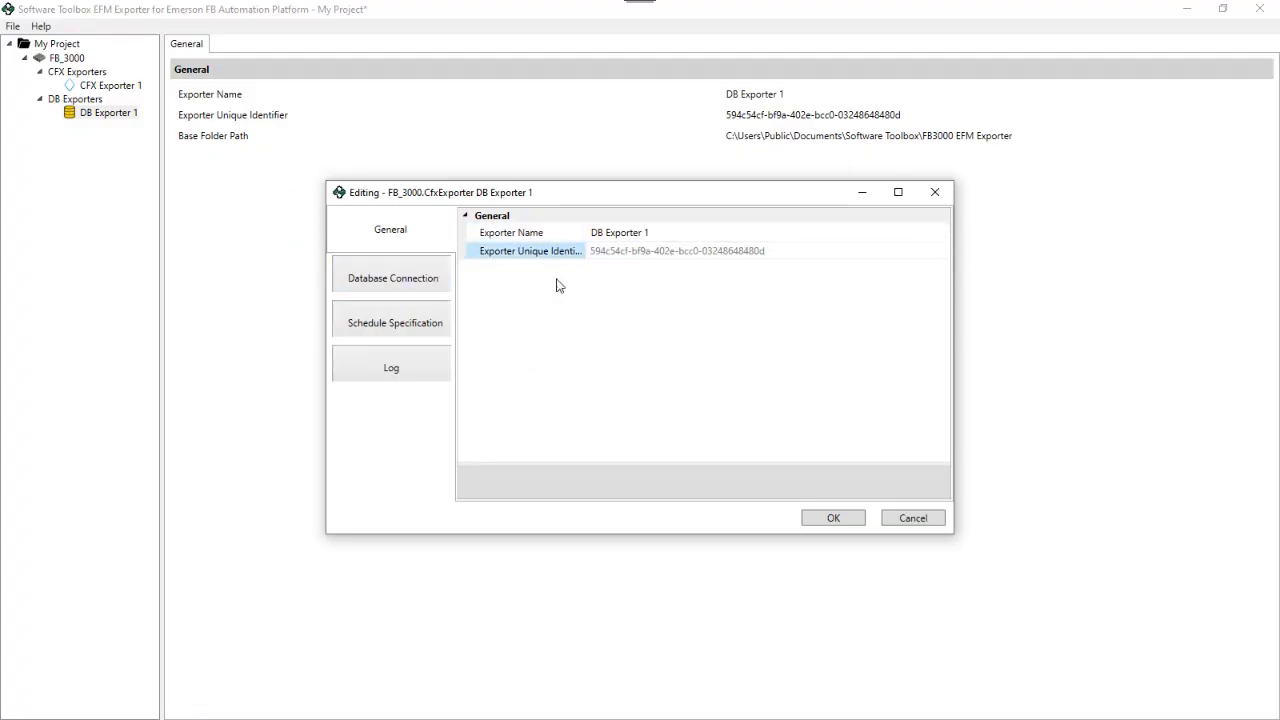
- Widen the database connection settings of DB Exporter 1 to examine the full Output Database Connection String
{"action": "left_click", "coordinate": [405, 285]}
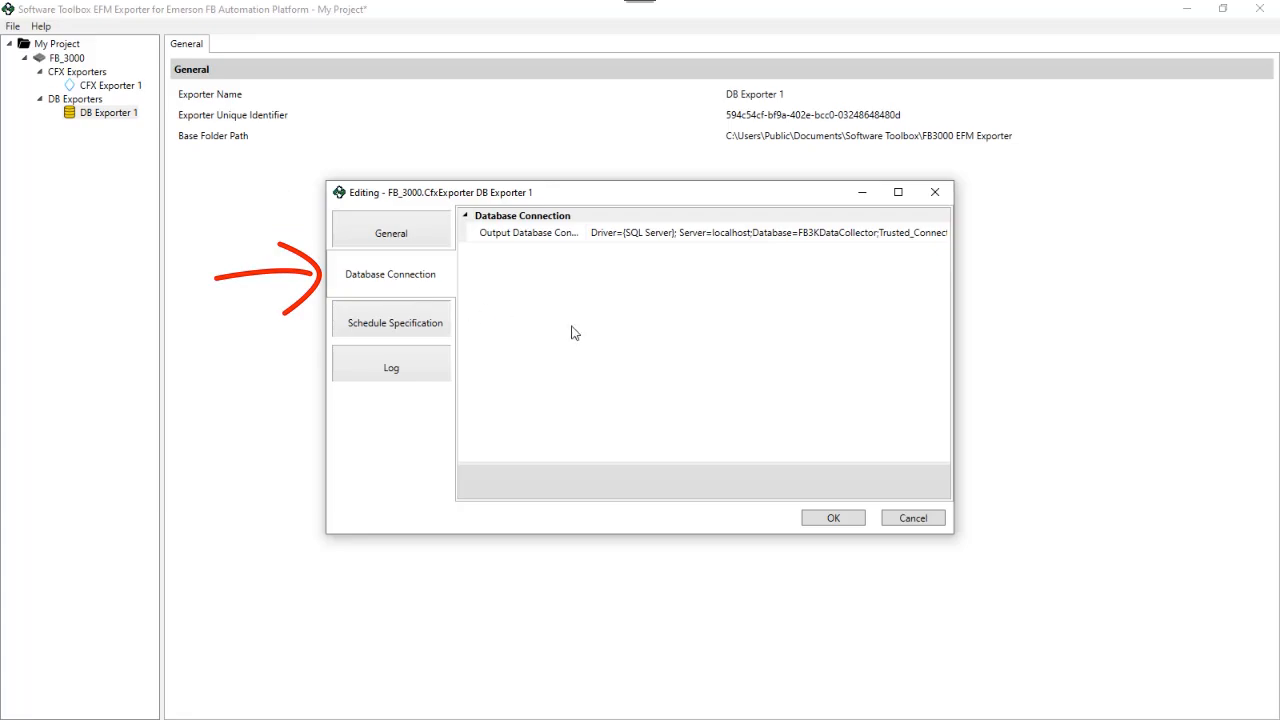
{"action": "left_click_drag", "start_coordinate": [585, 231], "coordinate": [665, 238]}
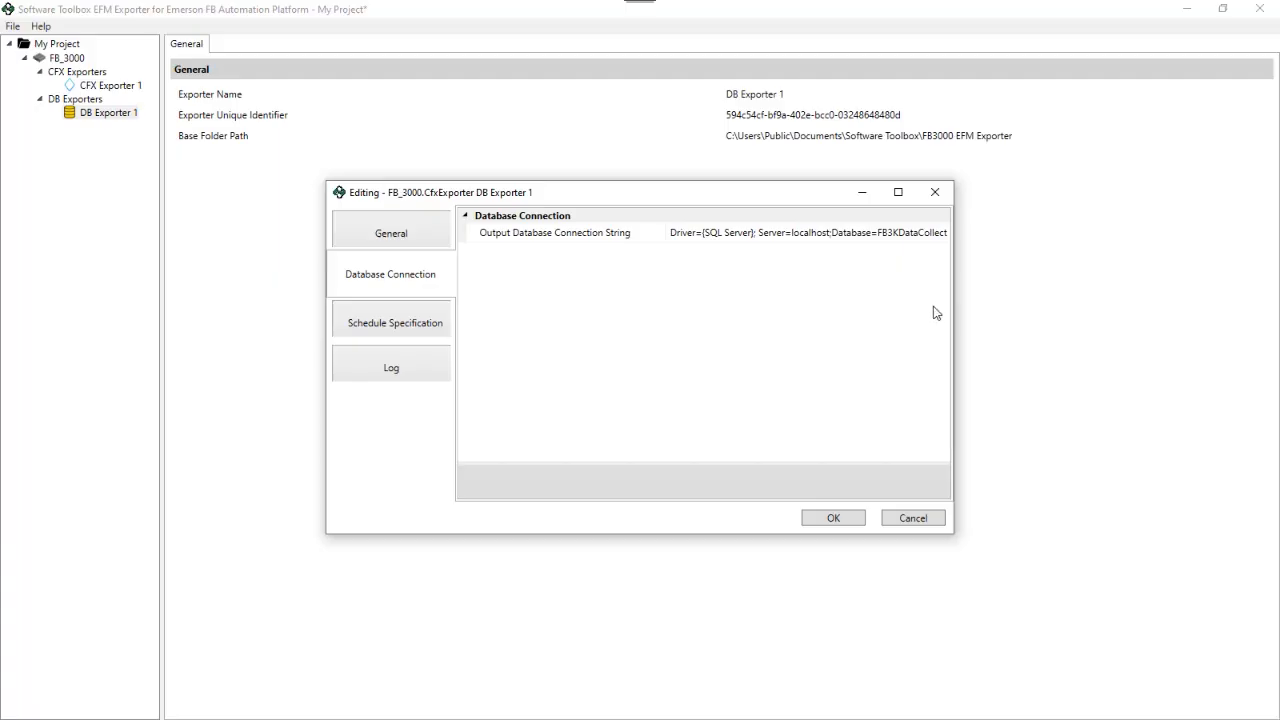
{"action": "left_click_drag", "start_coordinate": [951, 311], "coordinate": [1105, 313]}
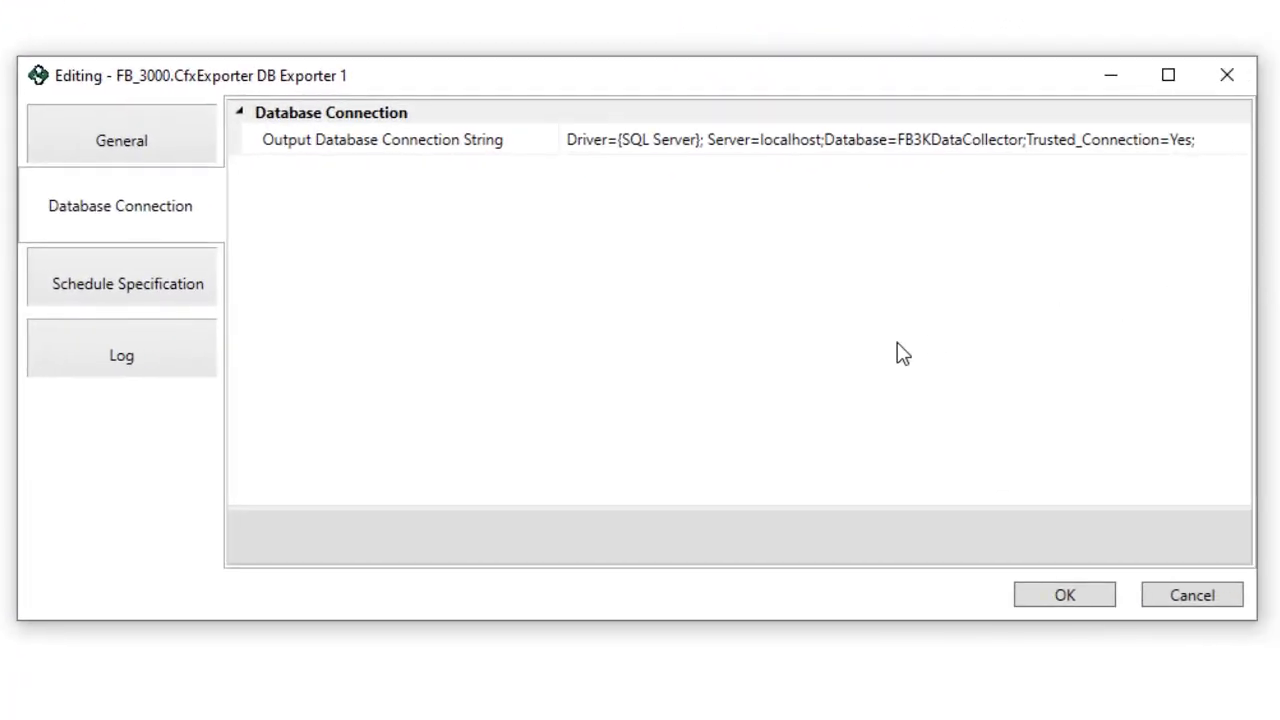
{"action": "left_click", "coordinate": [562, 148]}
{"action": "left_click_drag", "start_coordinate": [562, 148], "coordinate": [524, 155]}
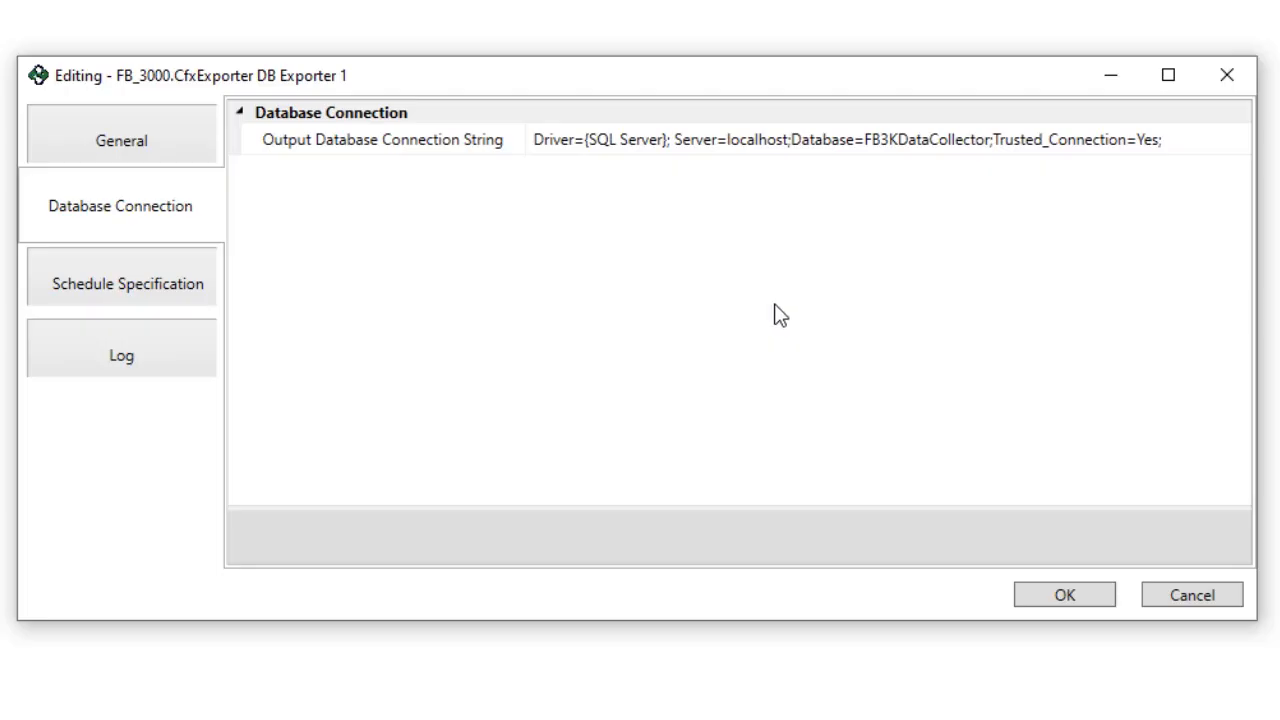
{"action": "left_click", "coordinate": [880, 145]}
{"action": "left_click", "coordinate": [886, 150]}
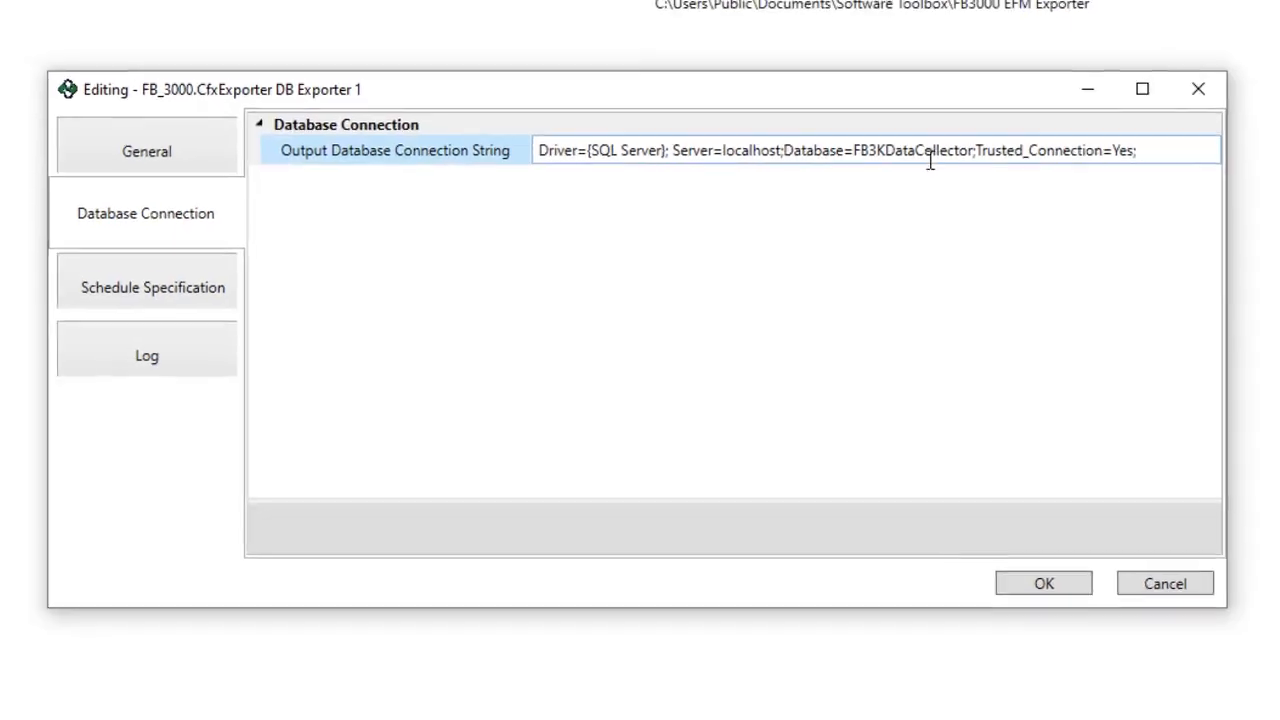
- Review the schedule, log levels and database connection string of DB Exporter 1, and accept its settings
{"action": "left_click", "coordinate": [165, 296]}
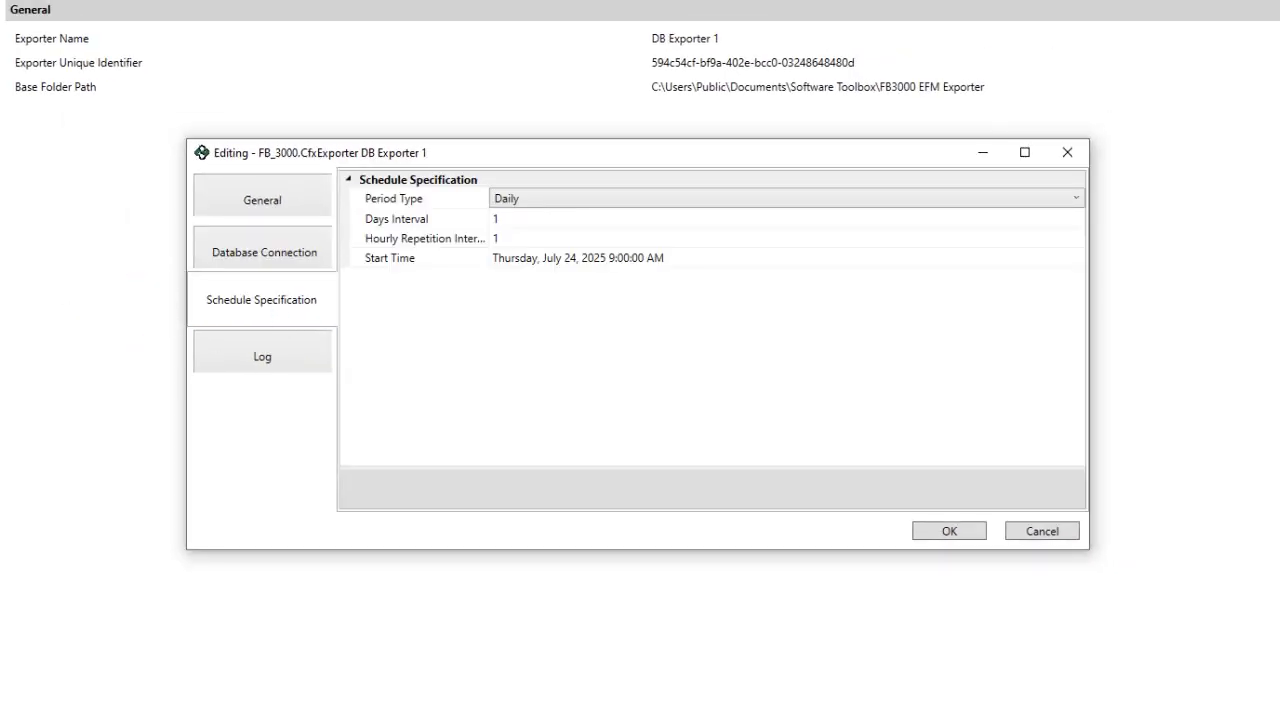
{"action": "left_click", "coordinate": [278, 364]}
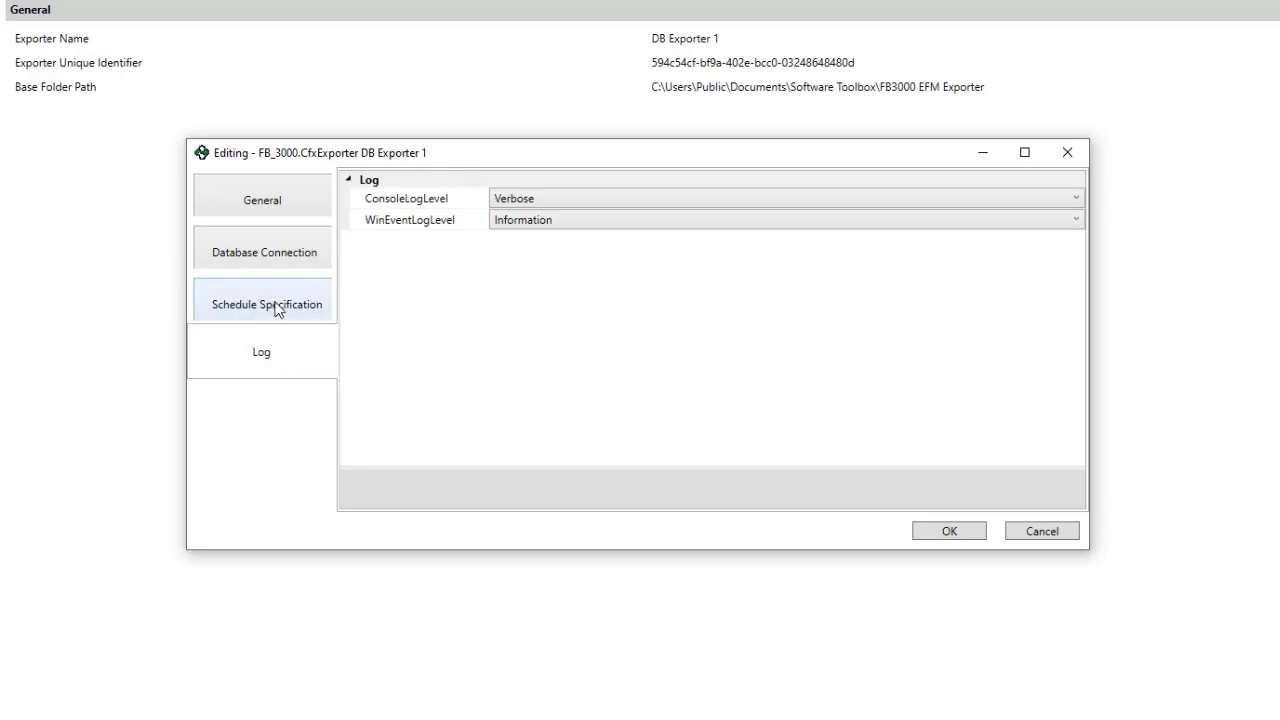
{"action": "left_click", "coordinate": [280, 314]}
{"action": "left_click", "coordinate": [276, 258]}
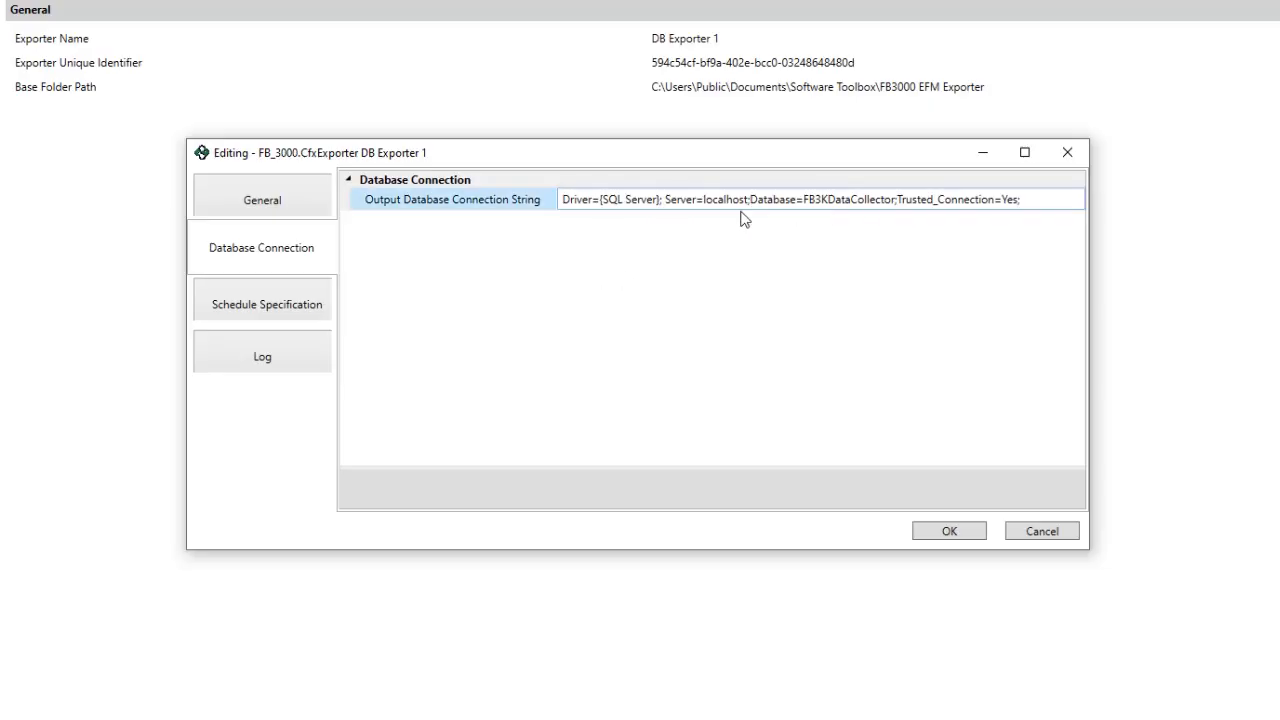
{"action": "left_click", "coordinate": [616, 204]}
{"action": "left_click", "coordinate": [592, 246]}
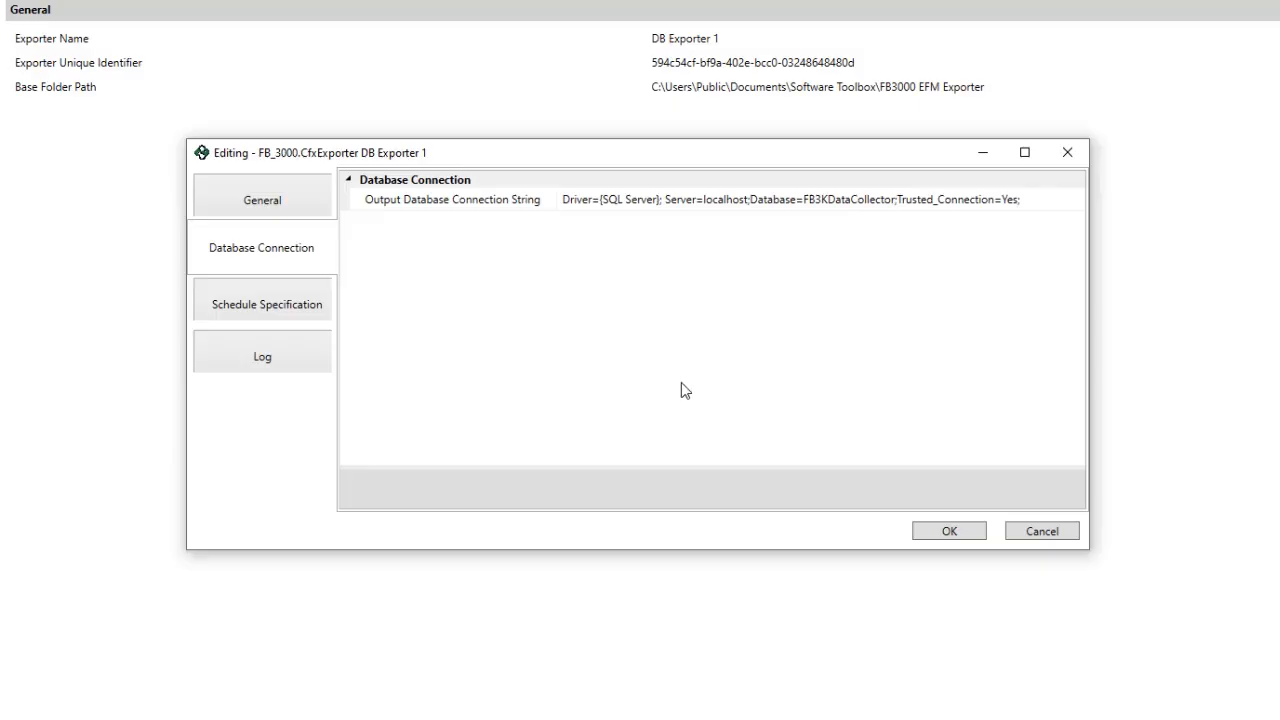
{"action": "left_click", "coordinate": [945, 532]}
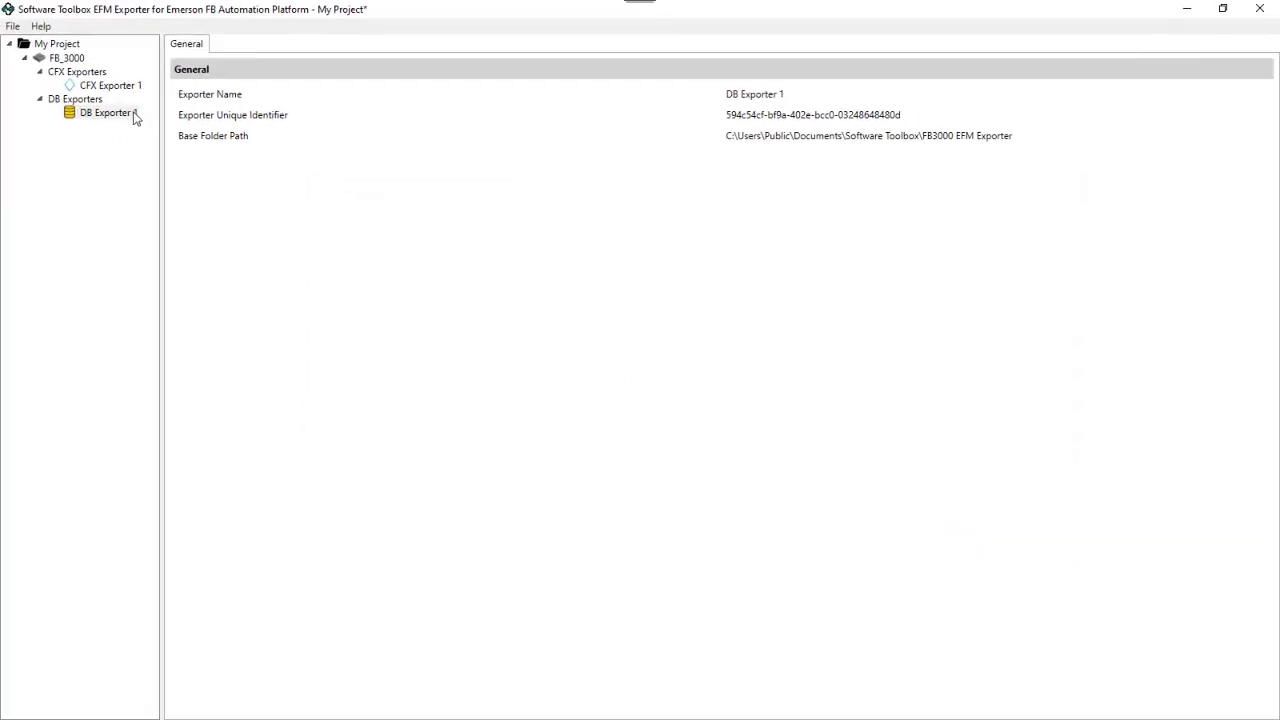
- Apply the My Project configuration, agreeing to save the unsaved changes
{"action": "right_click", "coordinate": [48, 48]}
{"action": "left_click", "coordinate": [42, 50]}
{"action": "right_click", "coordinate": [42, 49]}
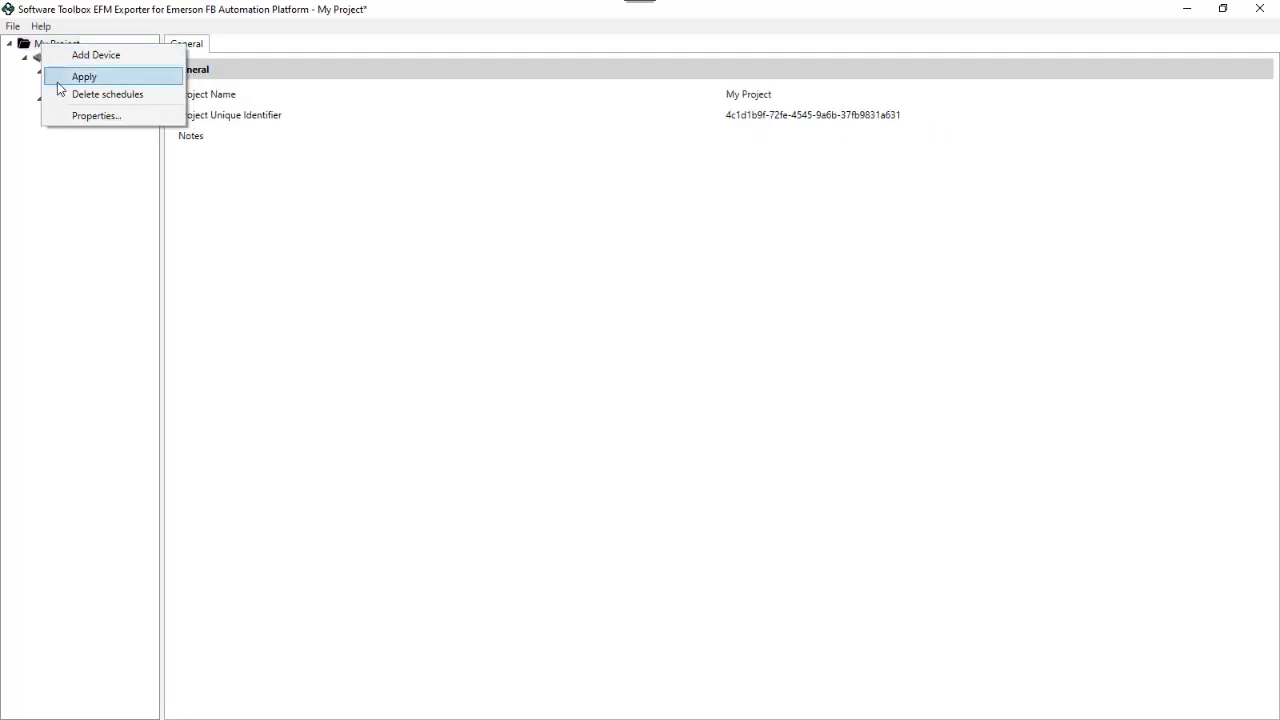
{"action": "left_click", "coordinate": [100, 194]}
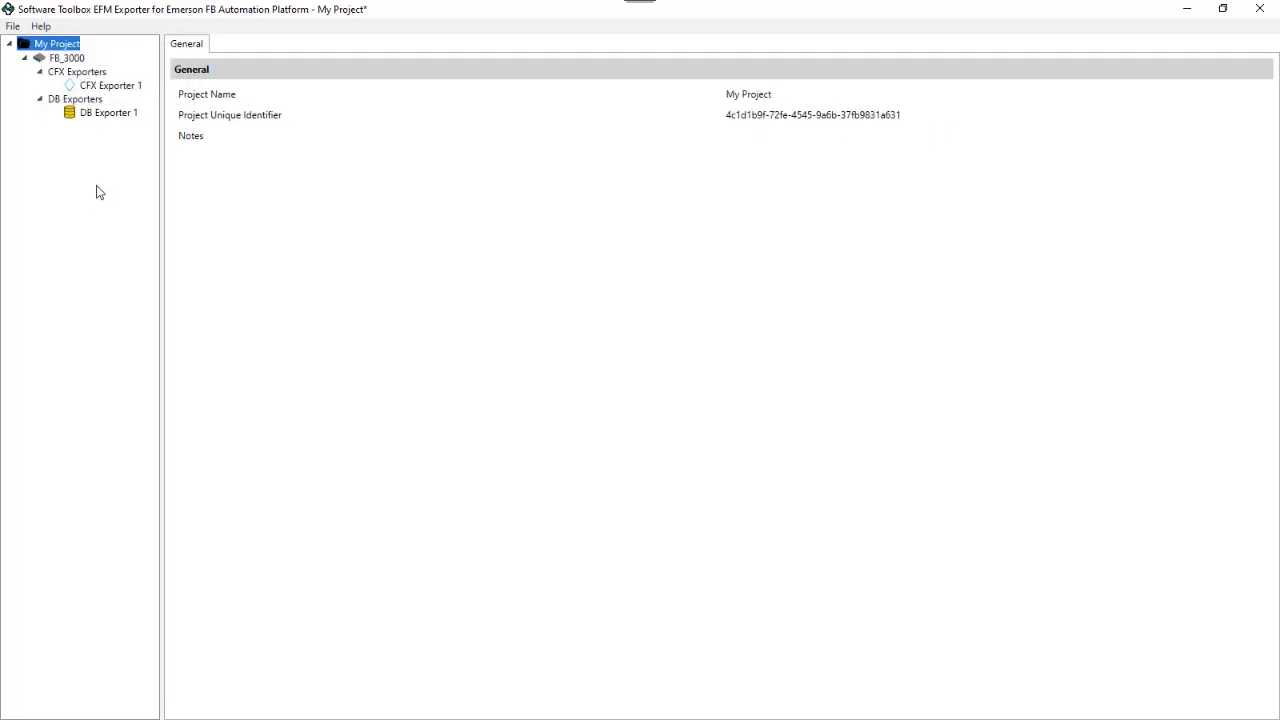
{"action": "right_click", "coordinate": [60, 48]}
{"action": "left_click", "coordinate": [114, 77]}
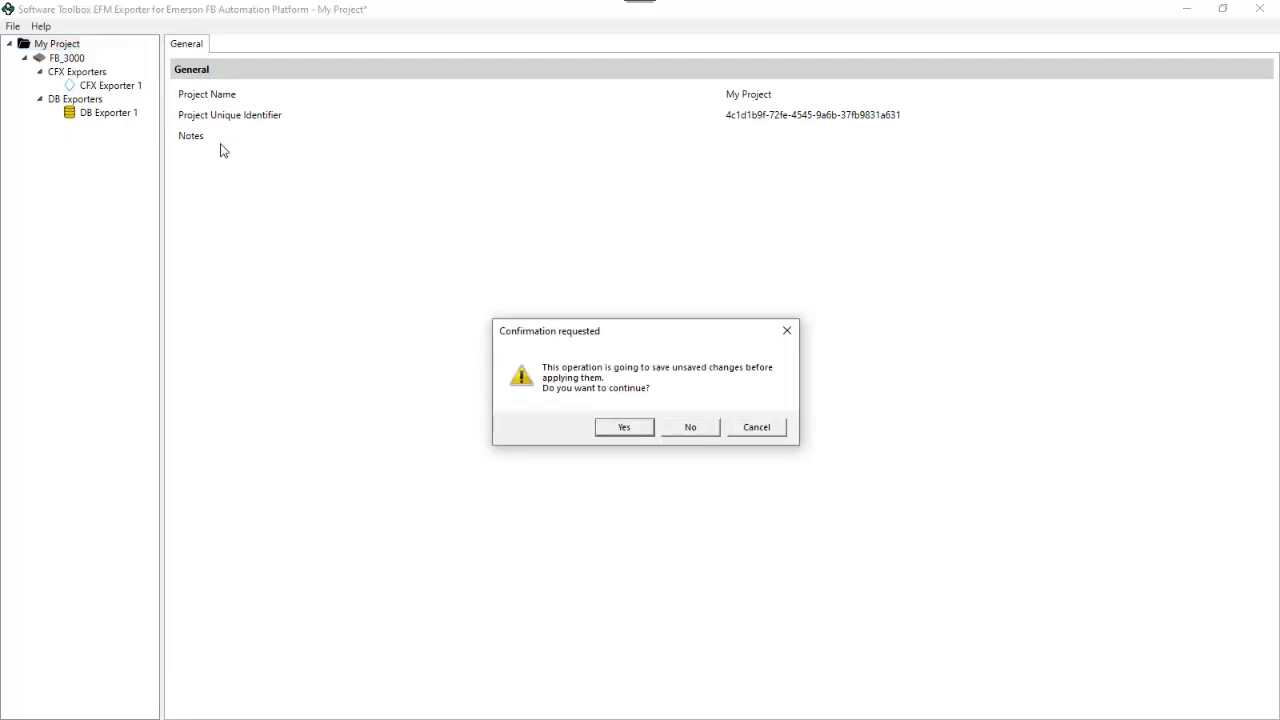
{"action": "left_click", "coordinate": [623, 428]}
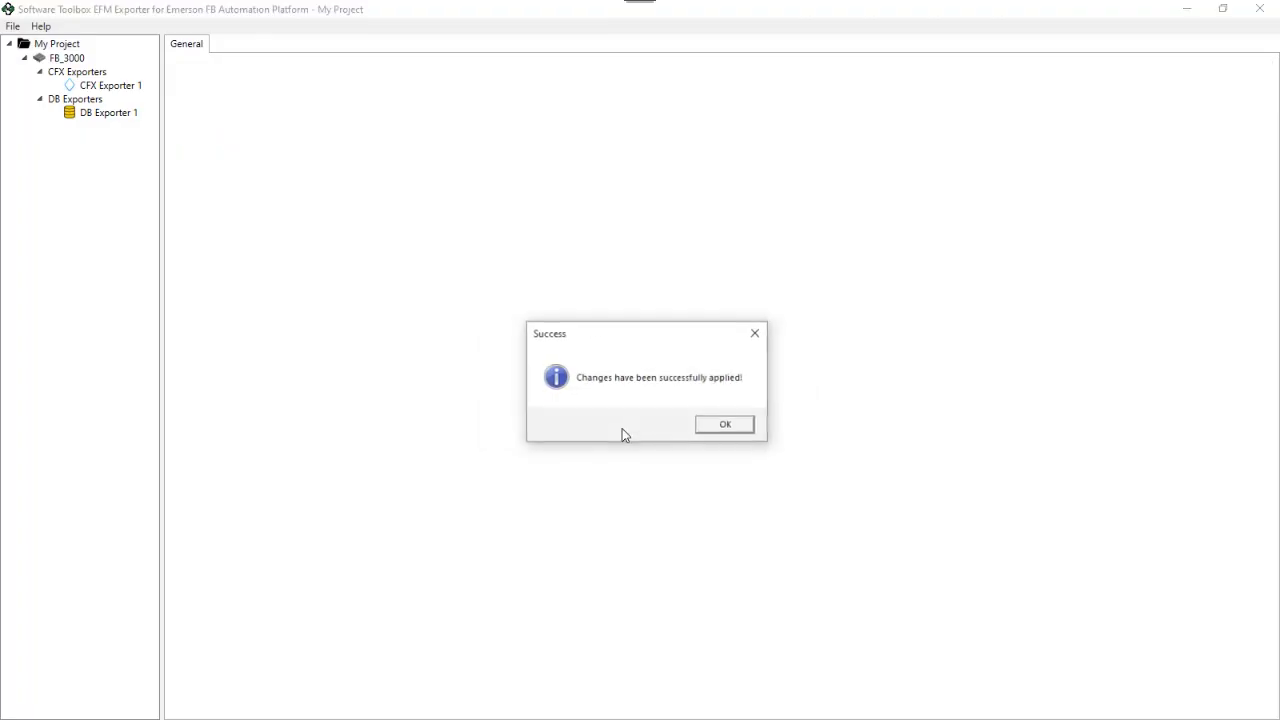
{"action": "left_click", "coordinate": [724, 428]}
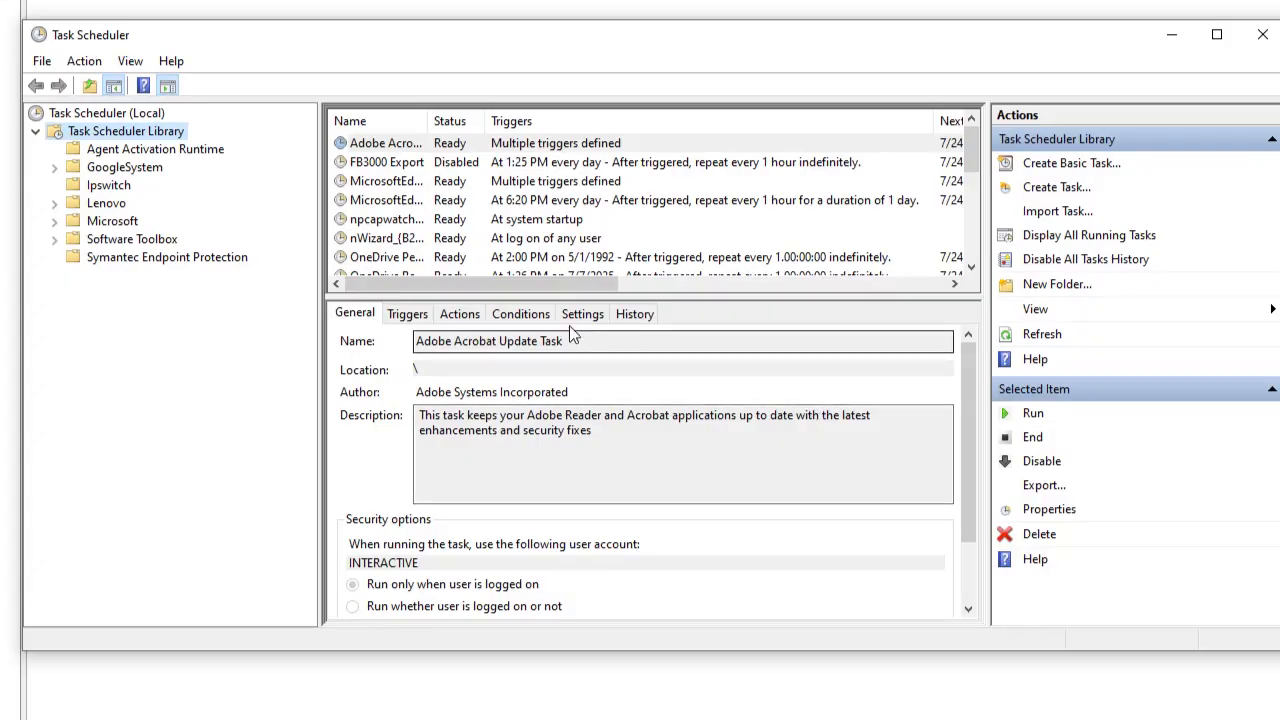
- In Task Scheduler, open the FB3k DNP Export folder under Software Toolbox and widen the task list's Name column
{"action": "left_click", "coordinate": [55, 240]}
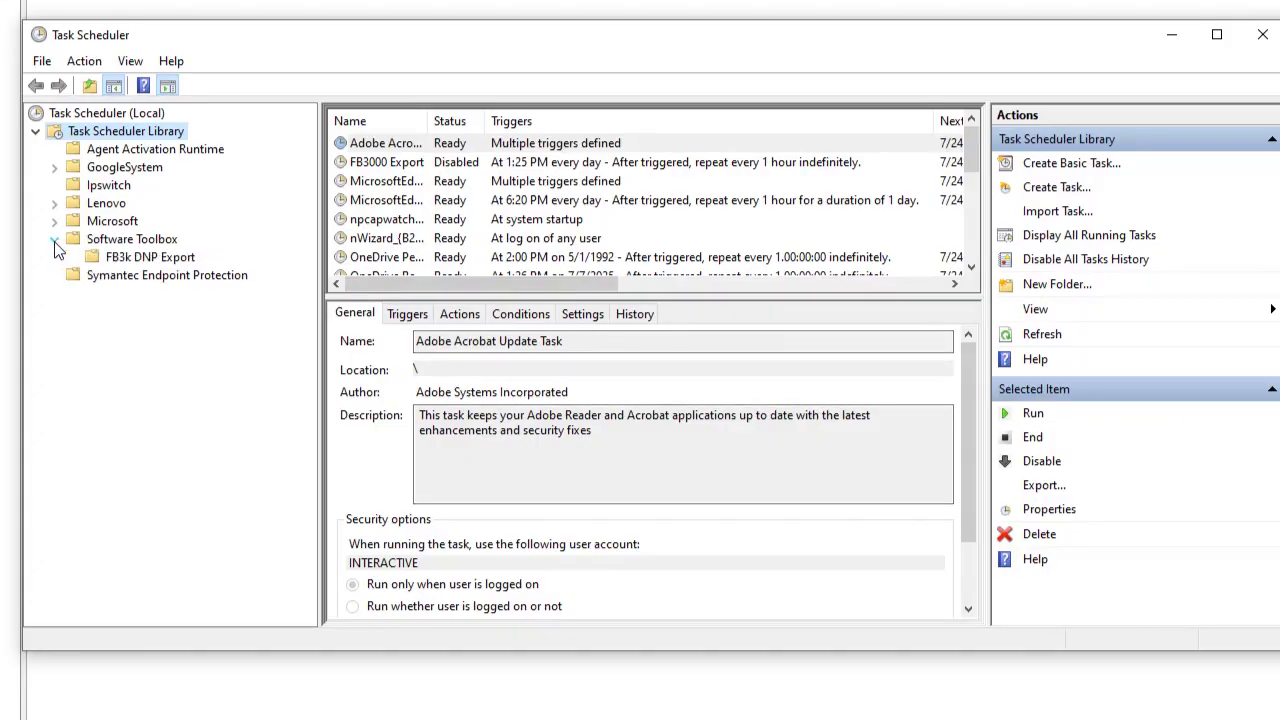
{"action": "left_click", "coordinate": [143, 258]}
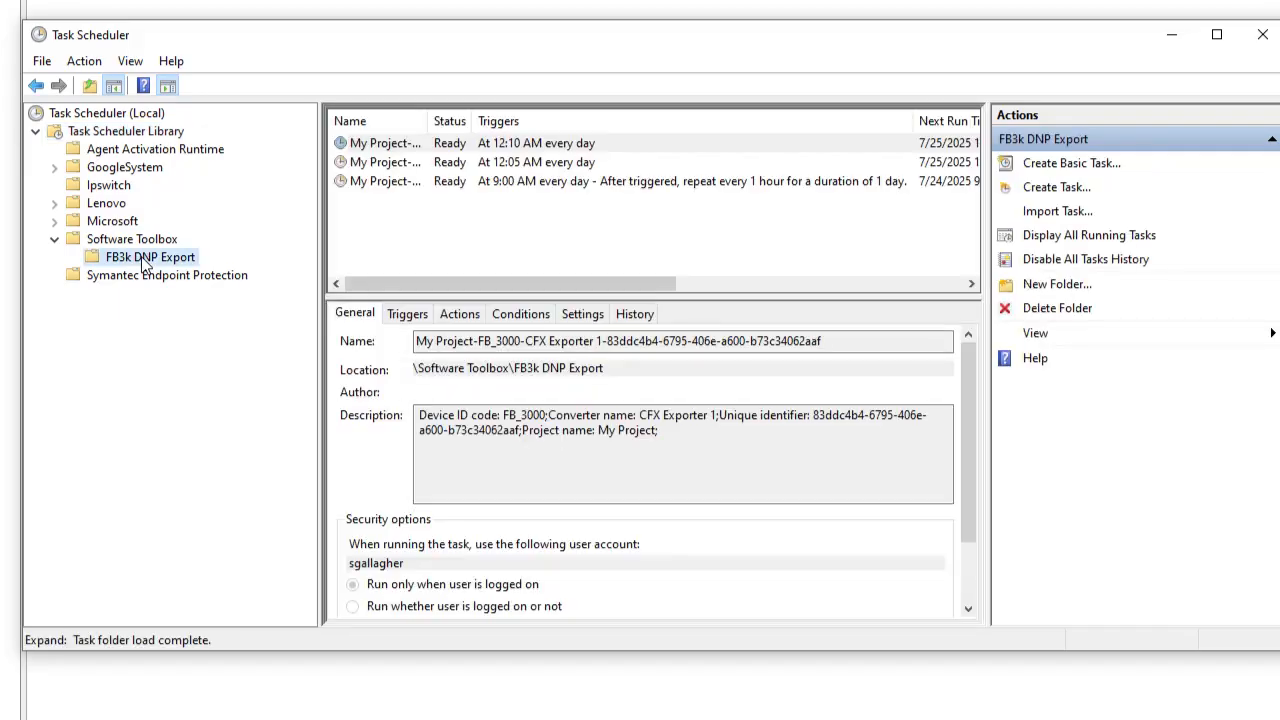
{"action": "left_click_drag", "start_coordinate": [993, 210], "coordinate": [1150, 217]}
{"action": "left_click_drag", "start_coordinate": [428, 121], "coordinate": [626, 134]}
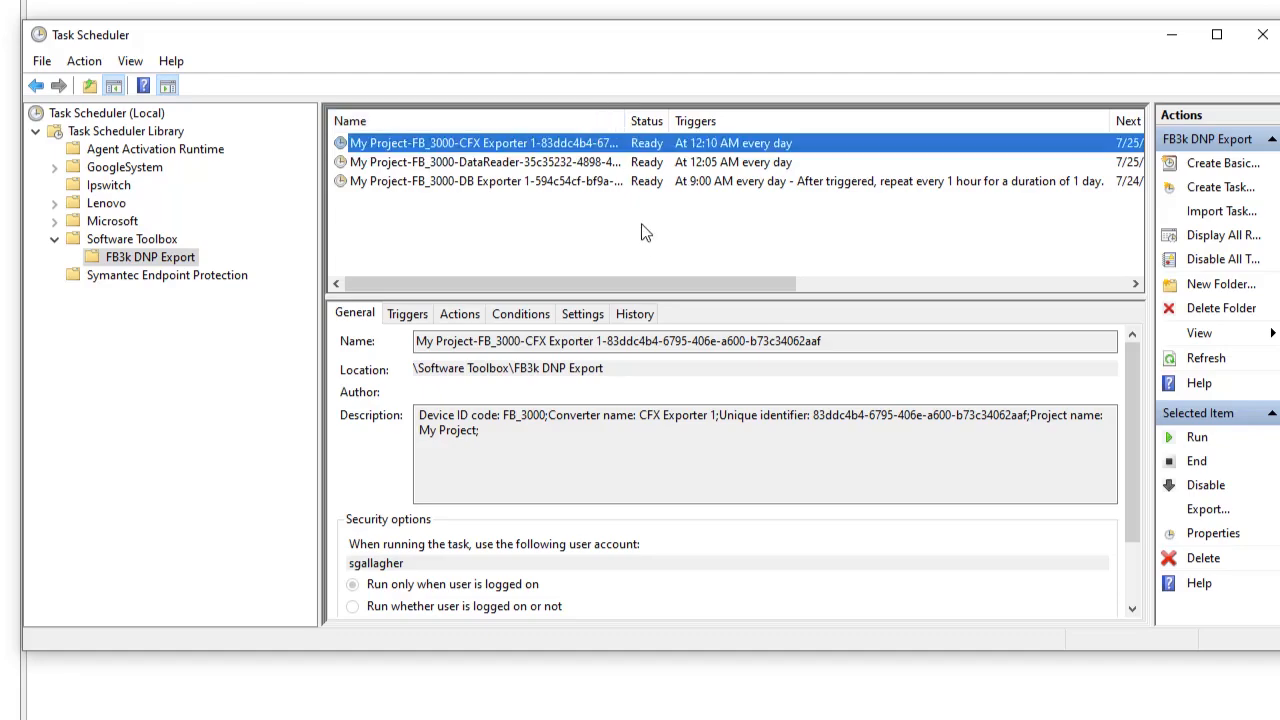
- Compare the triggers of the FB_3000 DataReader and CFX Exporter 1 scheduled tasks
{"action": "left_click", "coordinate": [474, 164]}
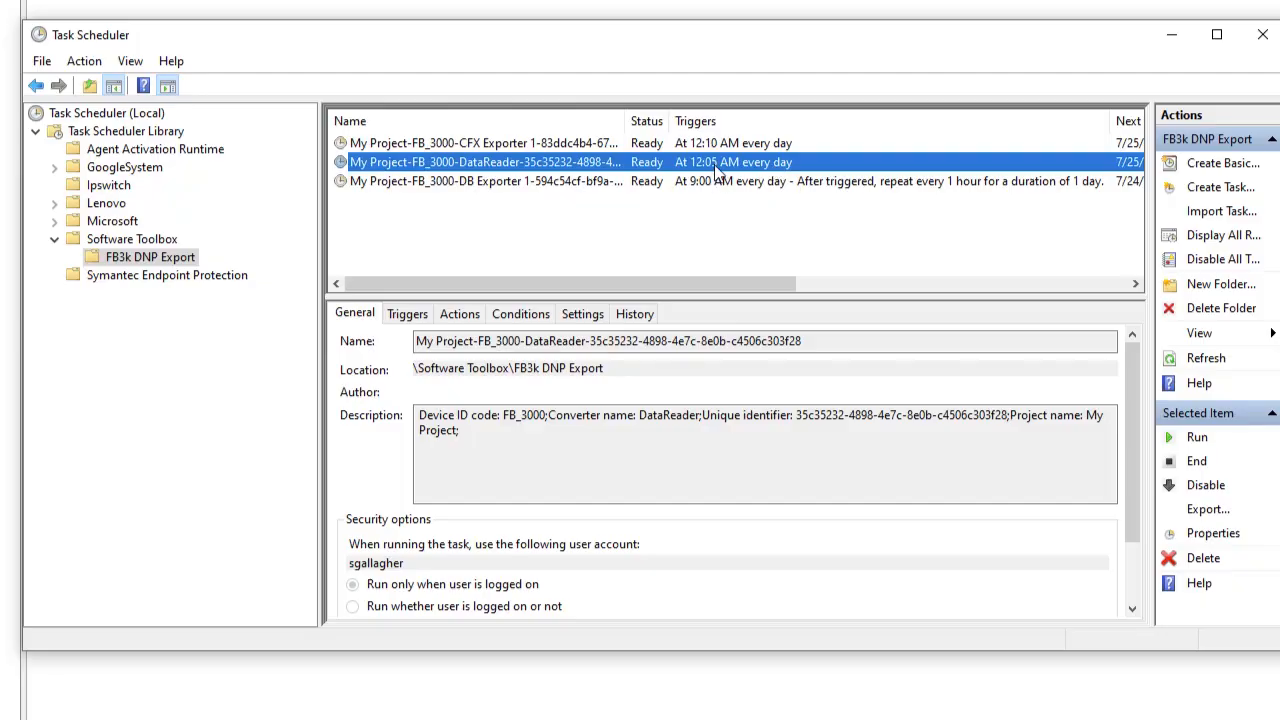
{"action": "mouse_move", "coordinate": [725, 284]}
{"action": "left_mouse_down"}
{"action": "mouse_move", "coordinate": [987, 285]}
{"action": "mouse_move", "coordinate": [737, 296]}
{"action": "left_mouse_up"}
{"action": "left_click", "coordinate": [518, 146]}
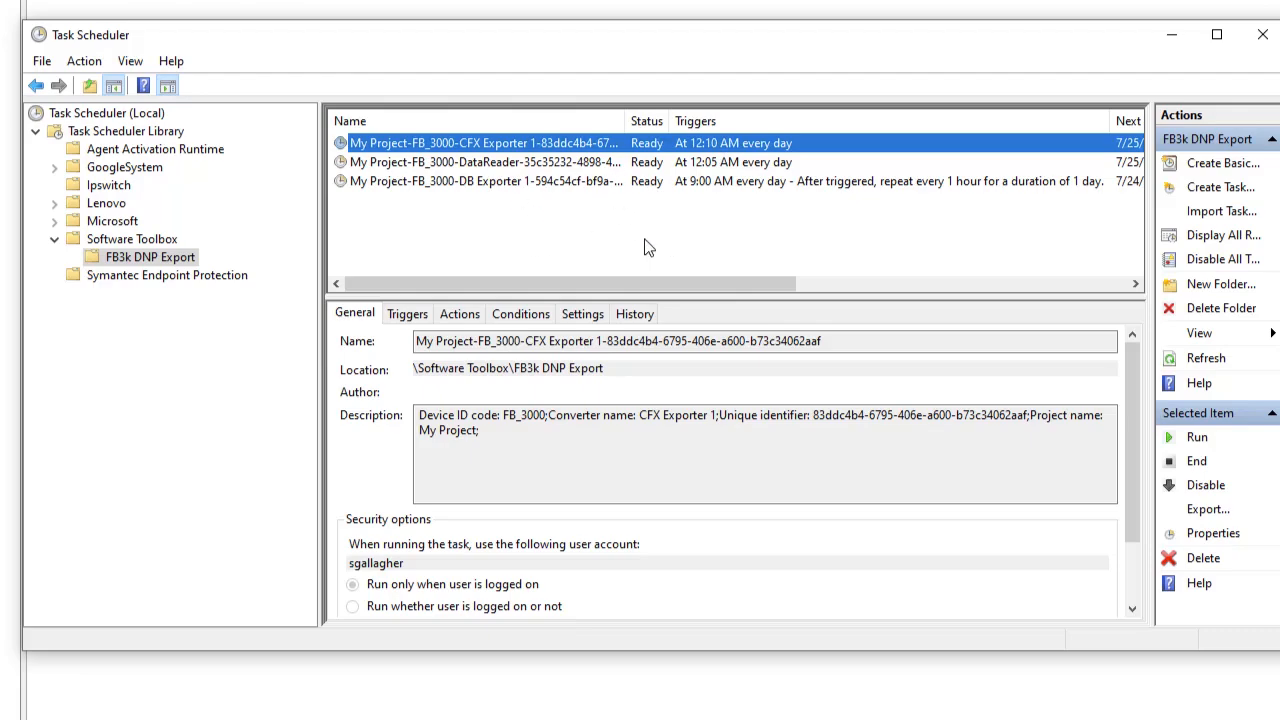
{"action": "left_click", "coordinate": [582, 164]}
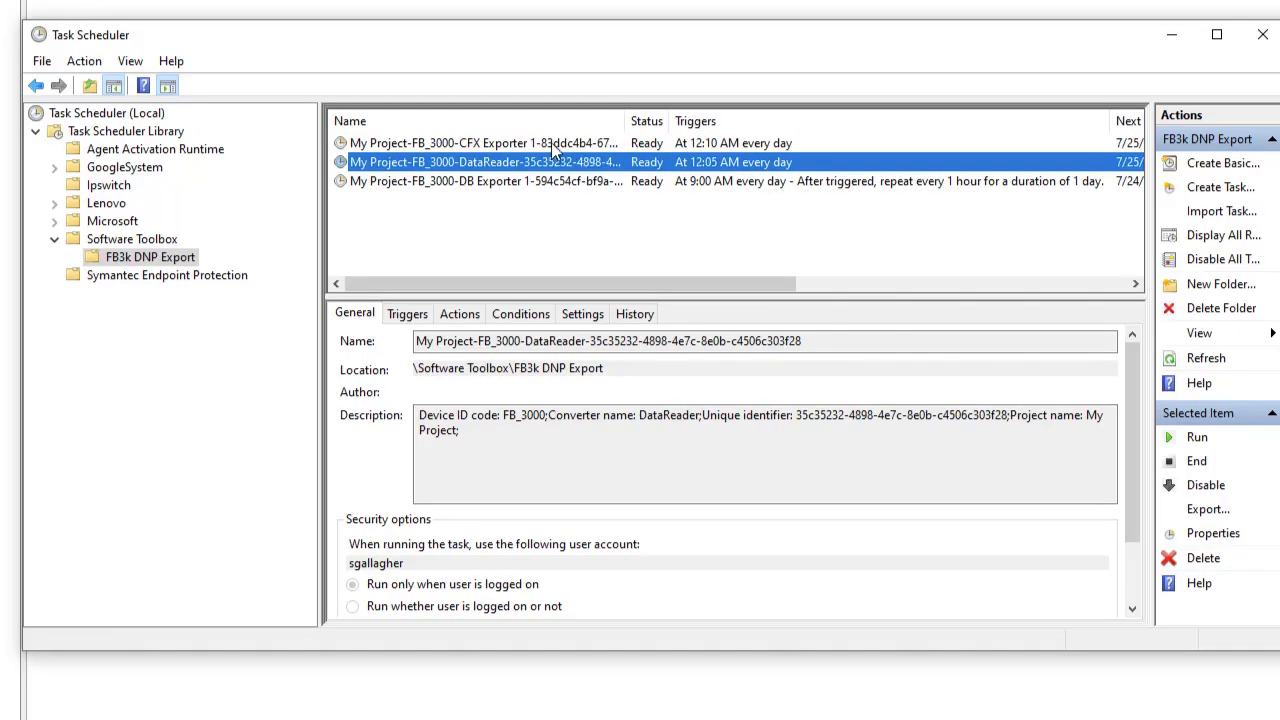
{"action": "left_click", "coordinate": [551, 148]}
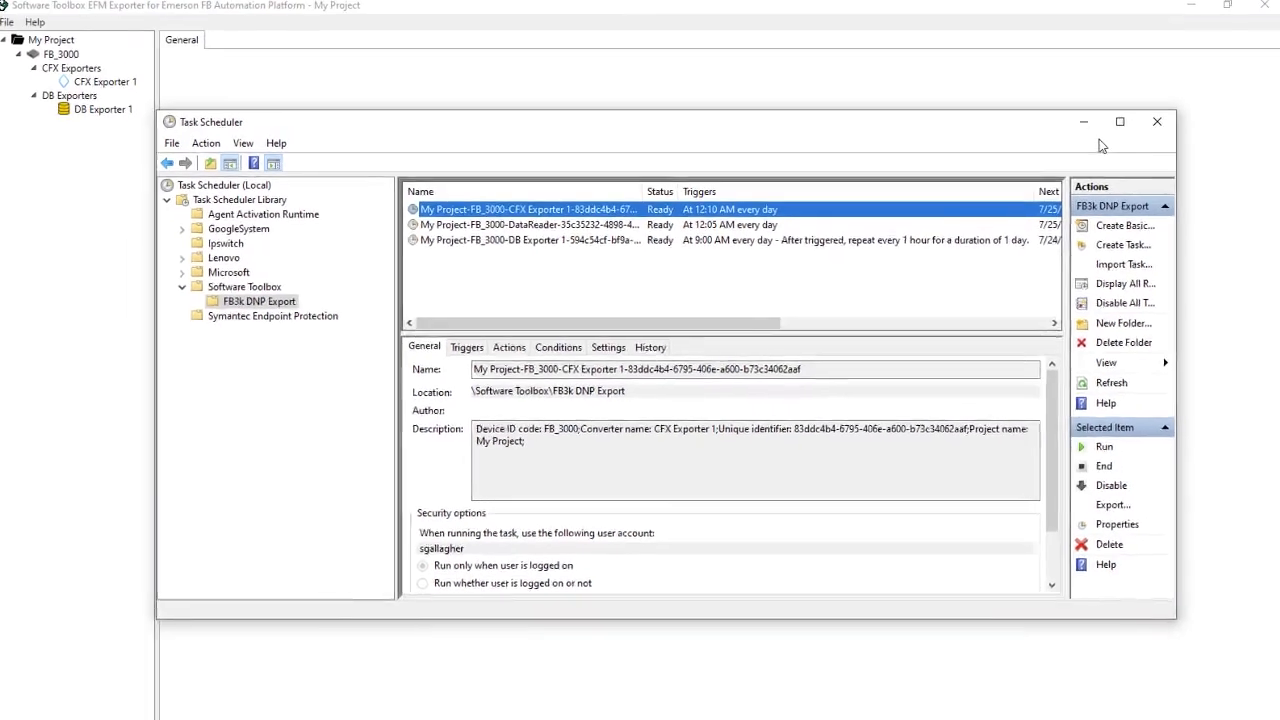
- Minimize Task Scheduler and switch to TOP Server 6 Configuration
{"action": "left_click", "coordinate": [1172, 35]}
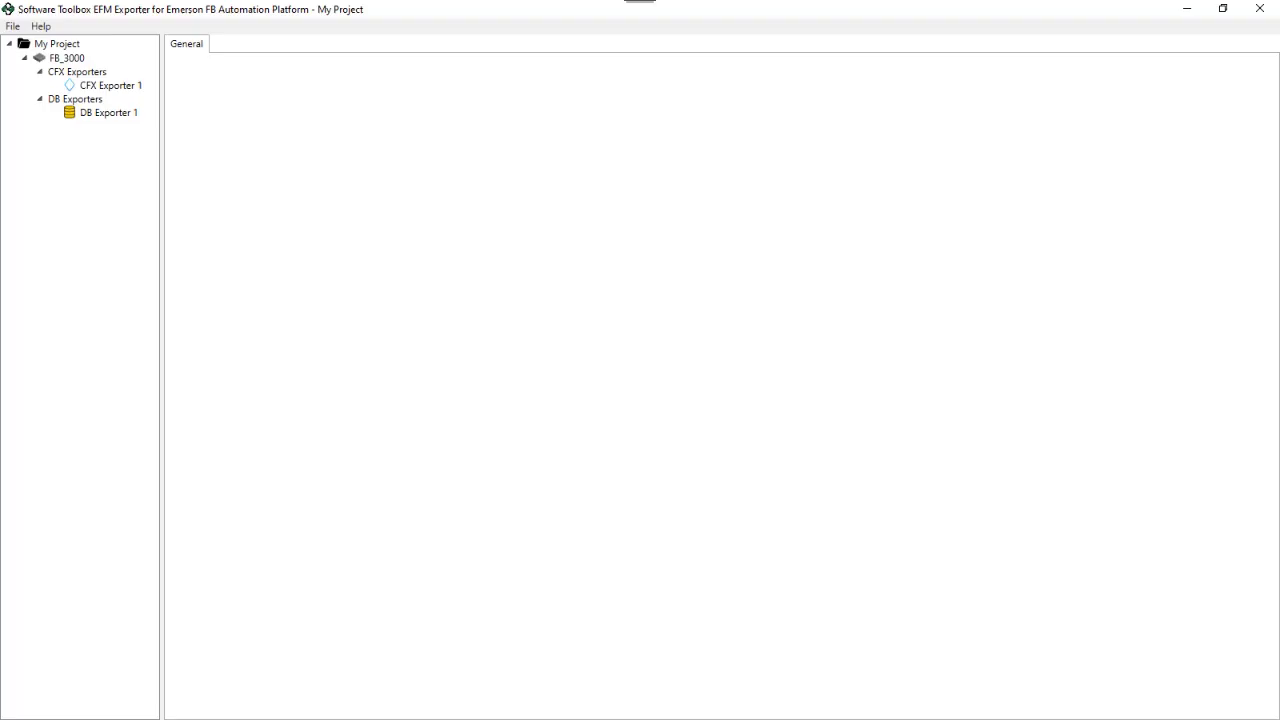
{"action": "key", "text": "alt+Tab"}
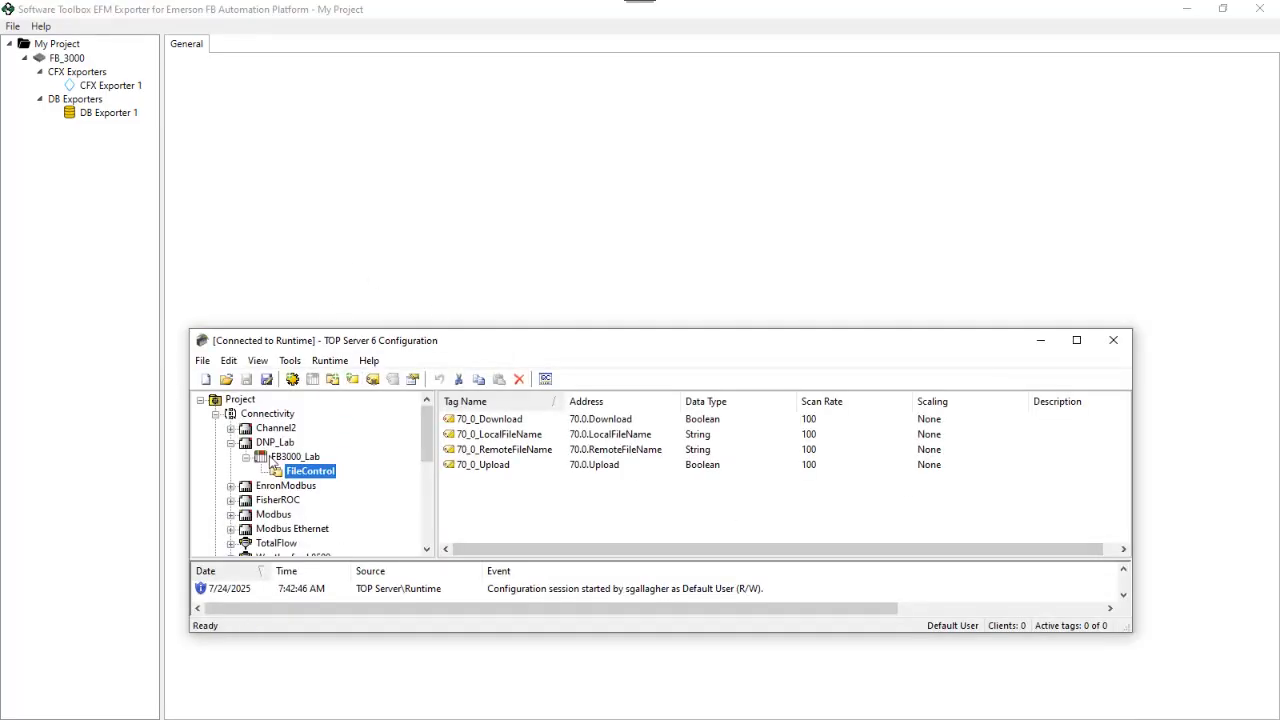